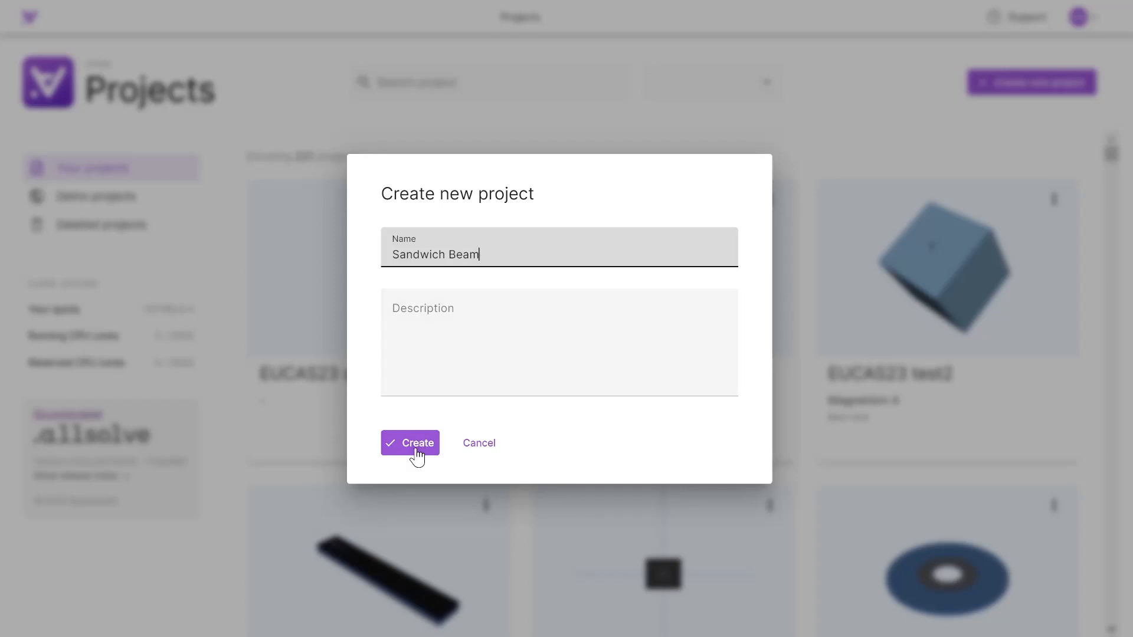
Create the Sandwich Beam project and add a box sized 0.1 in x, 0.03 in y and 0.018 in z.
left_click(415, 448)
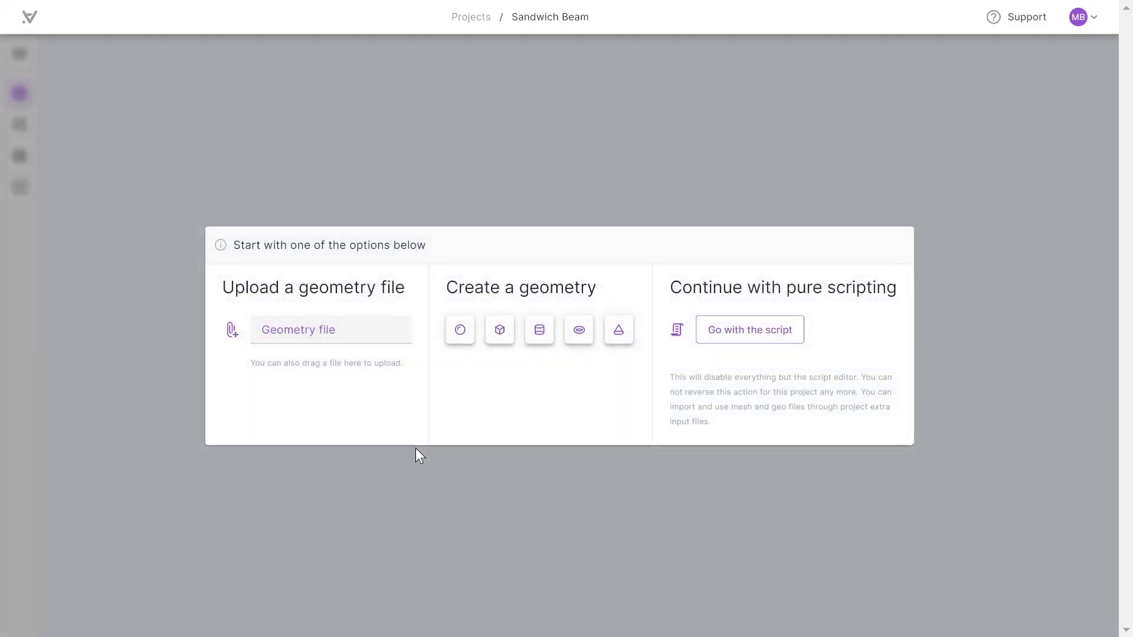
left_click(499, 332)
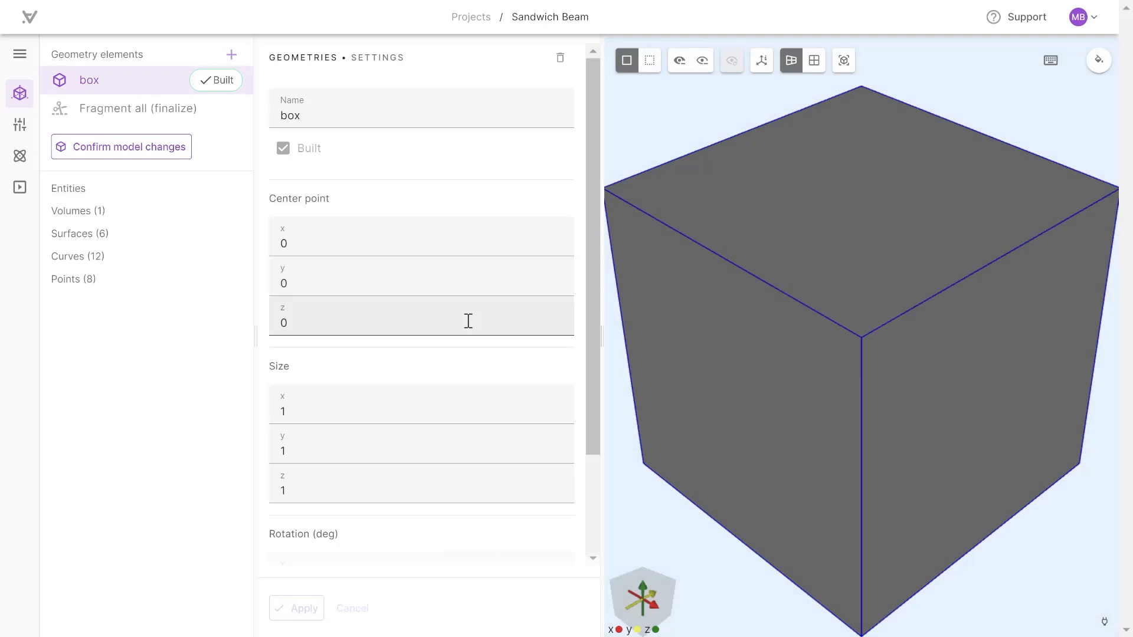
double_click(303, 418)
type("0.1")
key("Tab")
type("0.03")
key("Tab")
type("0.018")
left_click(296, 608)
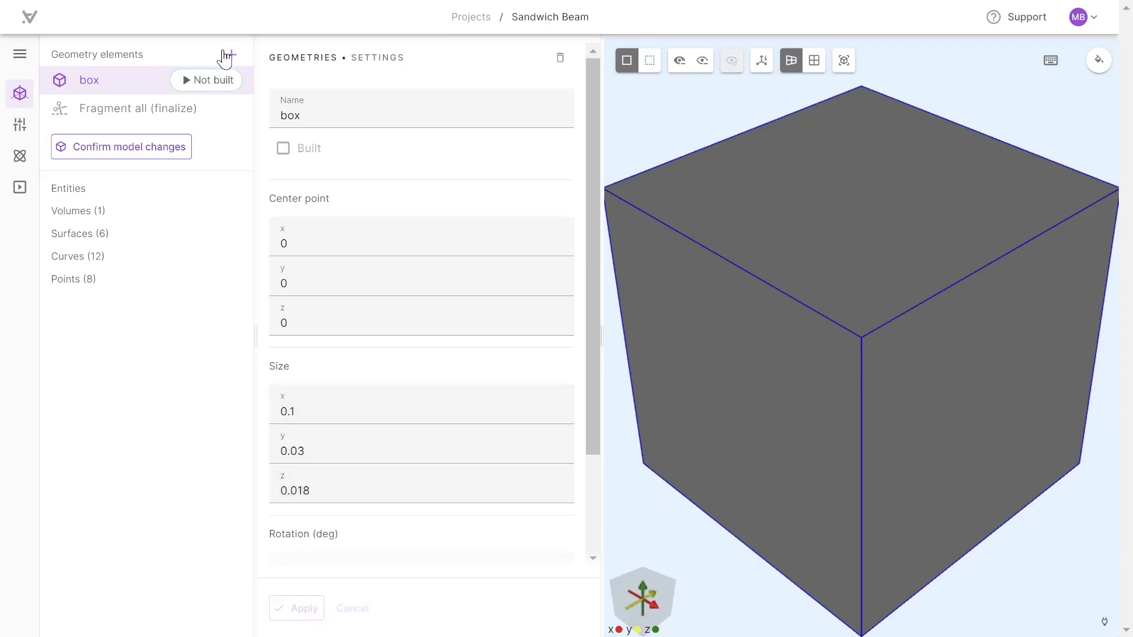
Add a second box with a z size of 0.002 for the thin middle layer and confirm the model changes.
left_click(231, 55)
type("0.002")
key("Return")
left_click(171, 177)
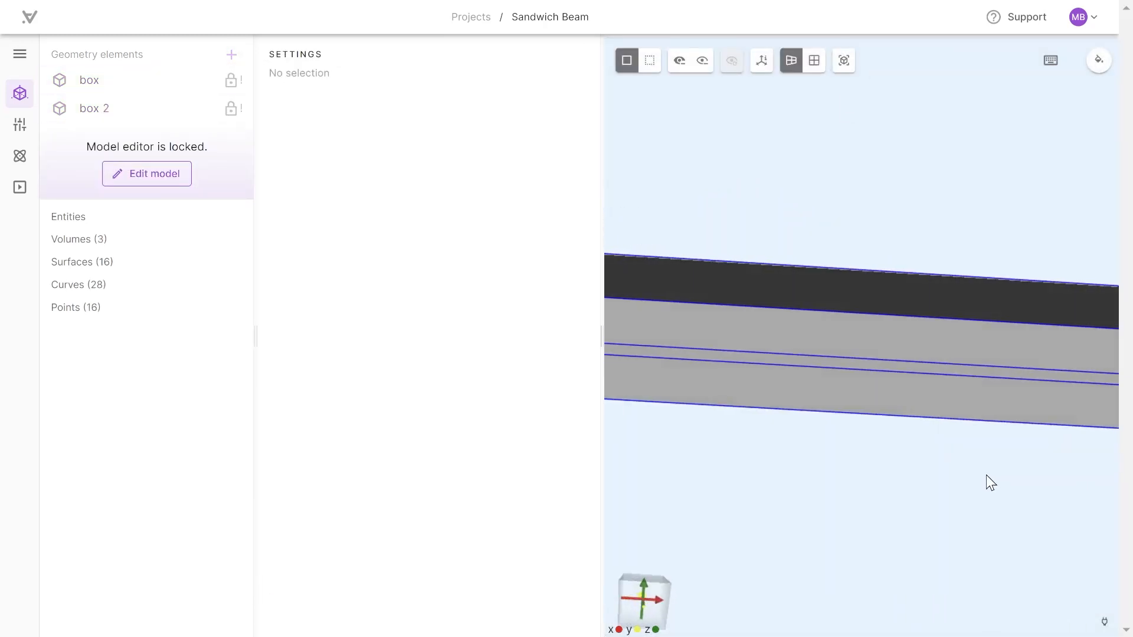
left_click_drag(951, 436, 935, 401)
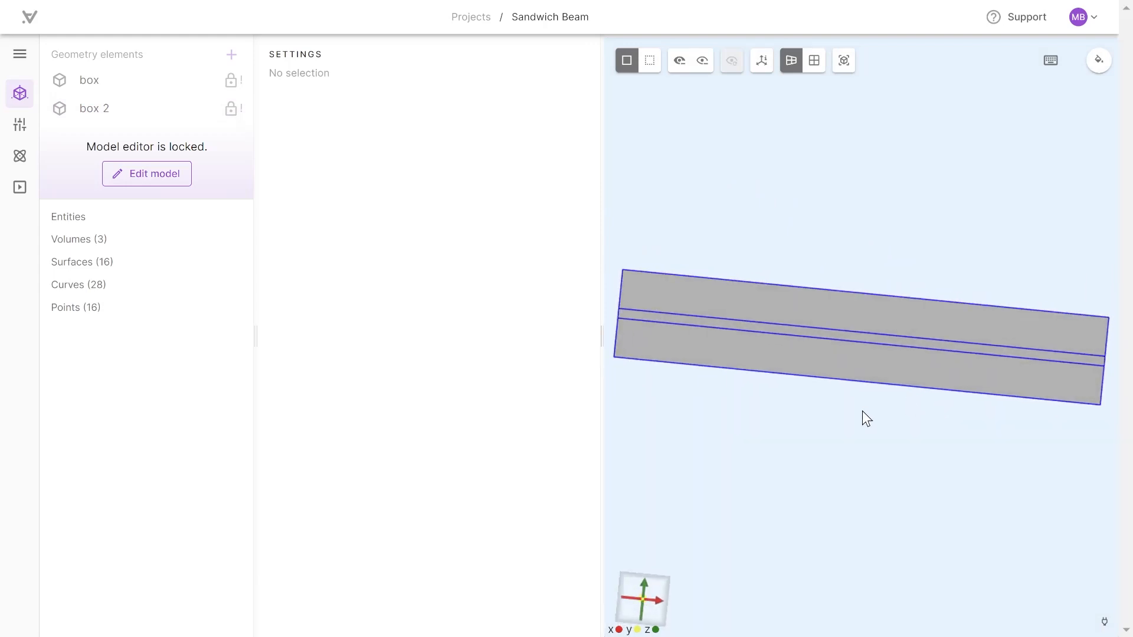
Create a shared expression named V with the value 20.
left_click(22, 131)
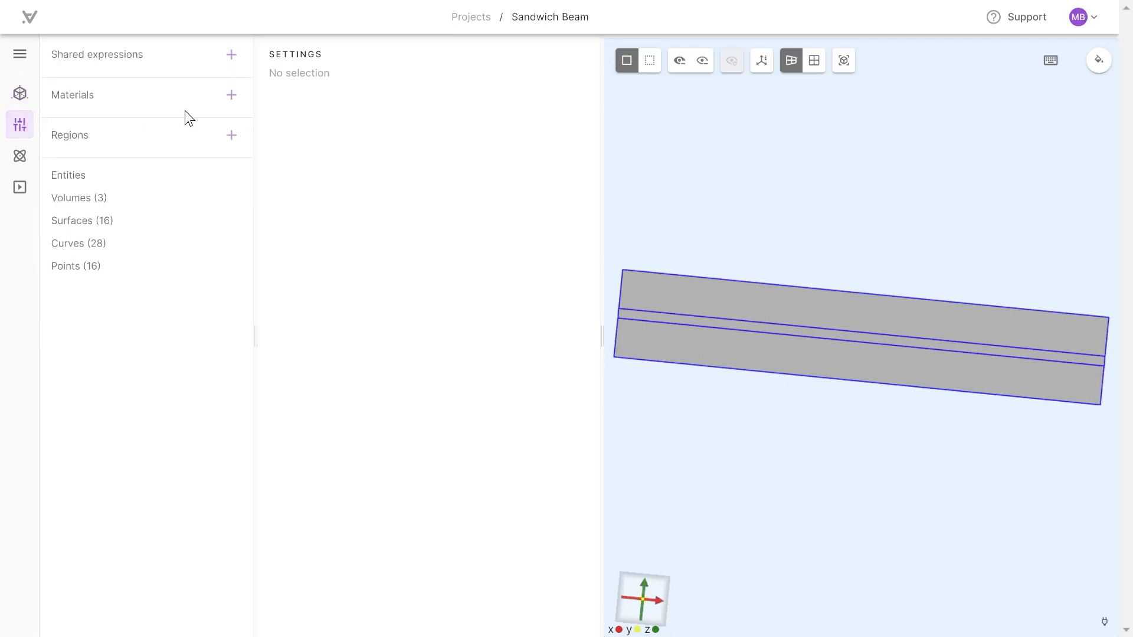
left_click(231, 55)
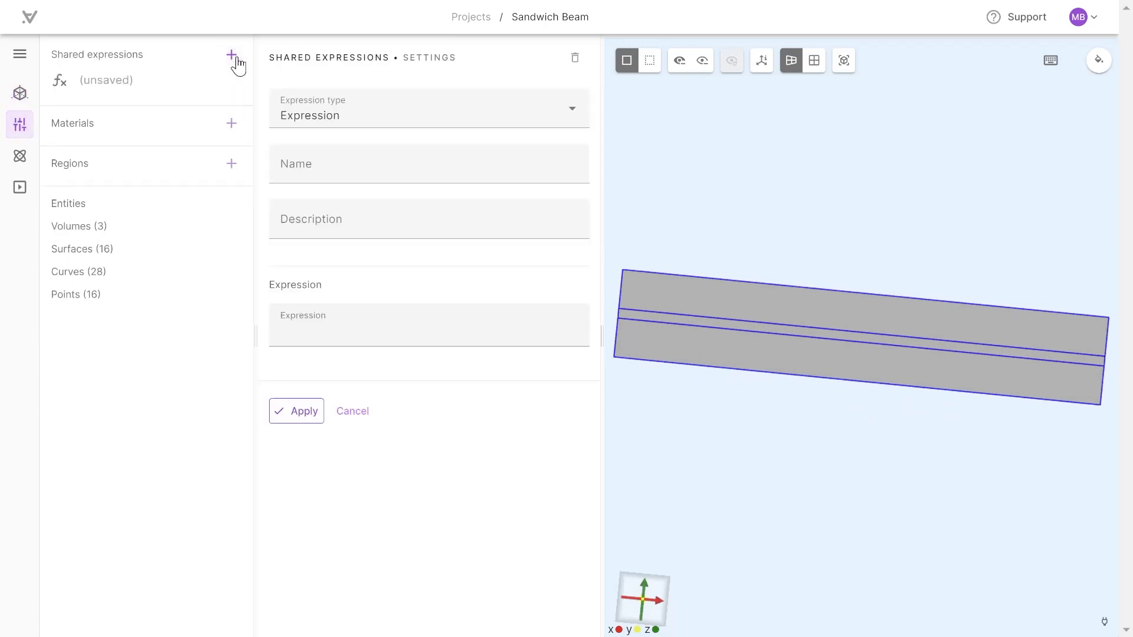
left_click(300, 167)
type("V")
key("Tab")
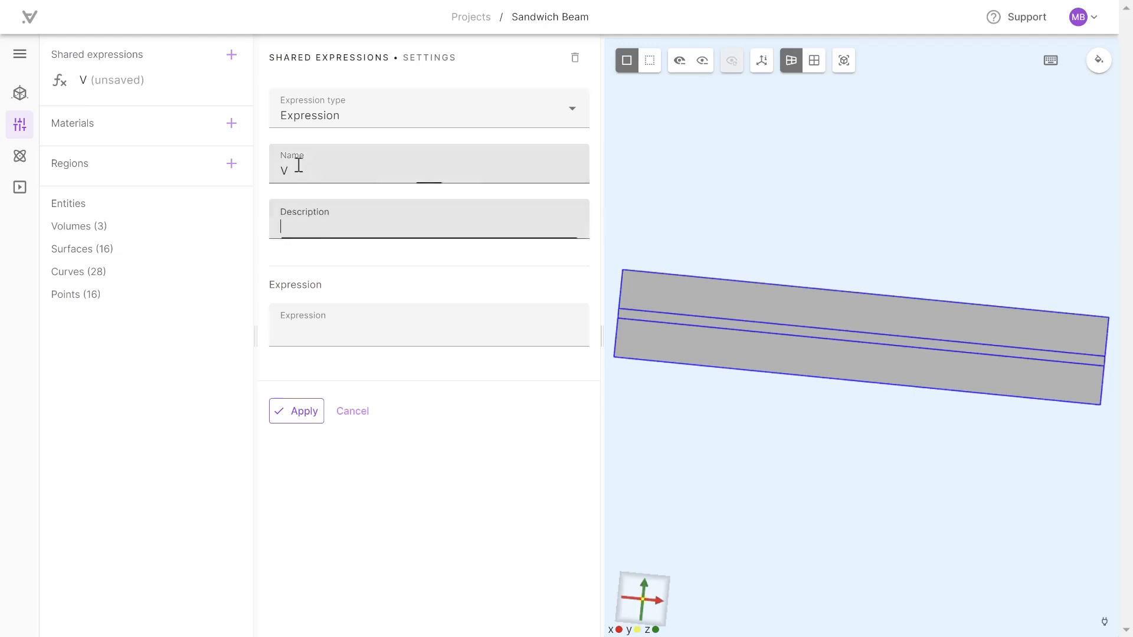
key("Tab")
type("2")
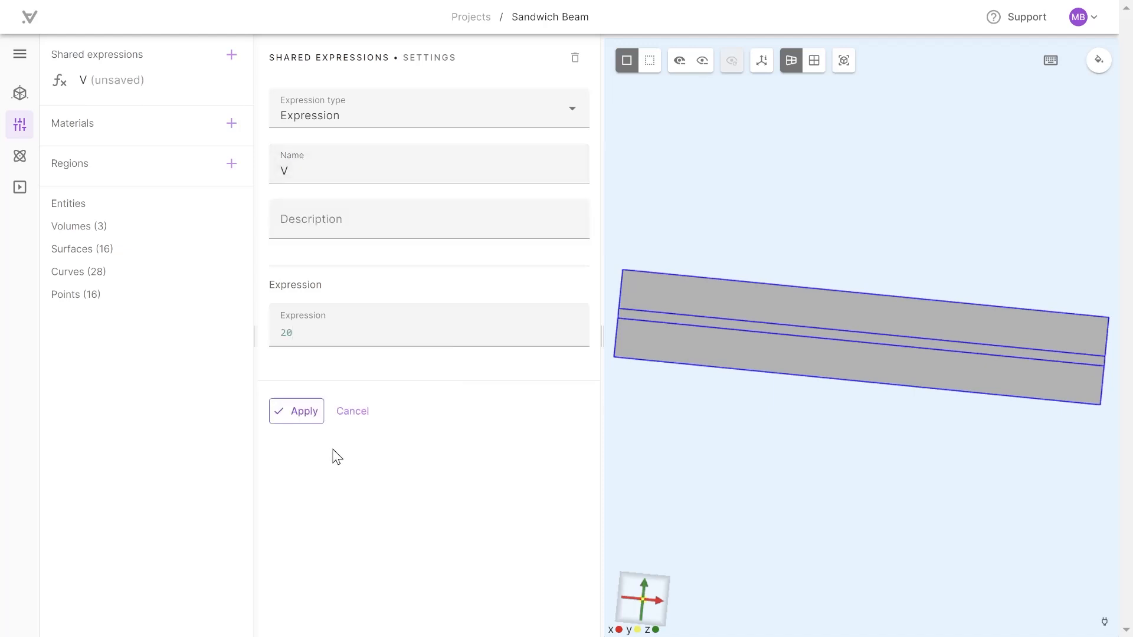
left_click(295, 413)
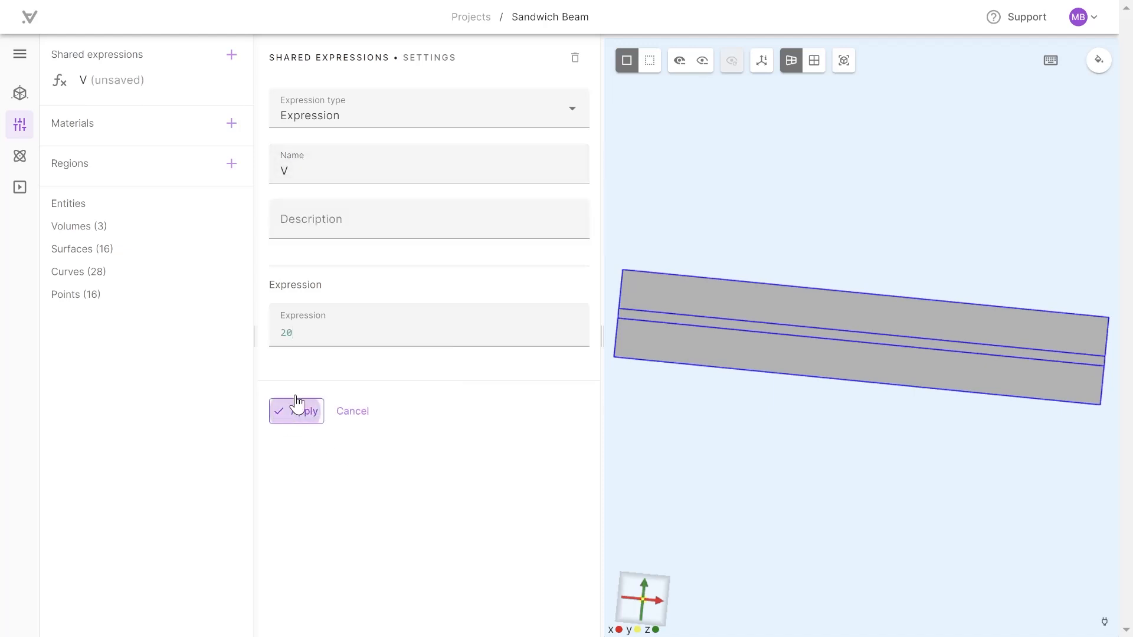
Add the Aluminium material and set its Poisson's ratio to 0.345 and Young's modulus to 70.3e9 Pa.
left_click(231, 124)
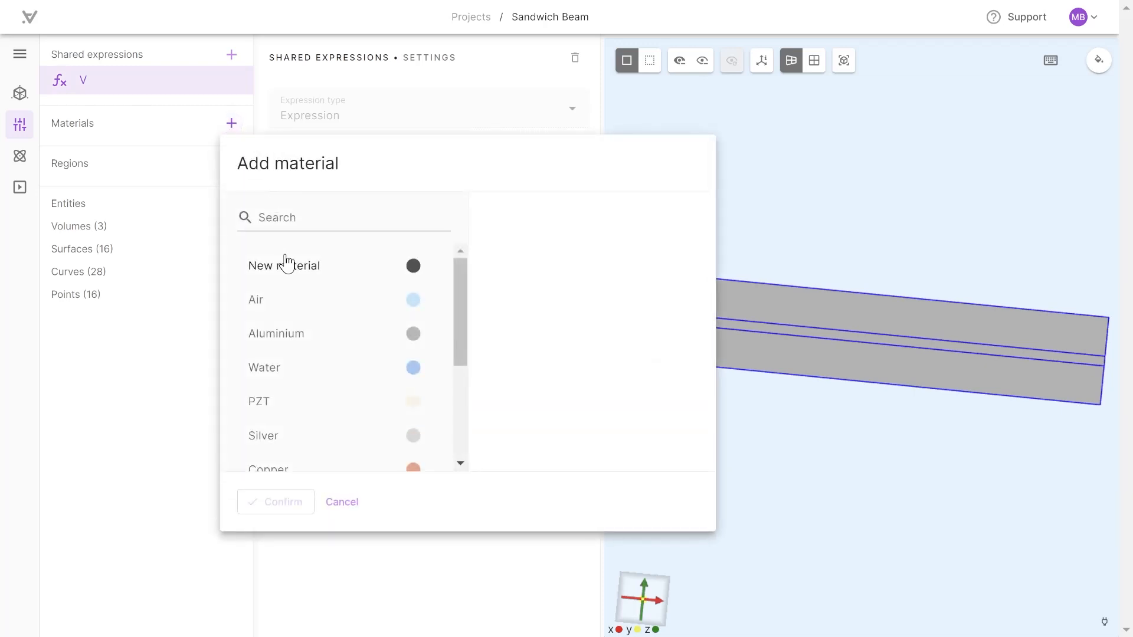
left_click(277, 334)
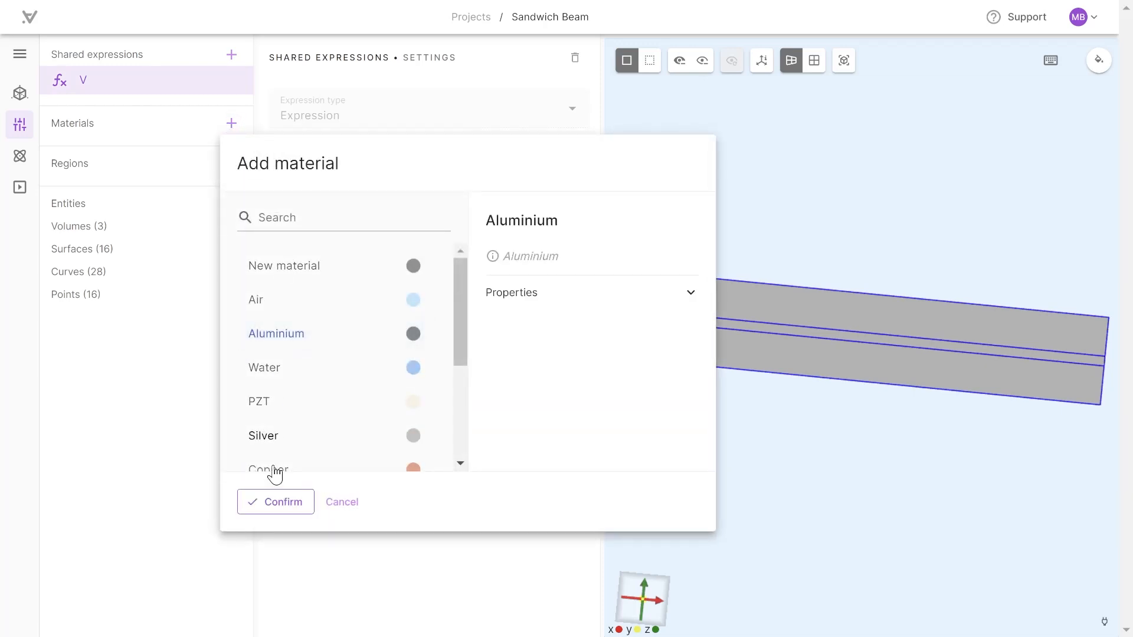
left_click(282, 503)
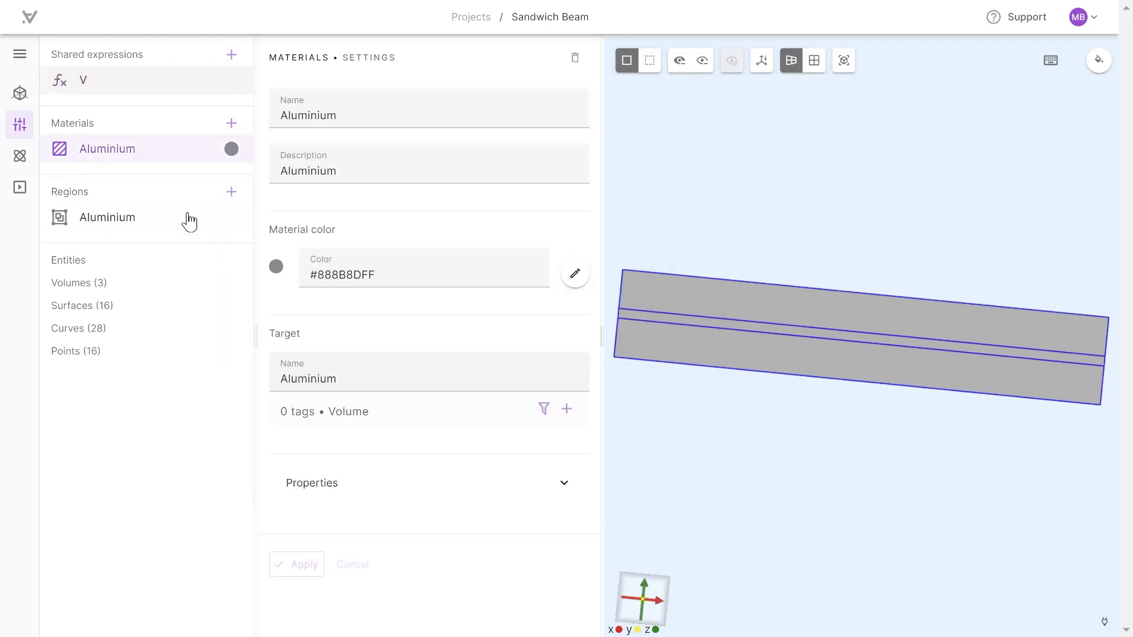
left_click(377, 496)
scroll(342, 472, "down", 3)
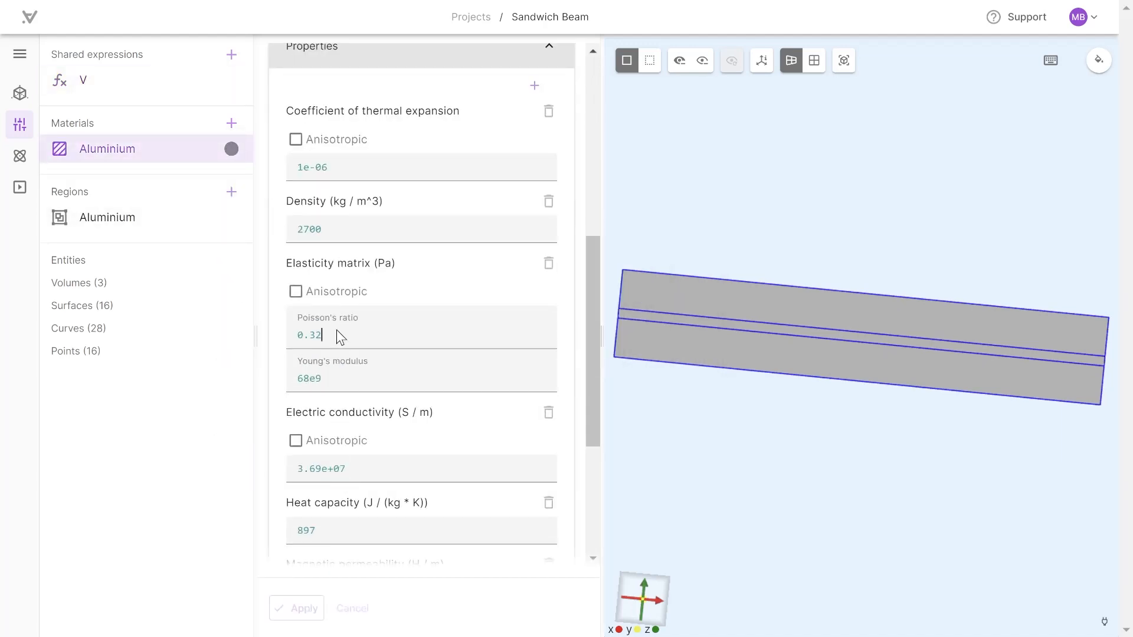
type("45")
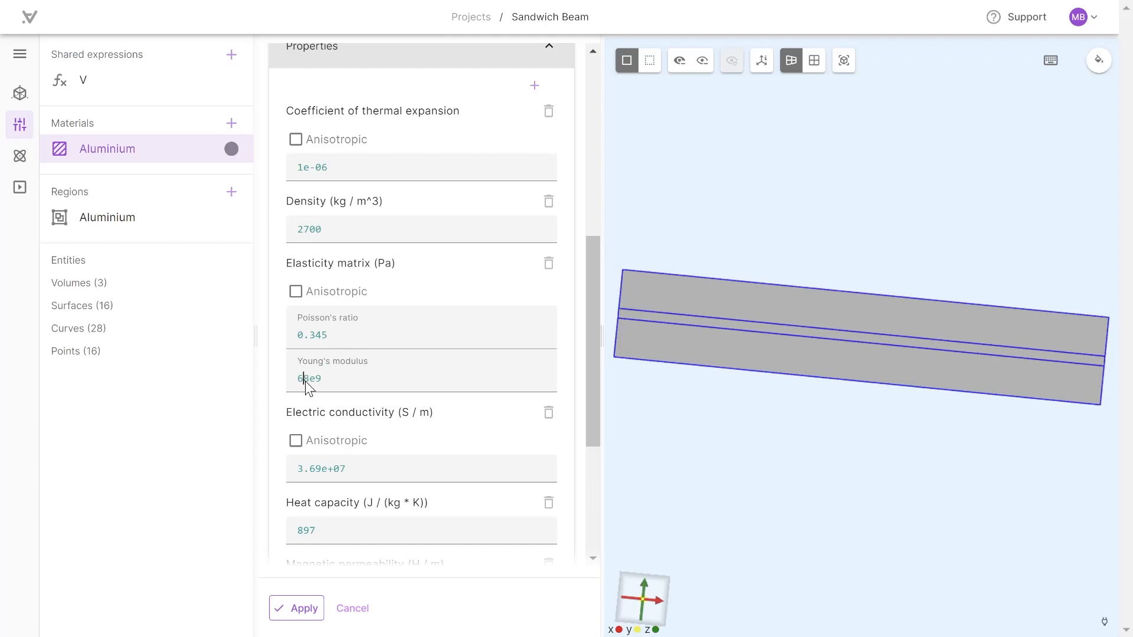
type("70.3")
left_click(295, 607)
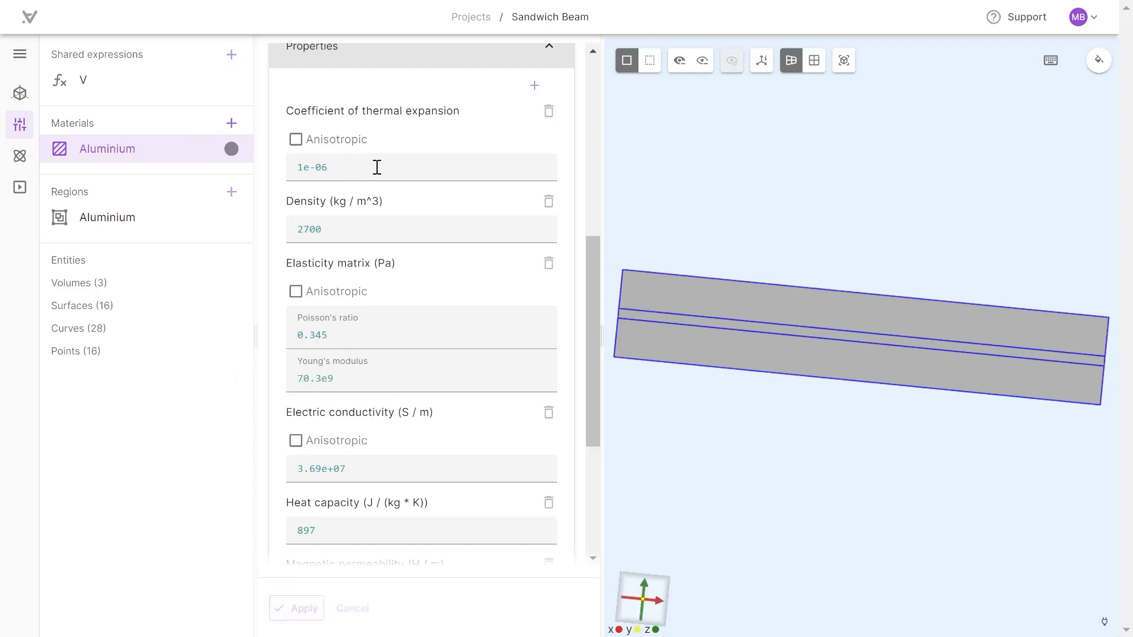
Assign the Aluminium material to the two thick outer layers of the beam.
scroll(549, 278, "up", 3)
scroll(331, 171, "up", 3)
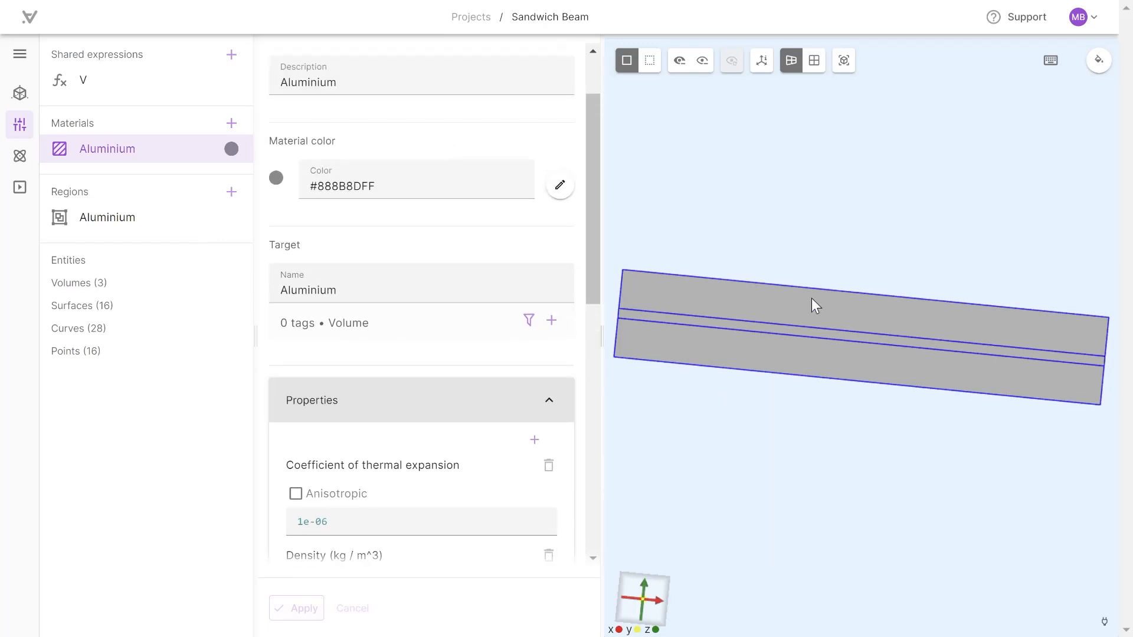
left_click(790, 369)
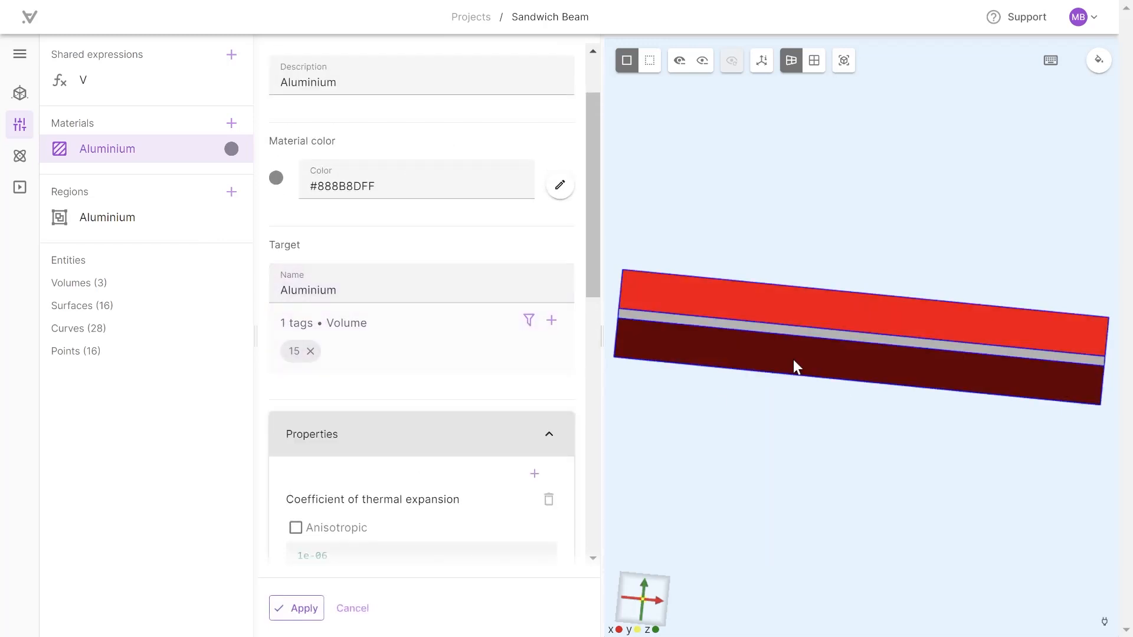
left_click(793, 361)
left_click(305, 608)
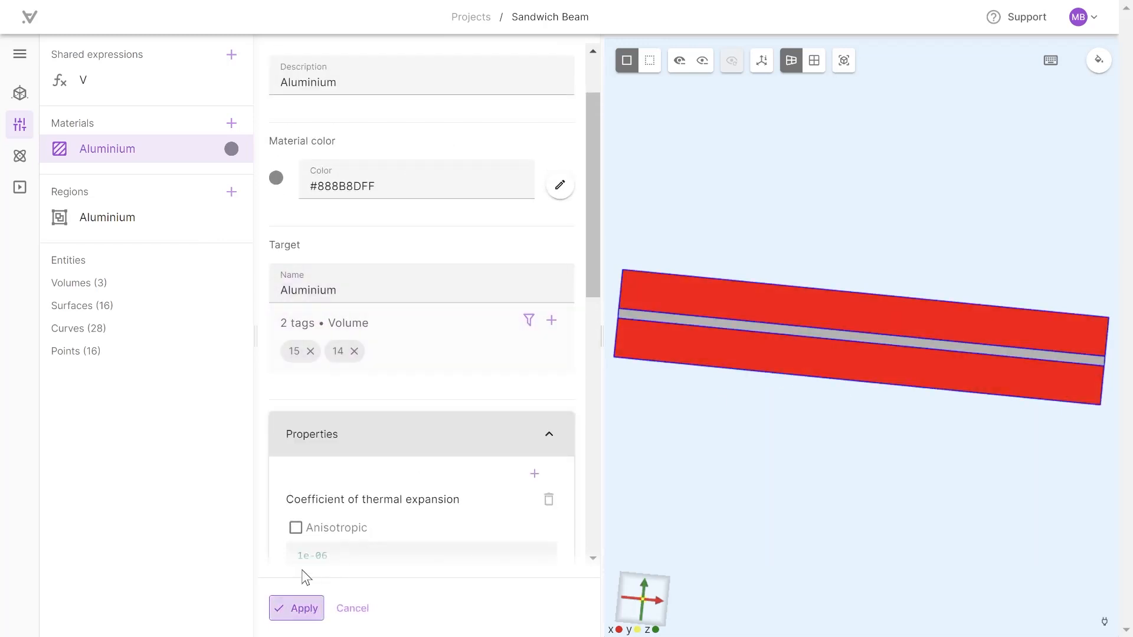
Add the PZT material and target it to the thin middle layer of the beam.
left_click(230, 123)
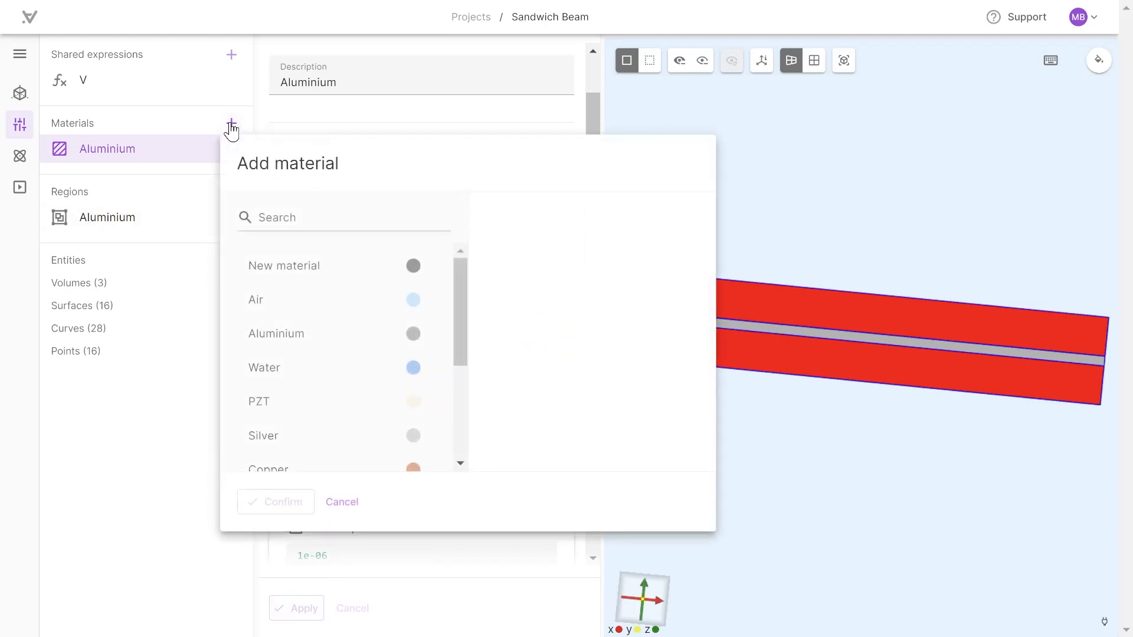
left_click(272, 412)
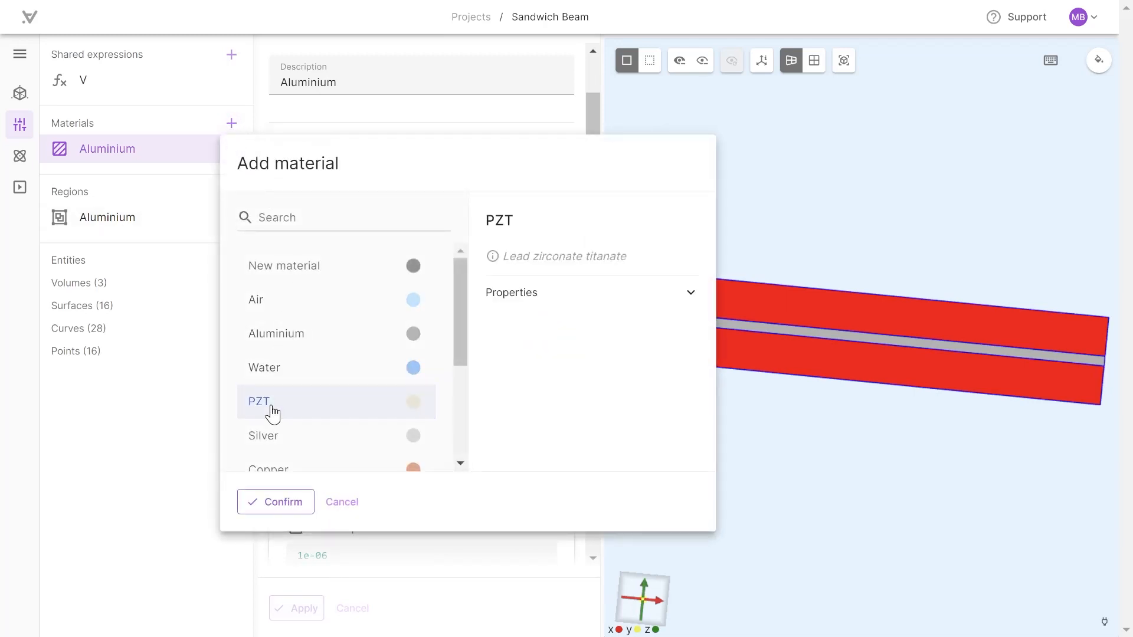
left_click(265, 502)
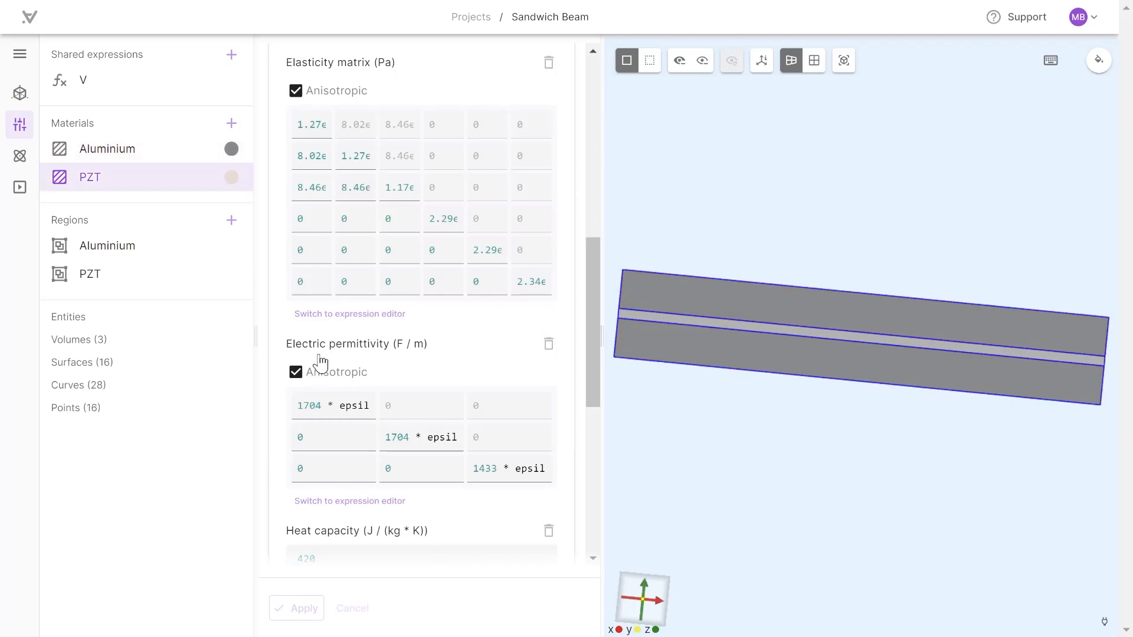
left_click_drag(601, 167, 661, 162)
scroll(569, 157, "up", 5)
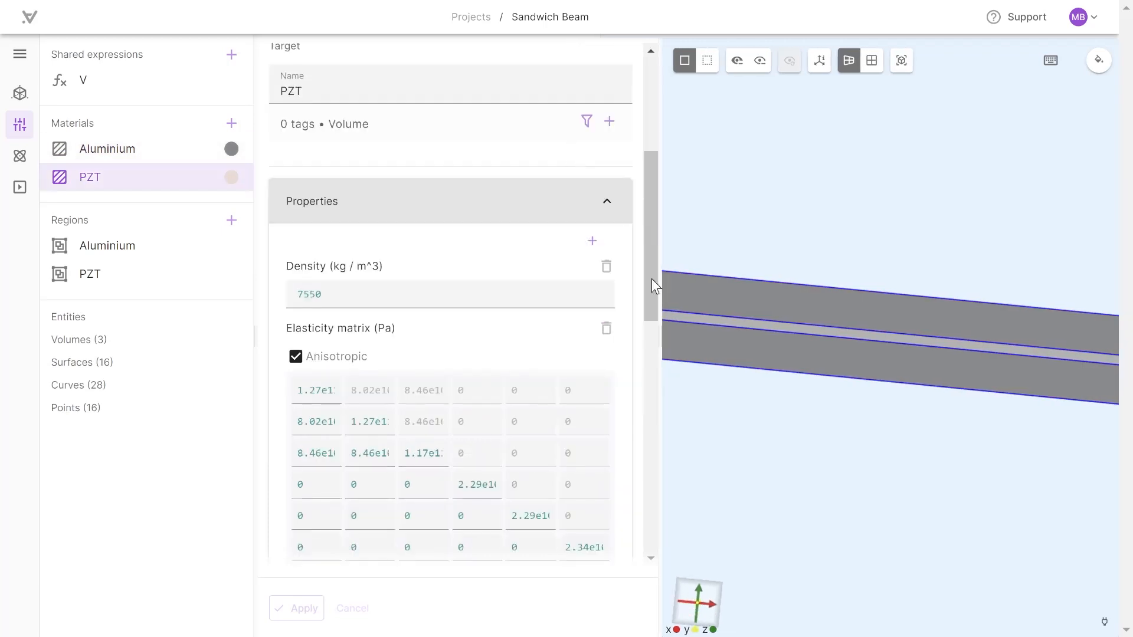
left_click(776, 329)
Edit the PZT elasticity matrix: first two diagonal entries 1.26e11, their coupling 7.95e10, third-row couplings 8.41e10, fourth diagonal entry 2.3e10.
scroll(496, 305, "down", 2)
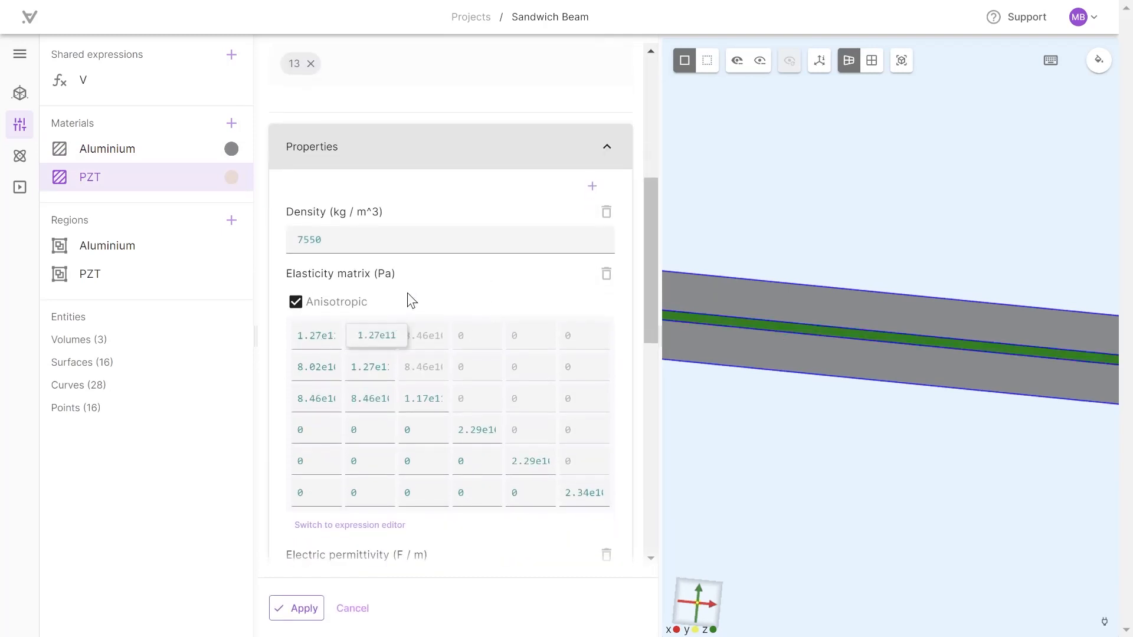
left_click(376, 367)
type("6")
left_click(375, 399)
type("1")
left_click(321, 399)
type("1")
left_click(321, 367)
type("7.95")
left_click(482, 432)
type("3")
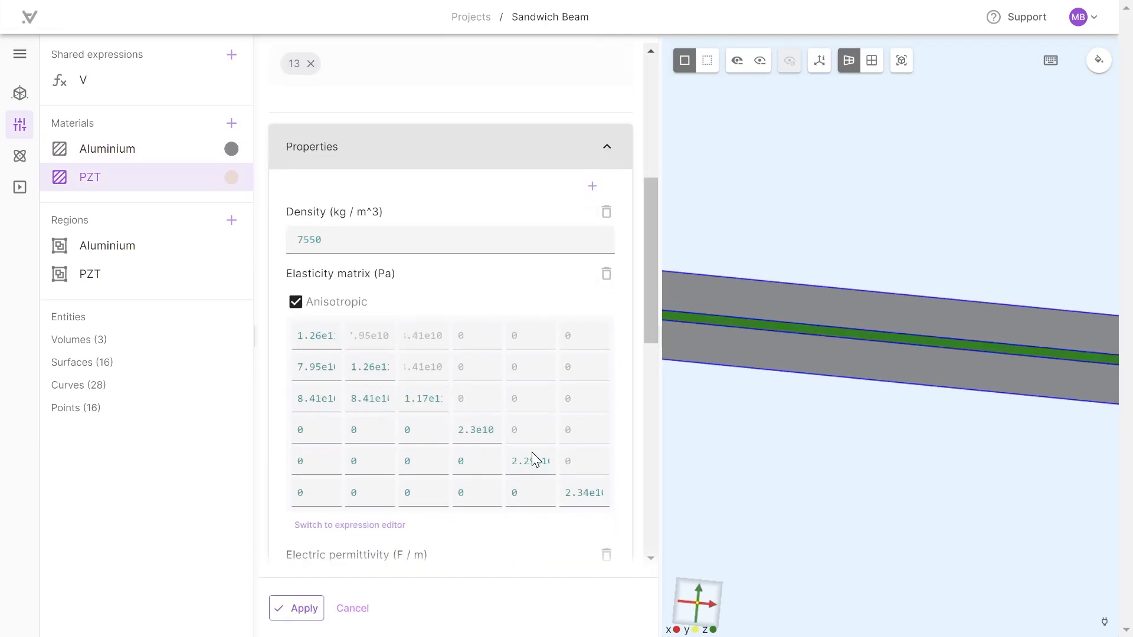
left_click(534, 461)
Set the PZT piezoelectric coupling matrix to -6.5, -6.5 and 23 in Ez, with both shear terms at 17, and apply the changes.
scroll(599, 496, "down", 10)
left_click(569, 270)
left_click(576, 310)
left_click(578, 335)
left_click(466, 377)
key("BackSpace")
key("BackSpace")
key("BackSpace")
key("Return")
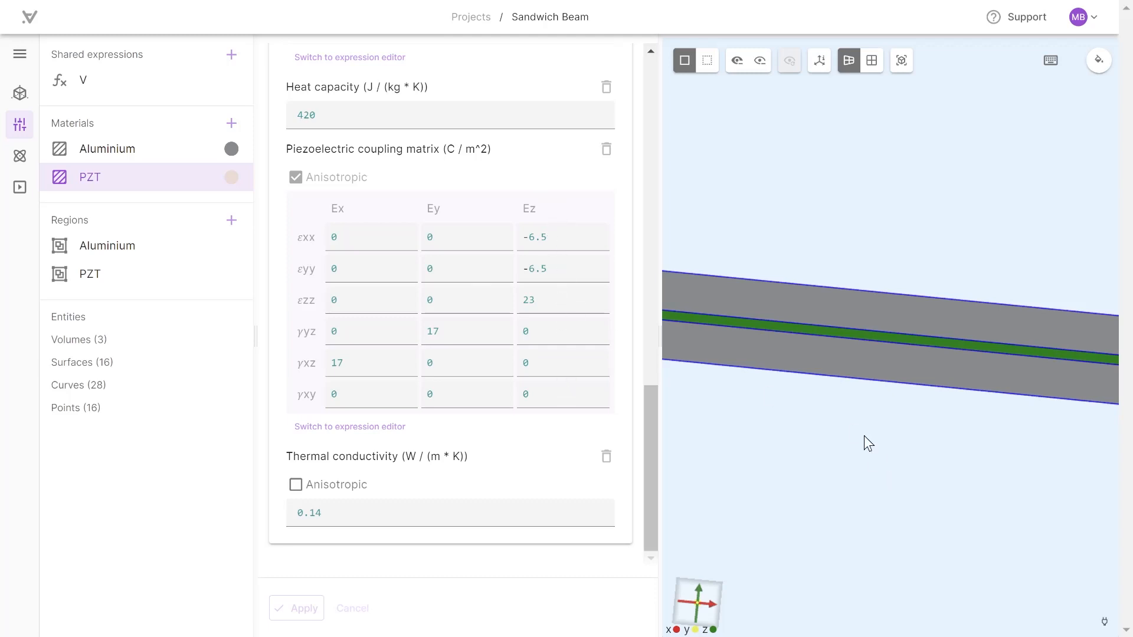
Add Solid mechanics physics to the model.
left_click_drag(660, 222, 513, 224)
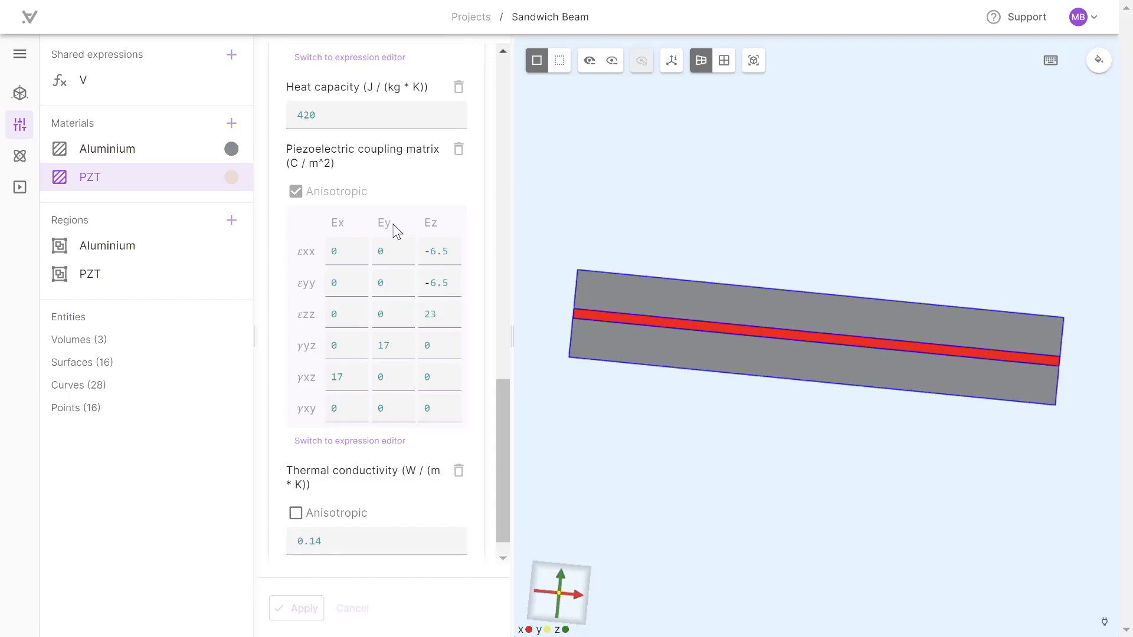
left_click(29, 158)
left_click(231, 55)
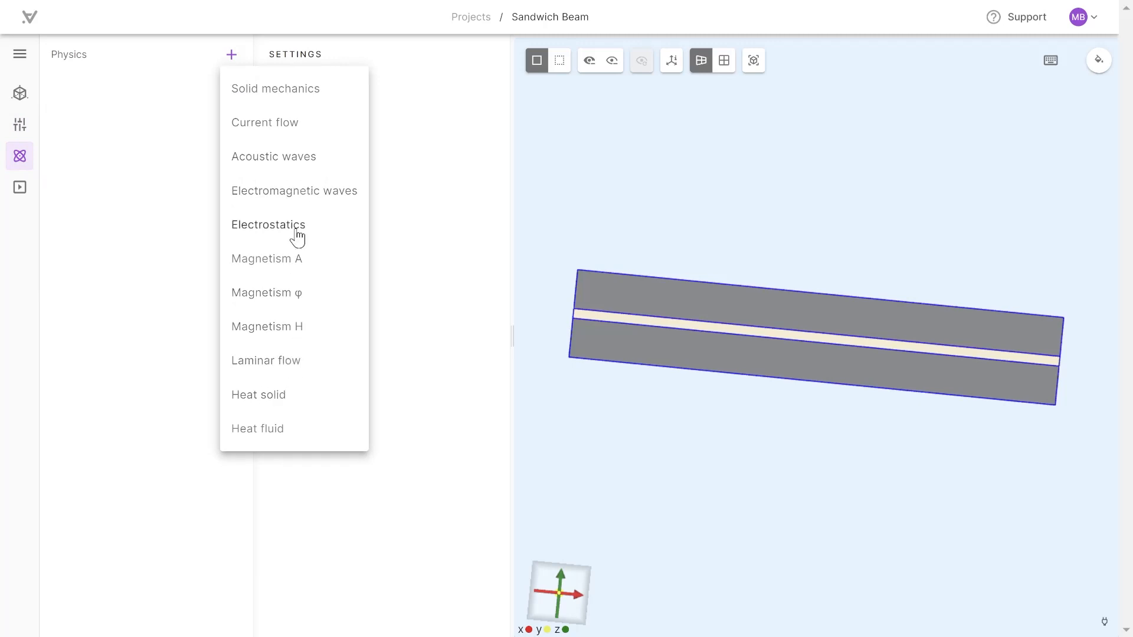
left_click(282, 89)
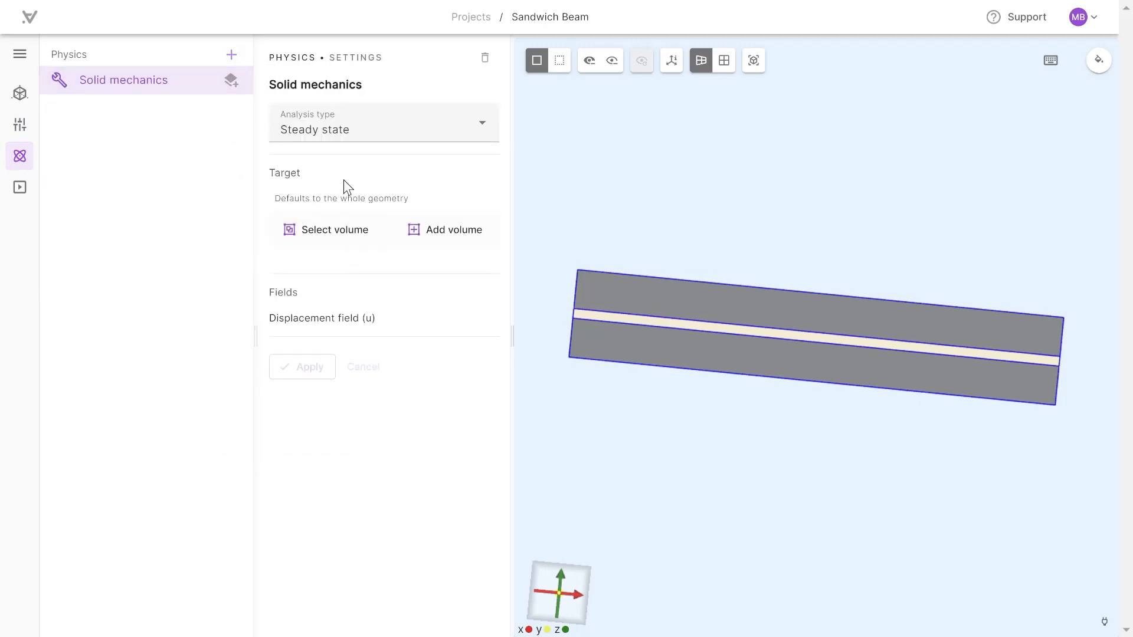
Add Electrostatics physics and restrict its target to the PZT volume.
left_click(232, 55)
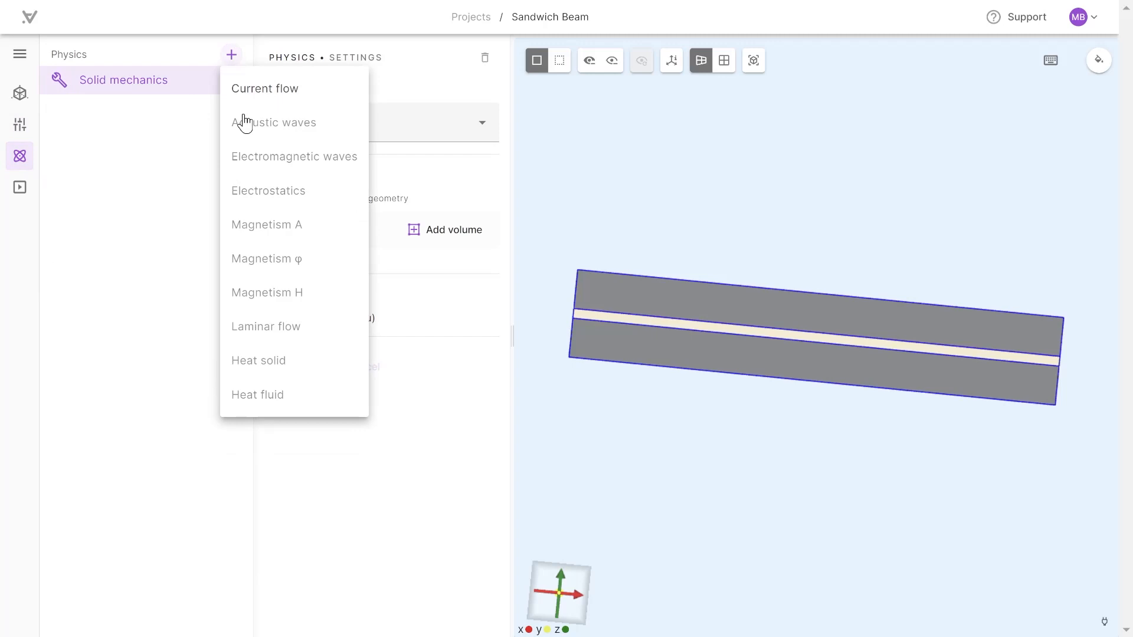
left_click(277, 194)
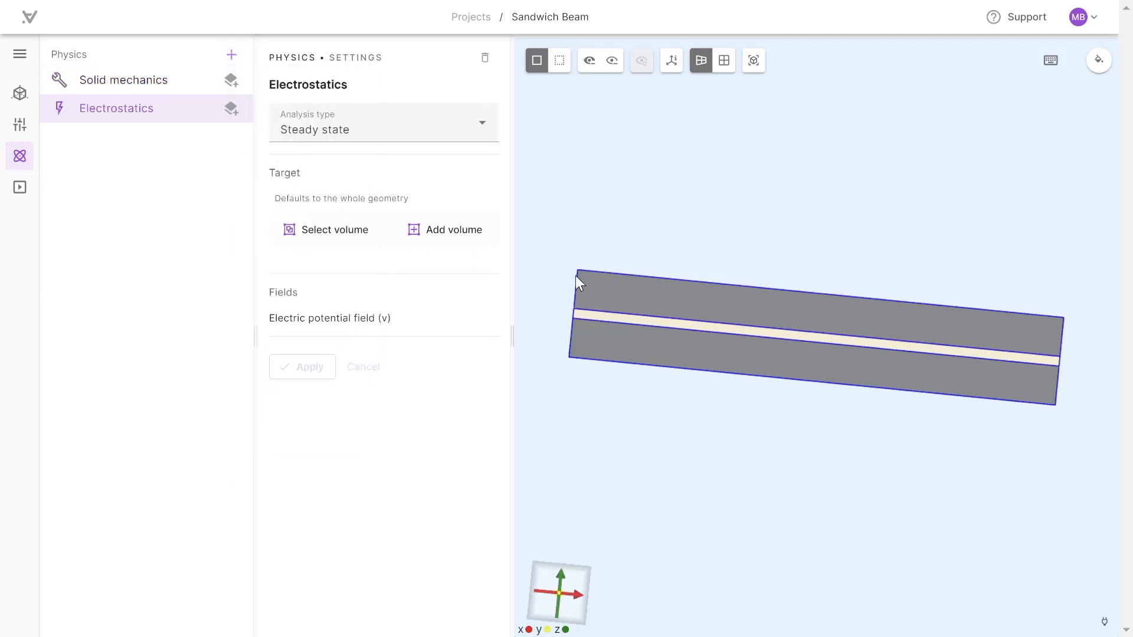
left_click(359, 230)
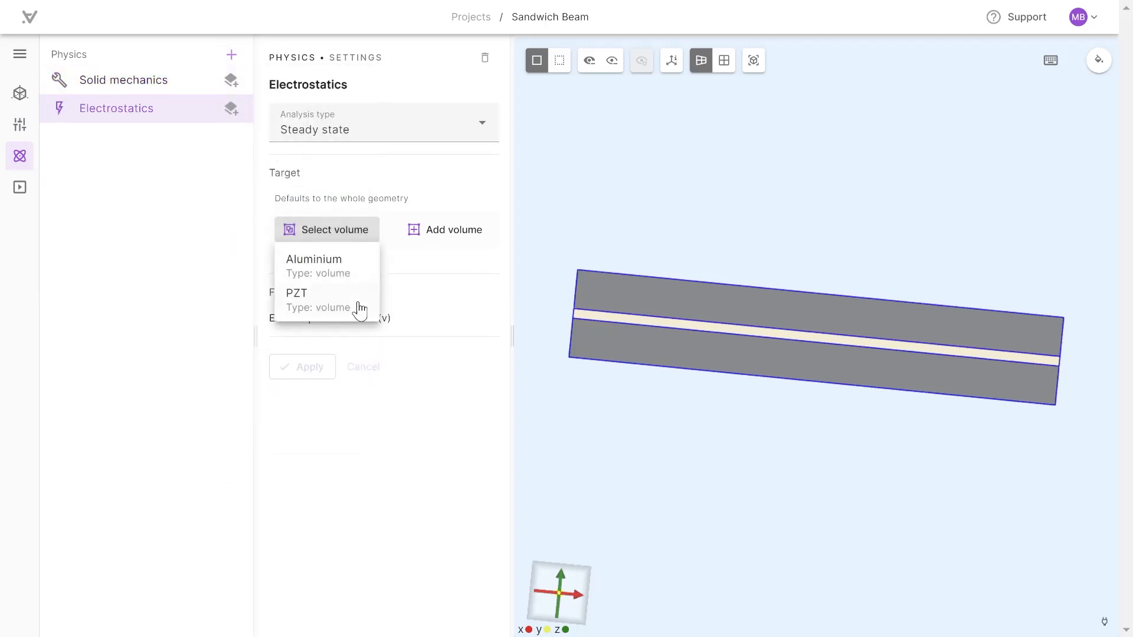
left_click(362, 303)
left_click(310, 428)
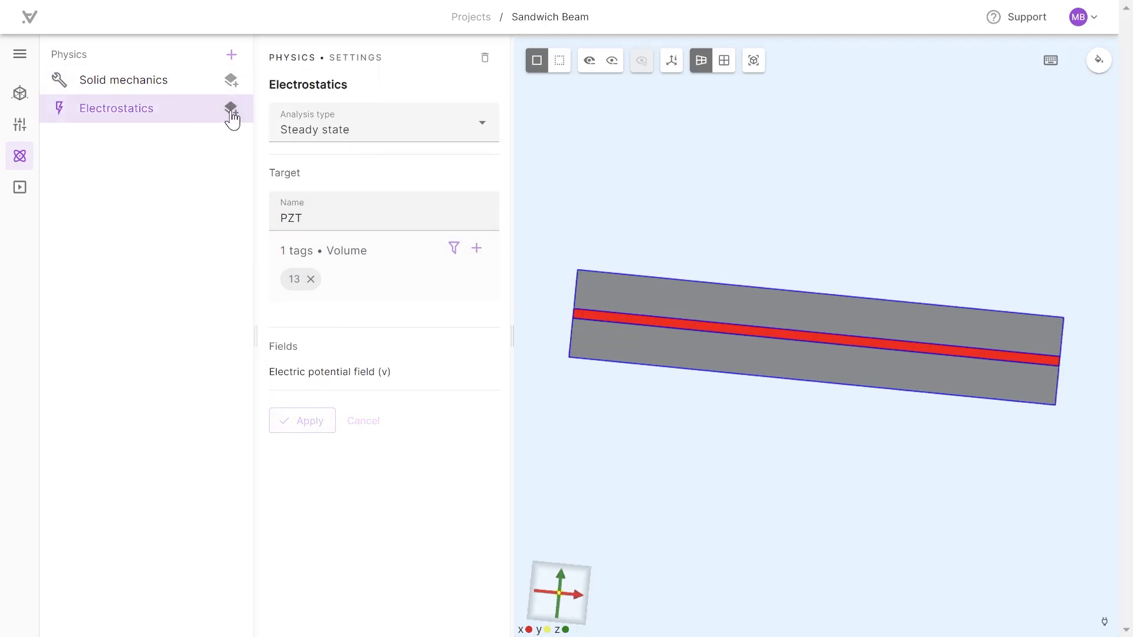
Add a Piezoelectric material model to the Electrostatics physics, target it to the PZT volume and apply.
left_click(231, 109)
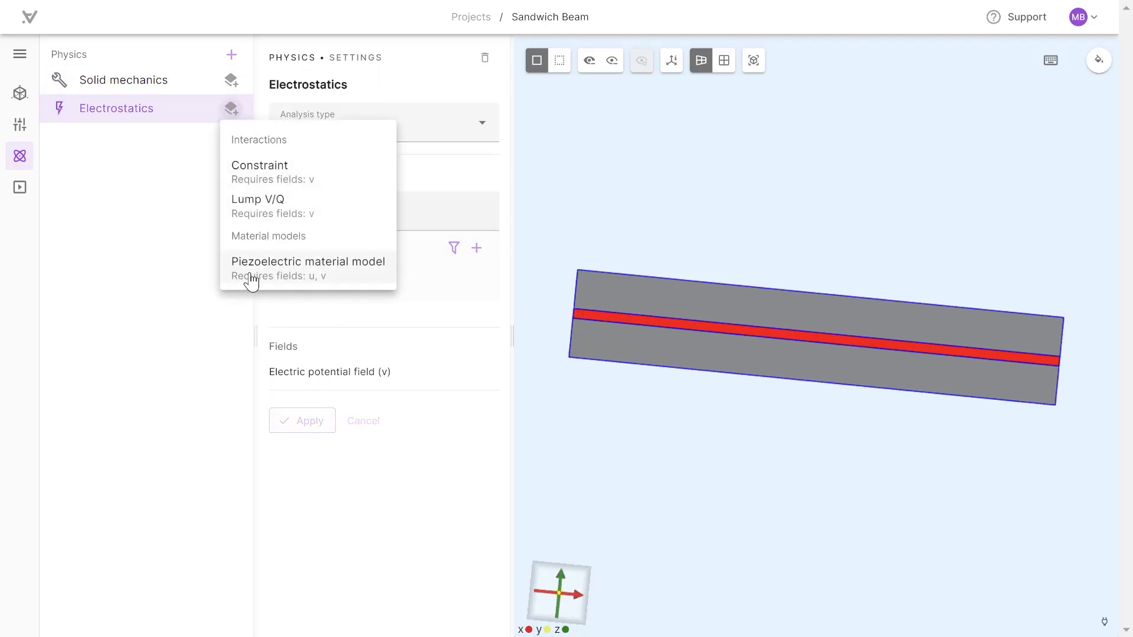
left_click(252, 280)
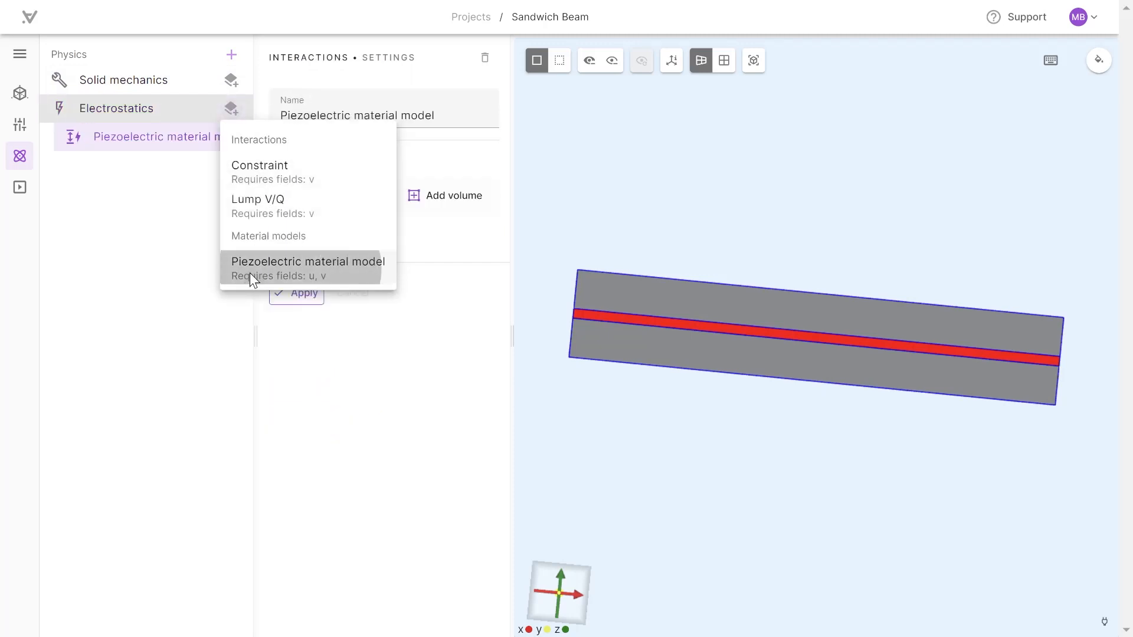
left_click(291, 303)
left_click(303, 195)
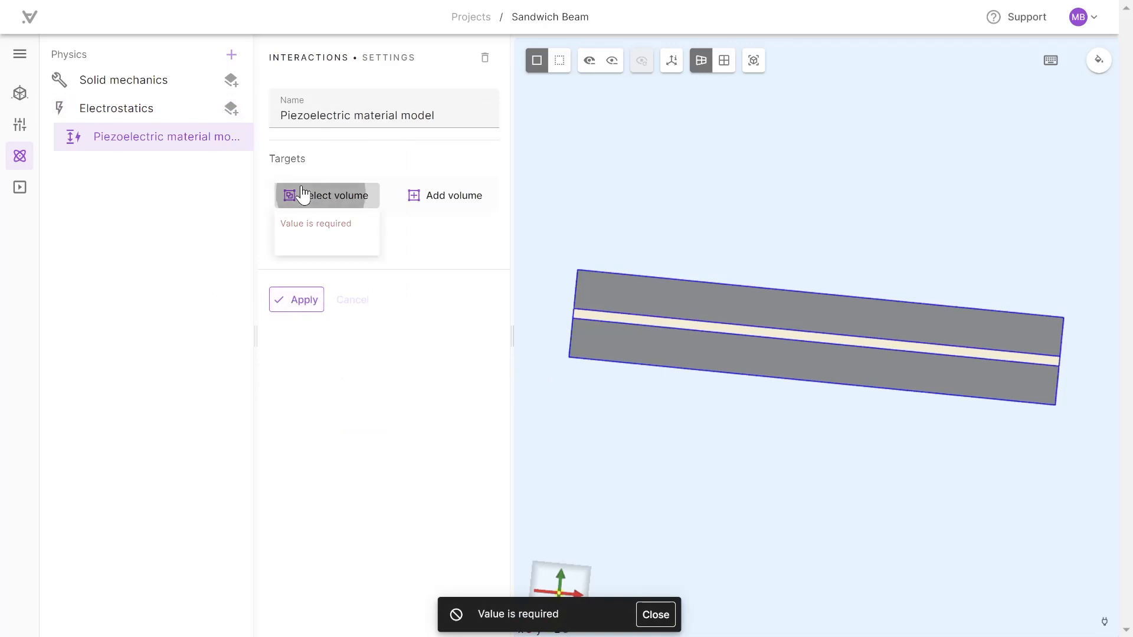
left_click(327, 270)
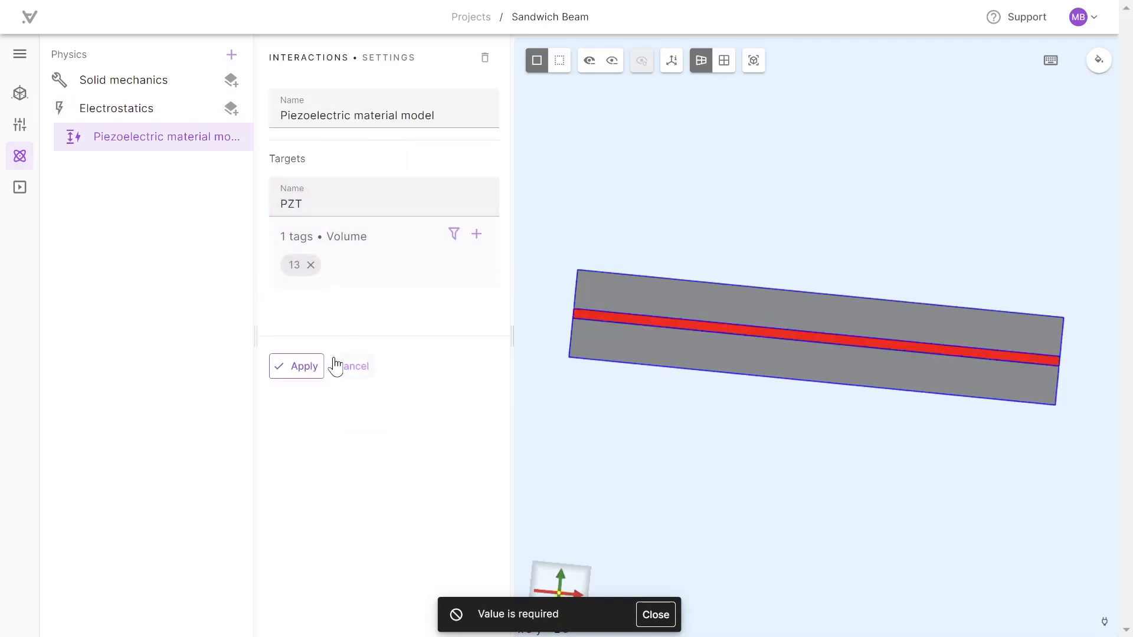
left_click(308, 370)
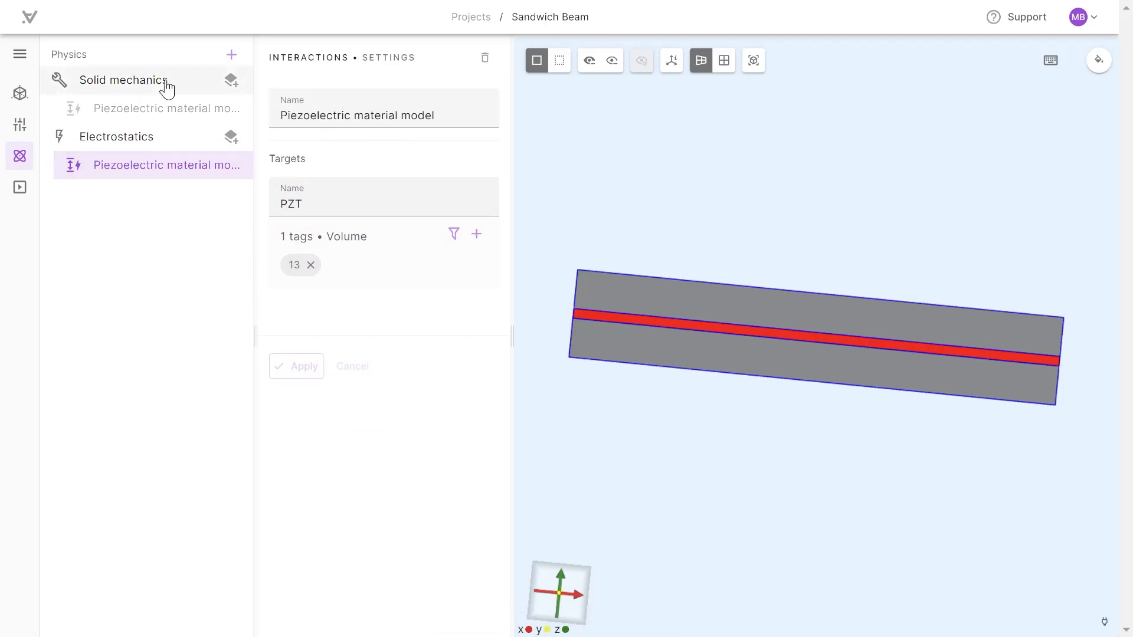
Add a Clamp to Solid mechanics, targeting the three layer surfaces at one end of the beam, and apply it.
left_click(230, 82)
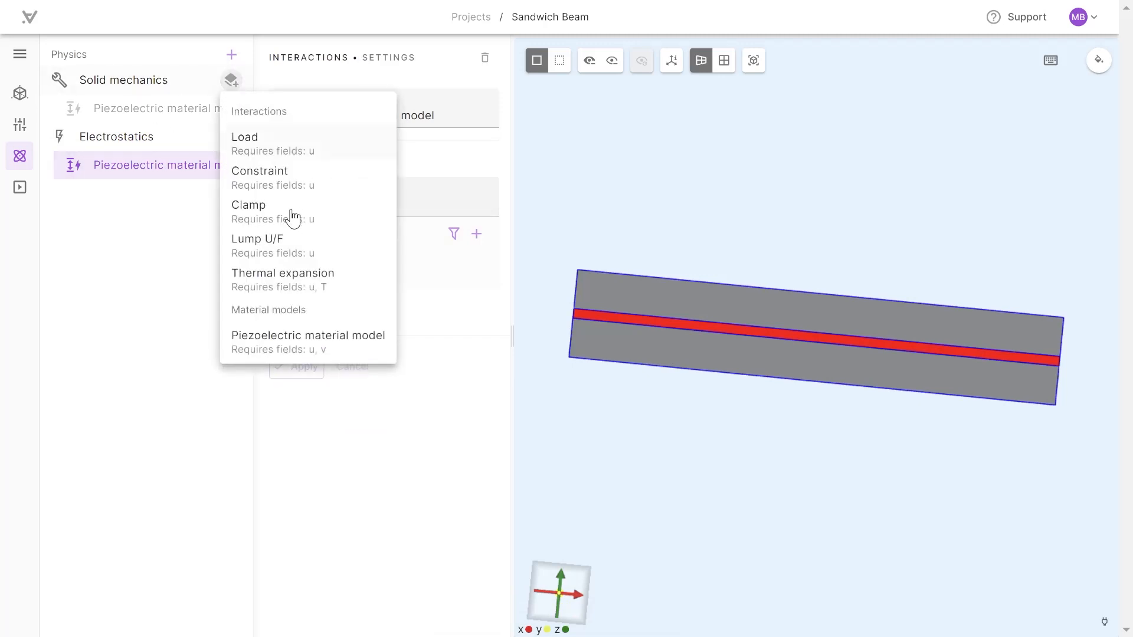
left_click(293, 206)
left_click_drag(640, 242, 830, 275)
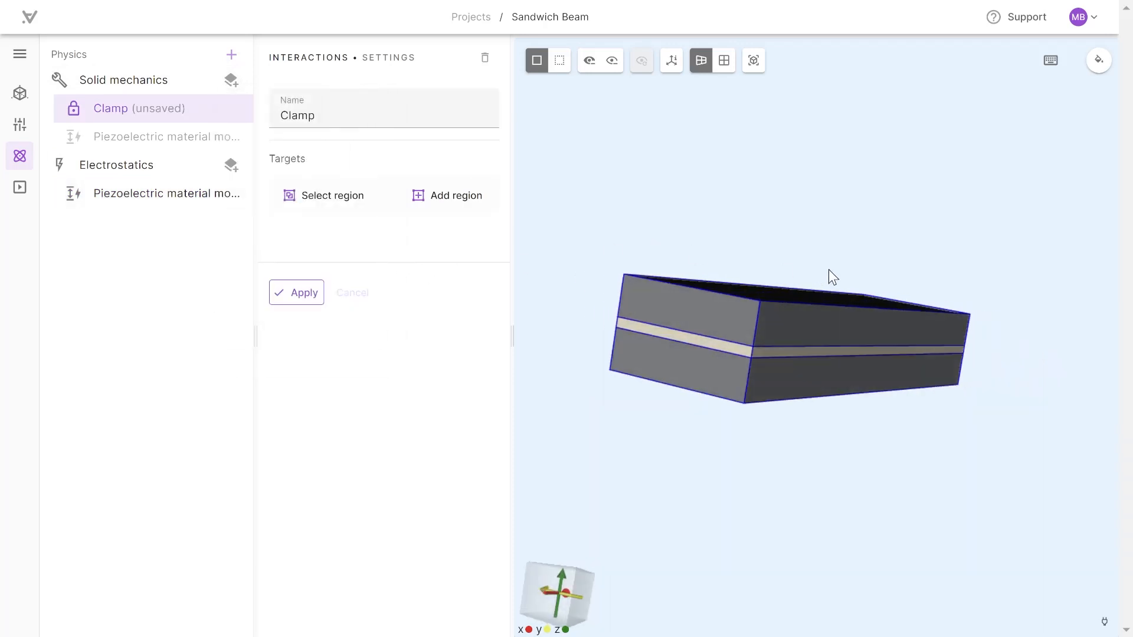
left_click(436, 199)
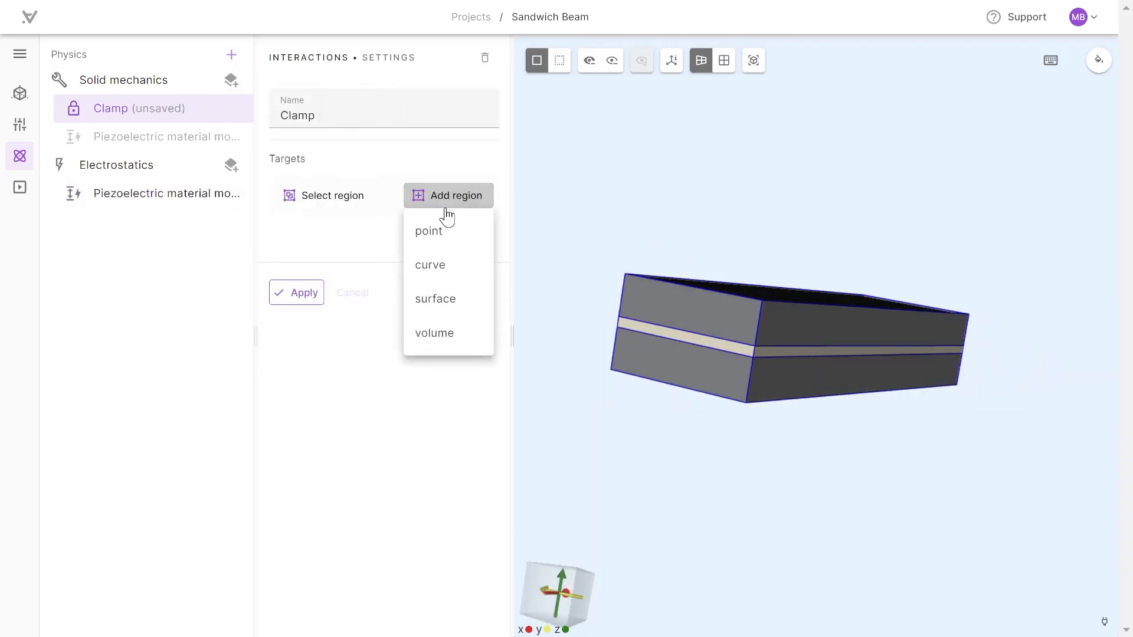
left_click(440, 300)
left_click(731, 324)
left_click(723, 345)
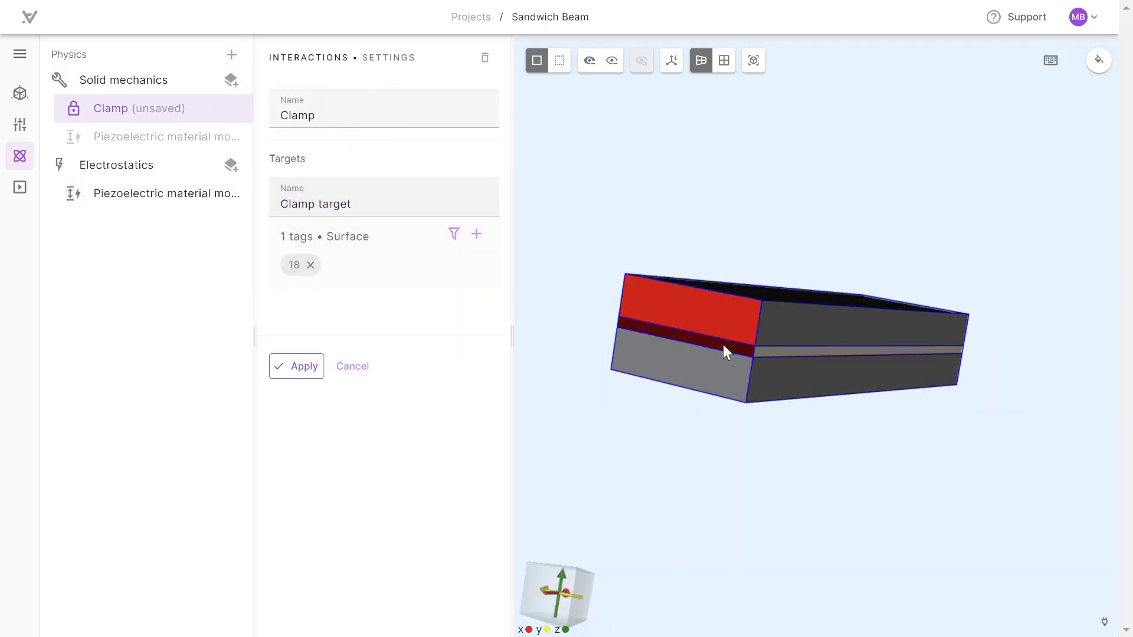
left_click(704, 371)
left_click(297, 366)
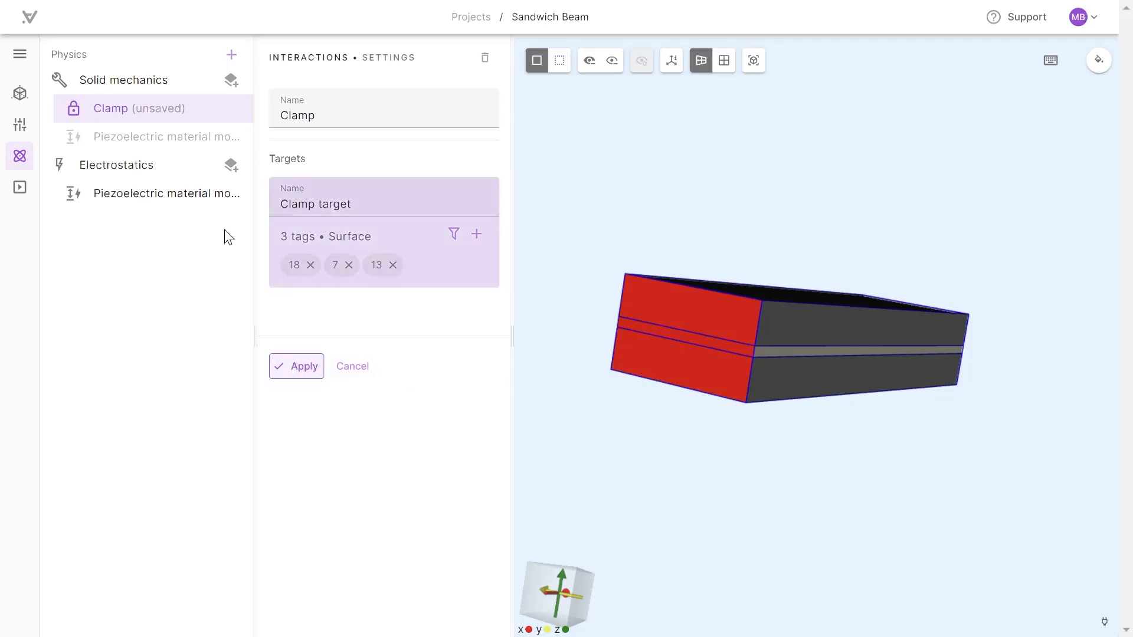
Add an Electrostatics Constraint and hide the upper aluminium layer to expose the PZT core's top face.
left_click_drag(784, 215, 602, 136)
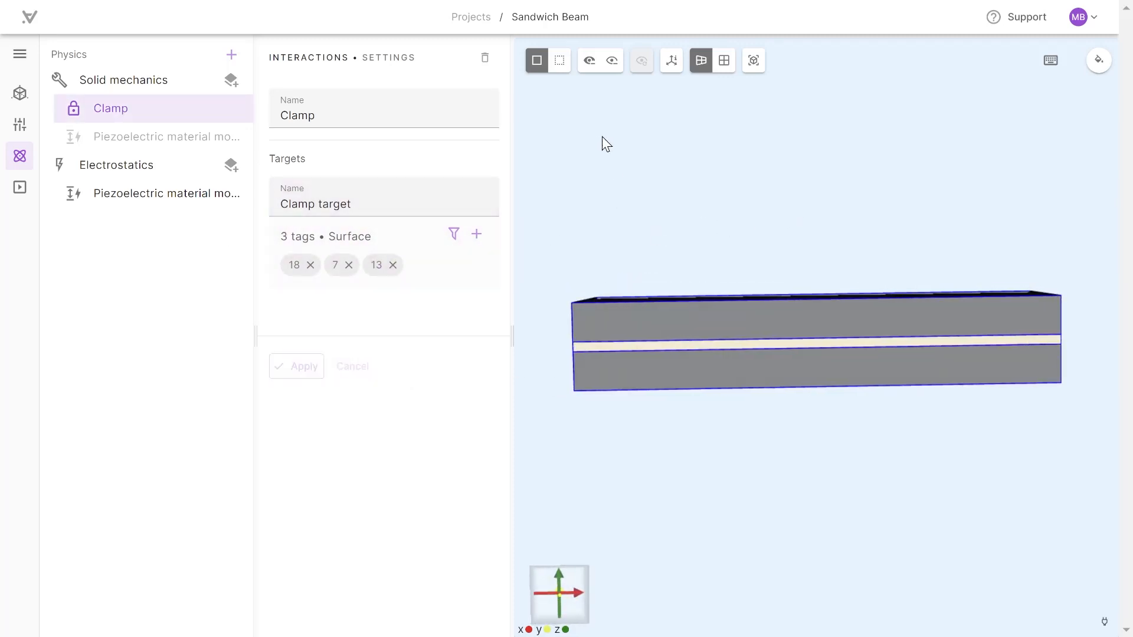
left_click(231, 166)
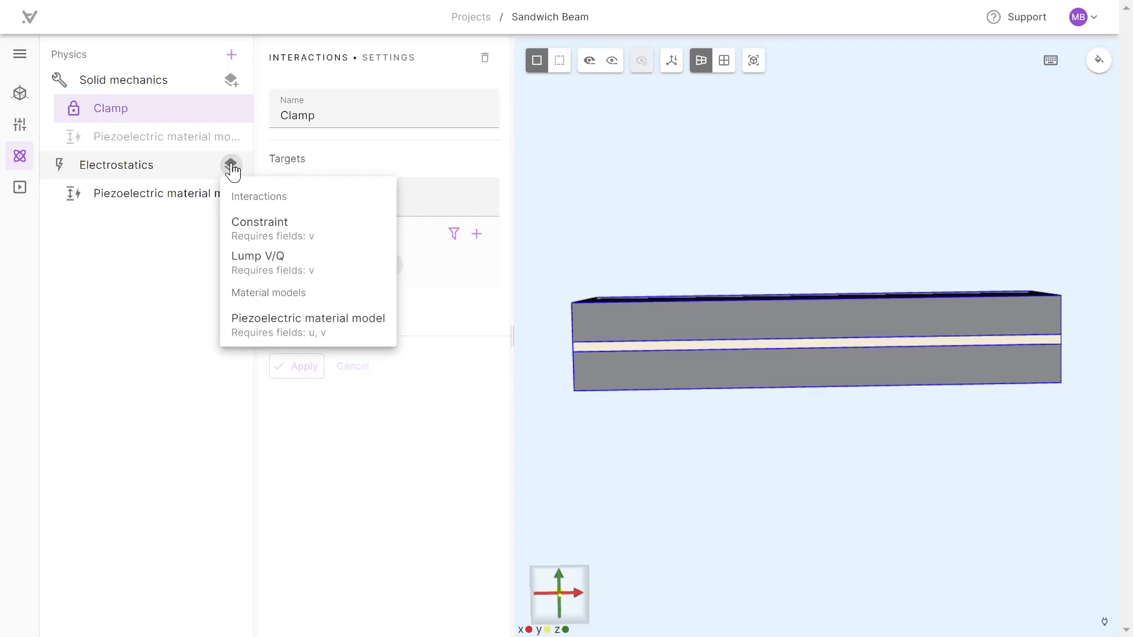
left_click(254, 227)
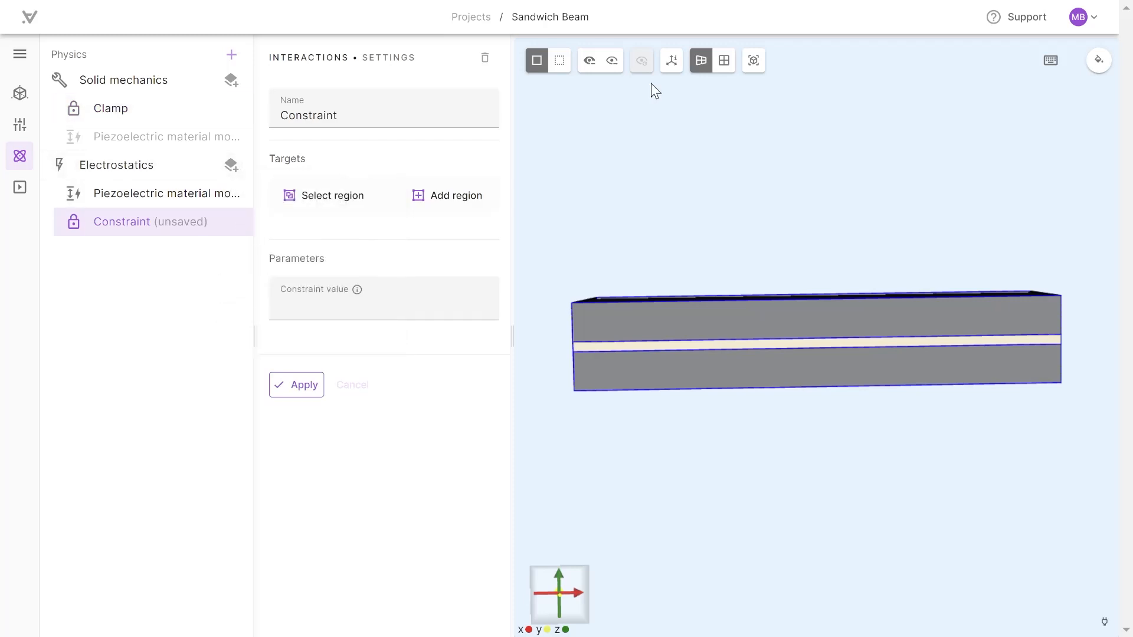
left_click(594, 61)
left_click(725, 308)
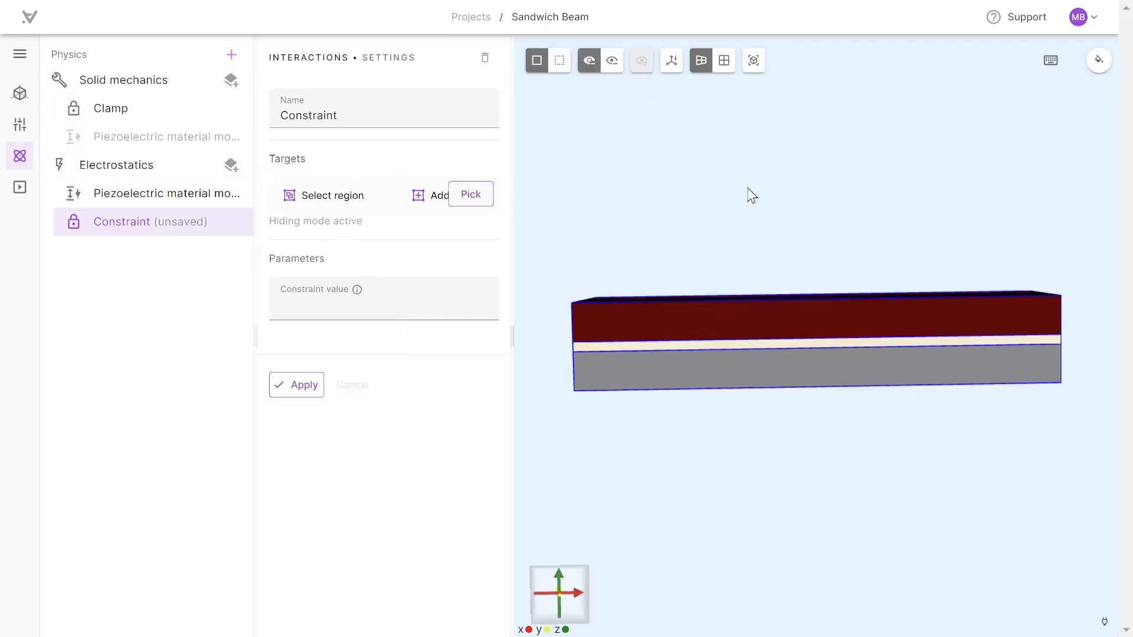
left_click_drag(780, 208, 697, 367)
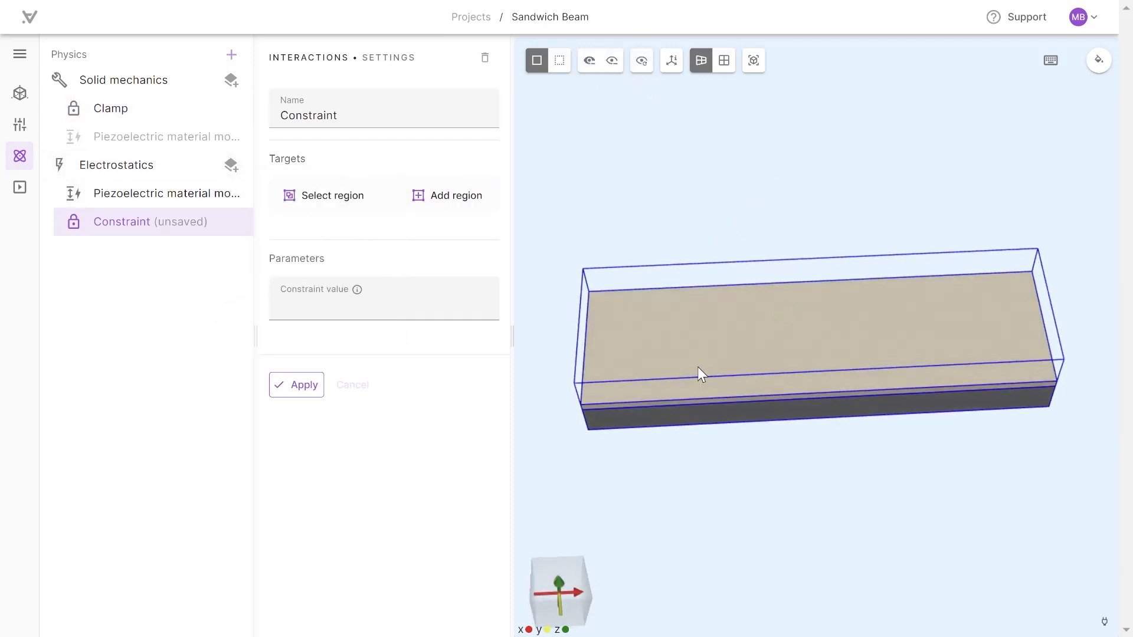
Target the constraint at the PZT core's top surface, set its value to 0 and apply.
left_click(451, 200)
left_click(480, 300)
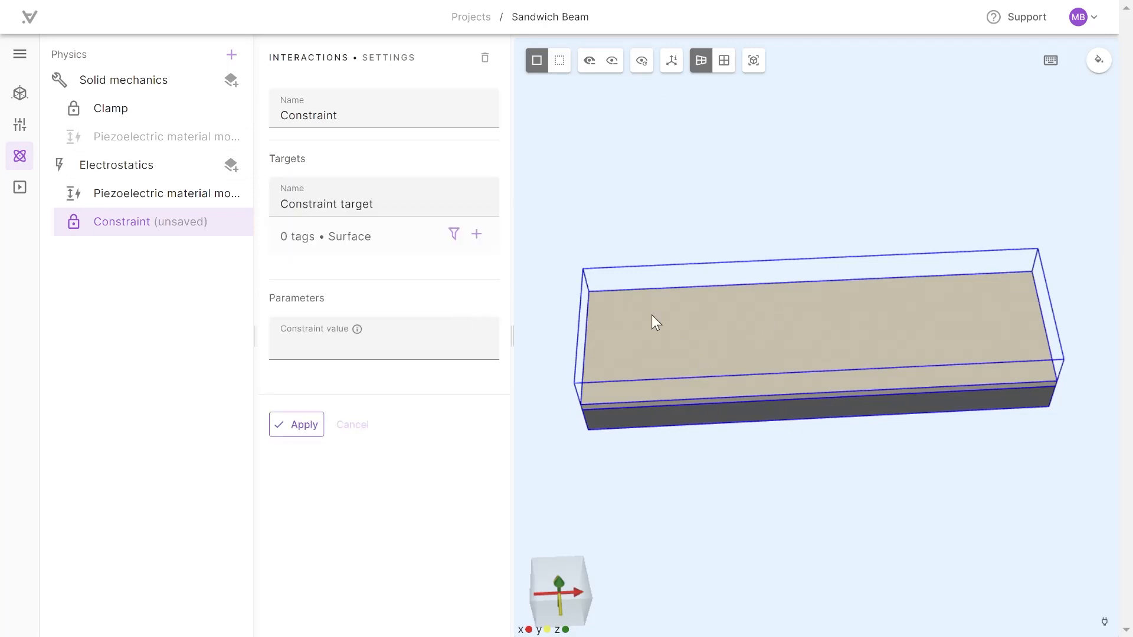
left_click(685, 326)
left_click(465, 372)
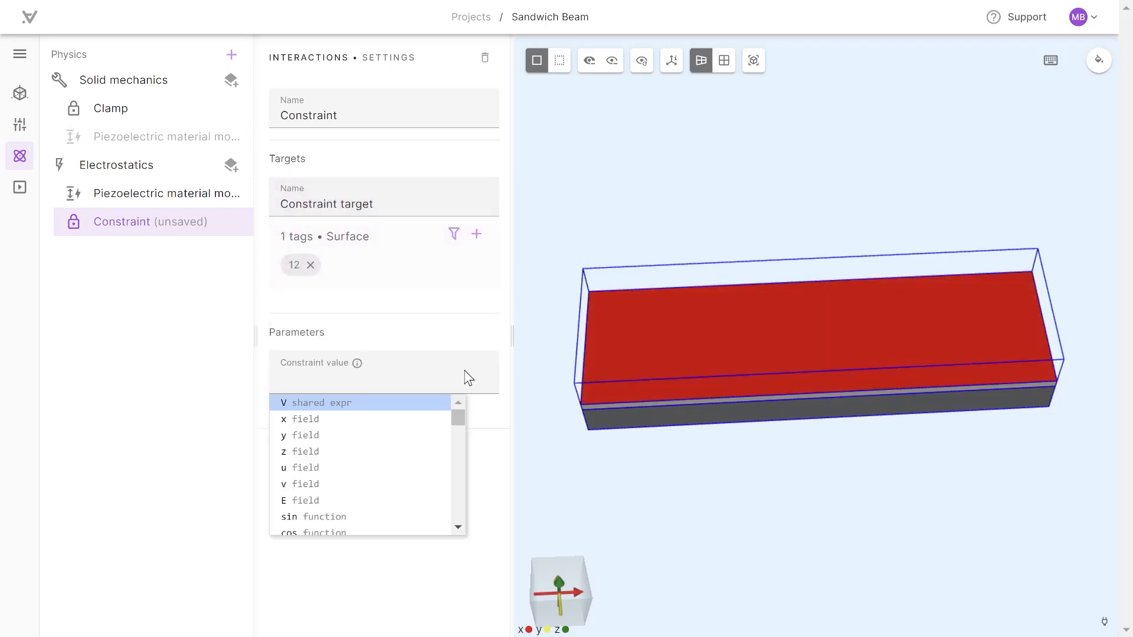
type("0")
left_click(296, 458)
Add a second Electrostatics Constraint and set its value to the shared expression V.
left_click(231, 165)
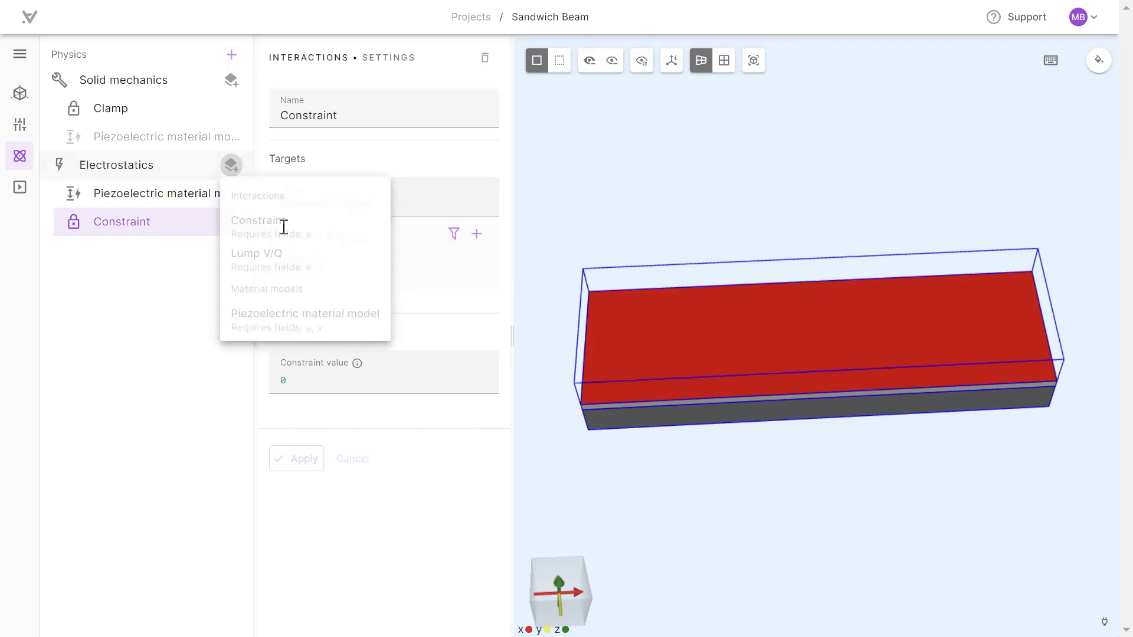
left_click(281, 222)
left_click(323, 308)
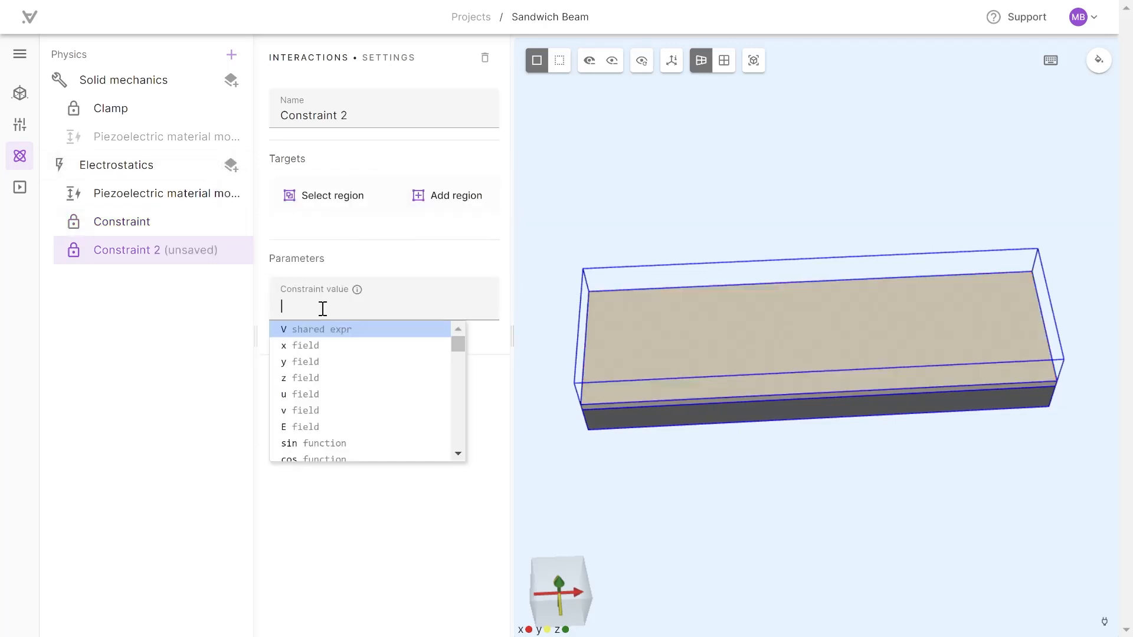
type("V")
Hide the lower aluminium layer, target the second constraint at the PZT core's bottom surface and apply.
left_click_drag(834, 327, 572, 46)
left_click(589, 60)
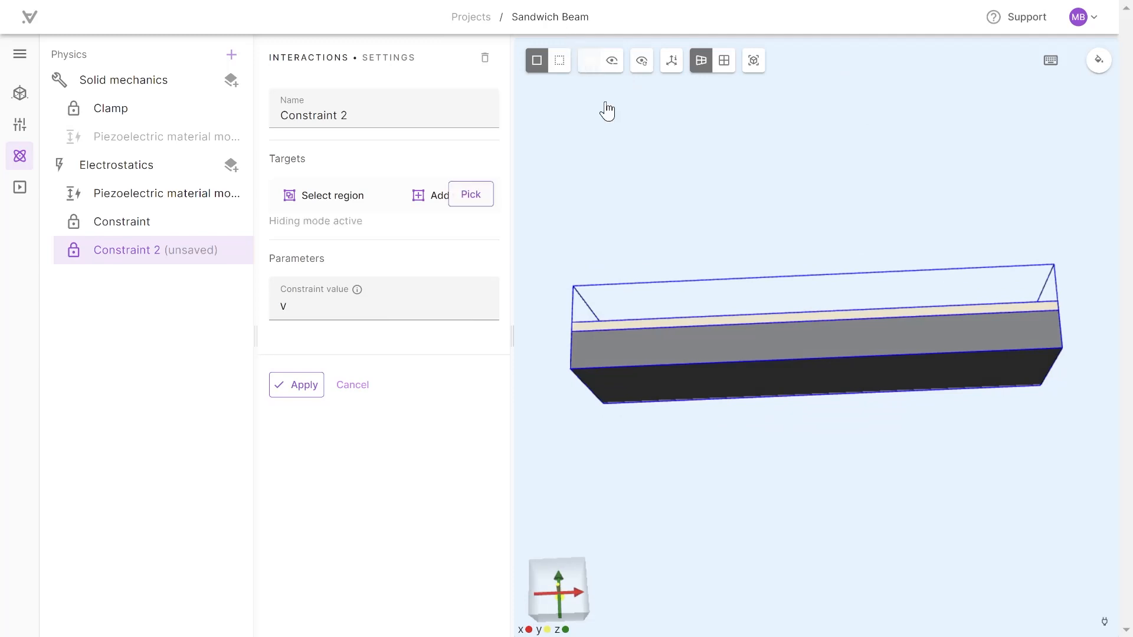
left_click(646, 352)
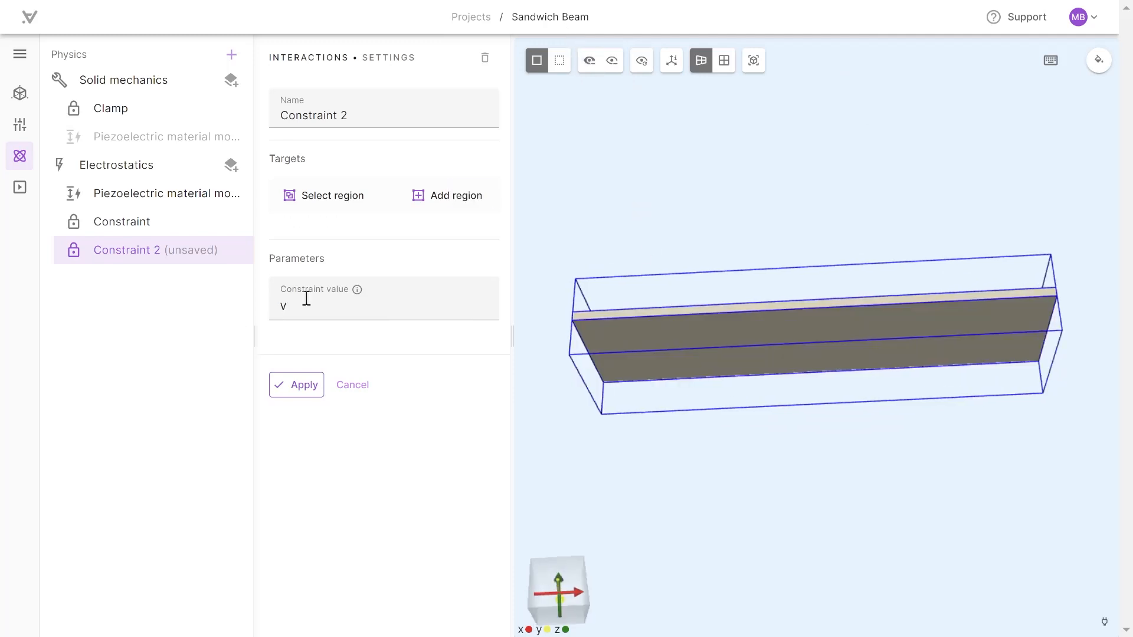
left_click(433, 201)
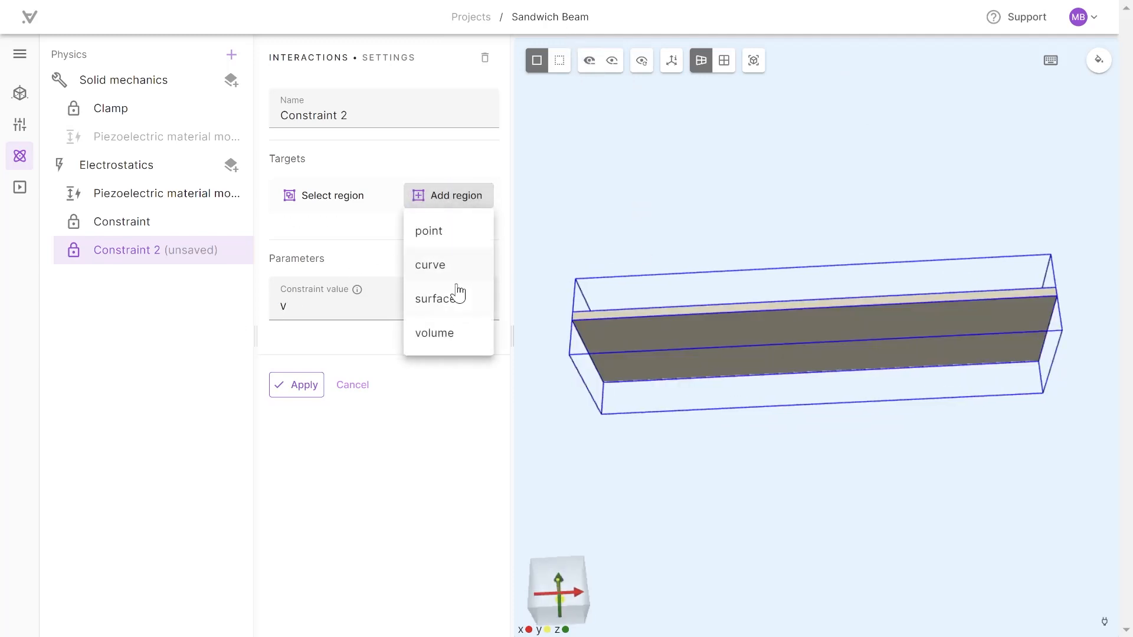
left_click(475, 295)
left_click(670, 354)
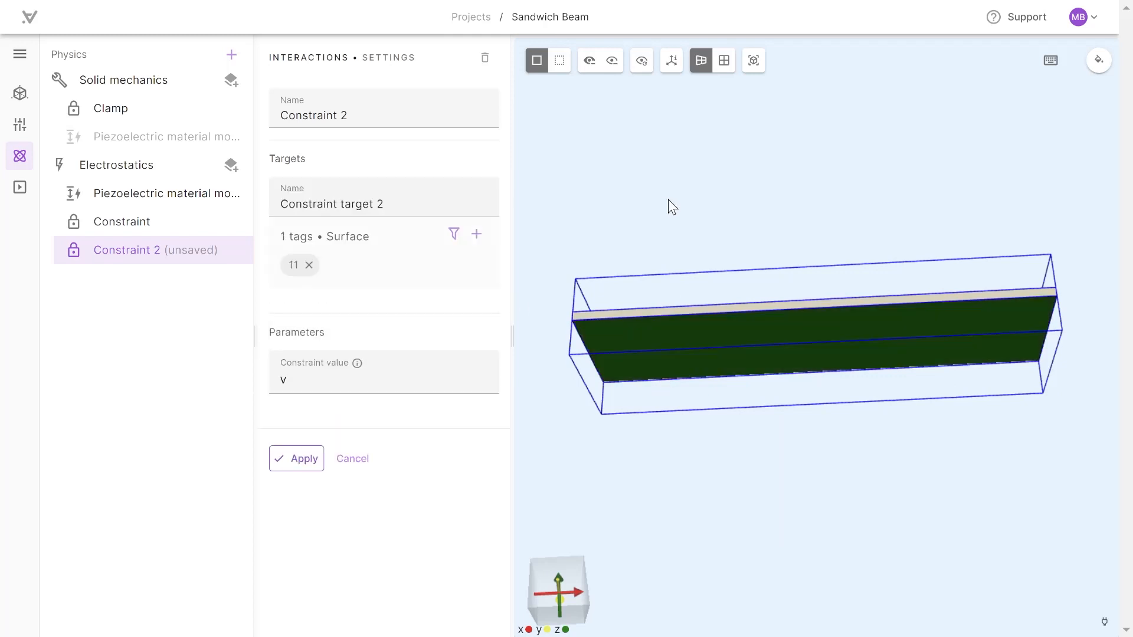
left_click(318, 449)
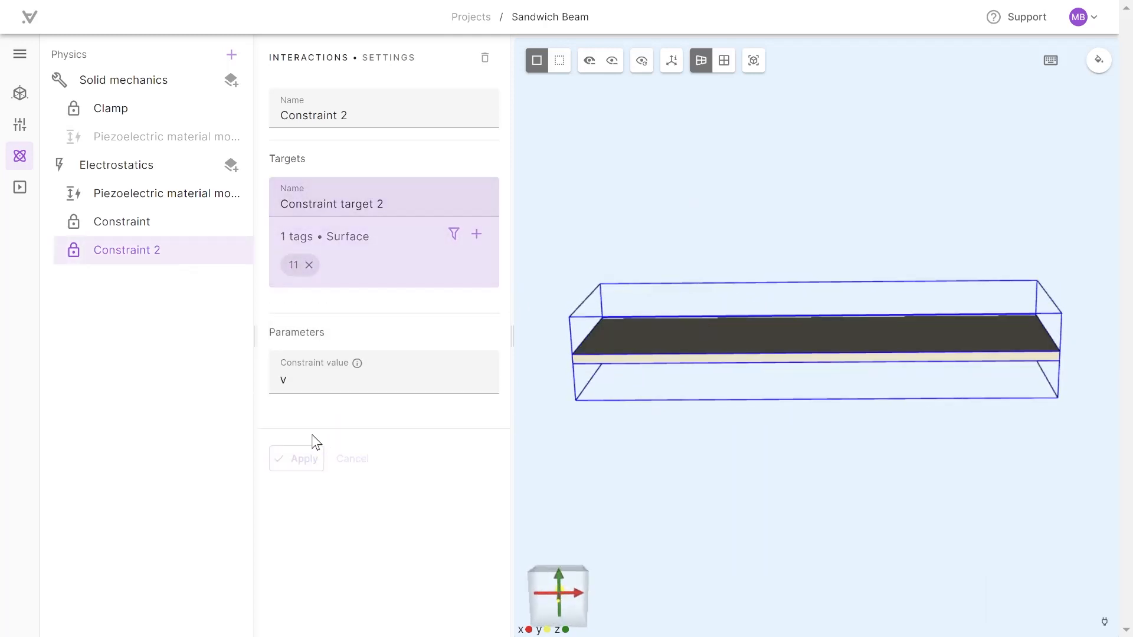
Create a new simulation and show the hidden aluminium layers again.
left_click(20, 187)
left_click(231, 56)
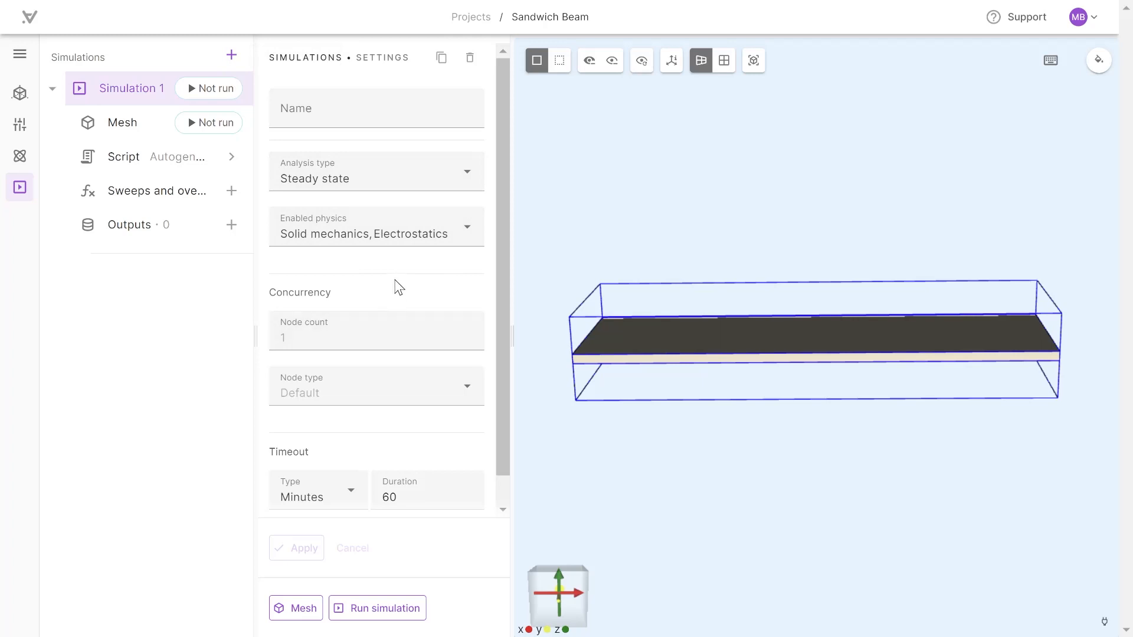
scroll(400, 287, "down", 1)
left_click(641, 60)
scroll(364, 233, "up", 1)
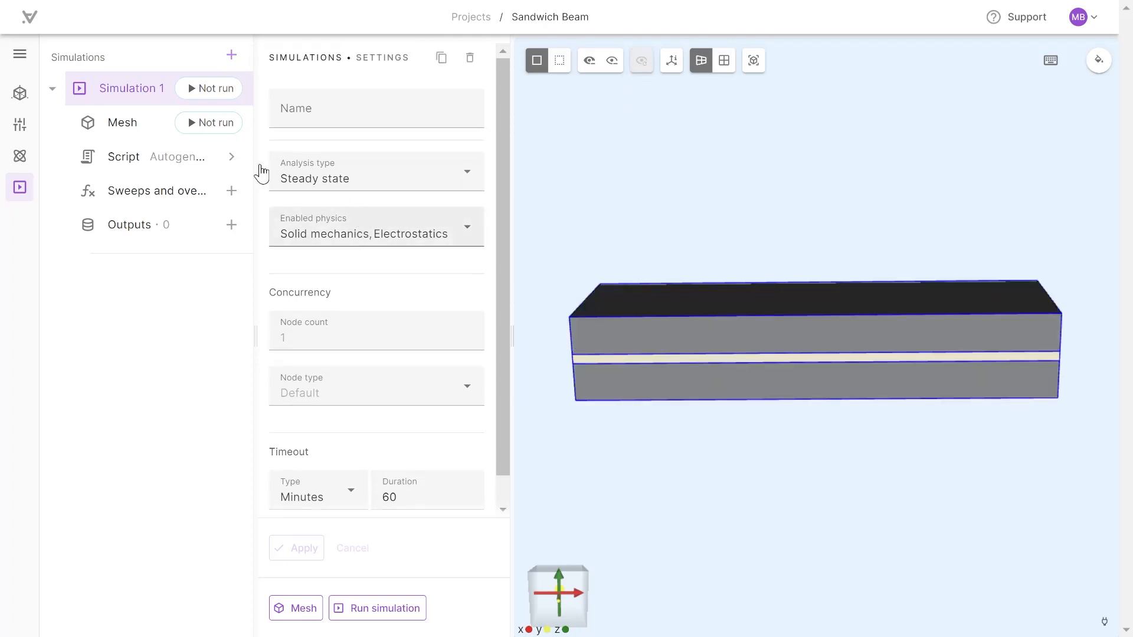
Set the simulation's mesh quality to Fine, apply it and start meshing.
left_click(112, 122)
left_click(413, 112)
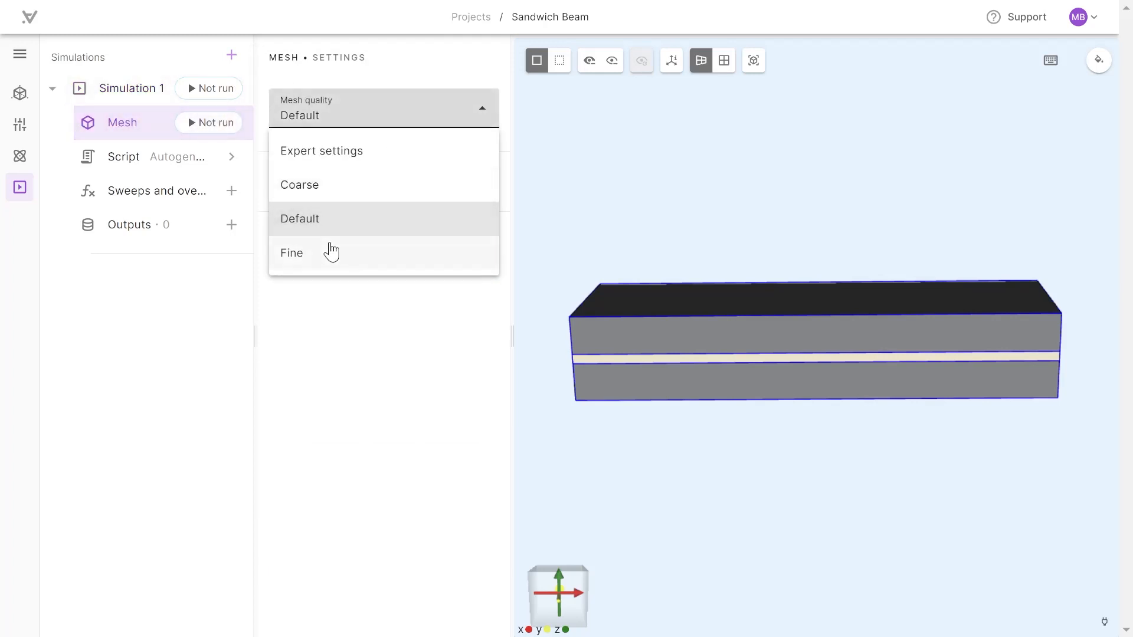
left_click(330, 252)
left_click(302, 182)
left_click(314, 244)
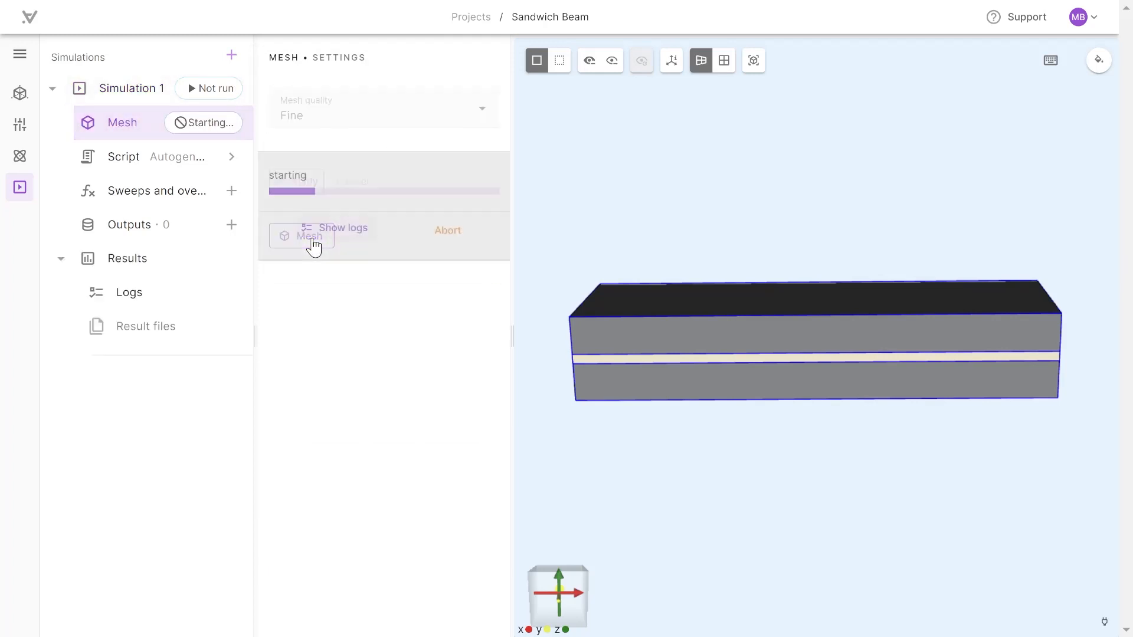
Add a Displacement field output for the whole geometry and an Electric potential field output restricted to the PZT volume.
left_click(231, 226)
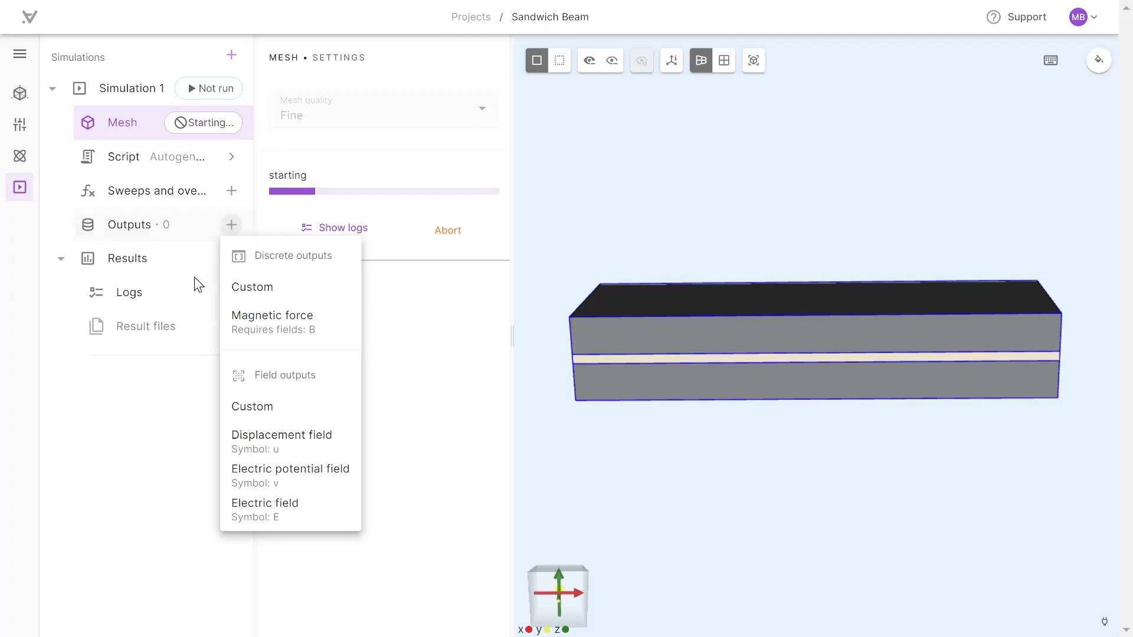
left_click(273, 439)
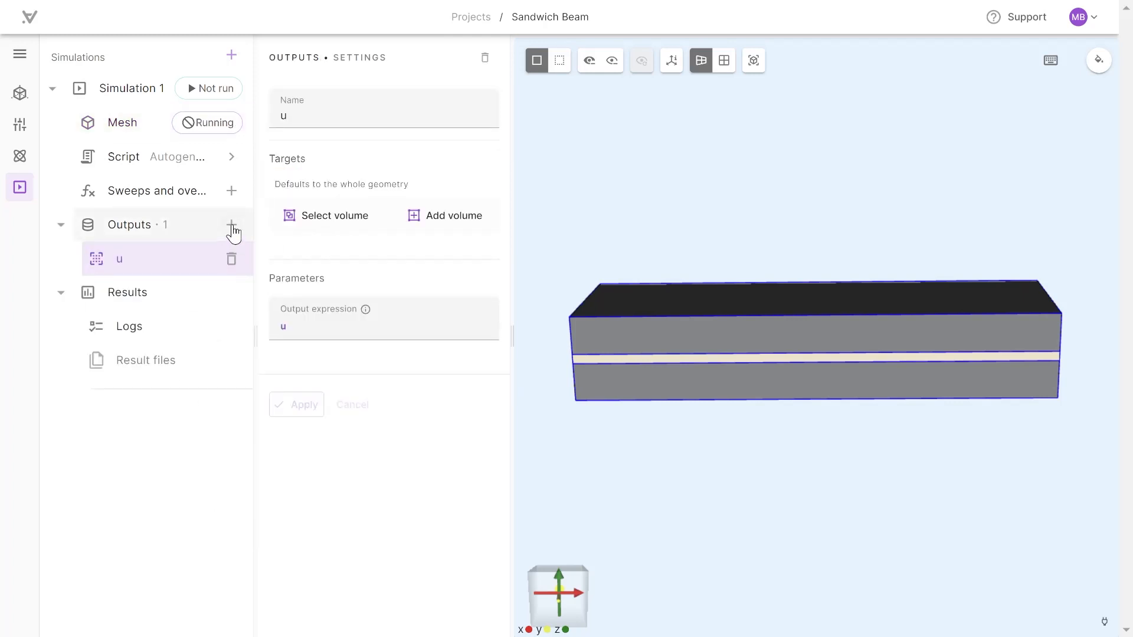
left_click(232, 225)
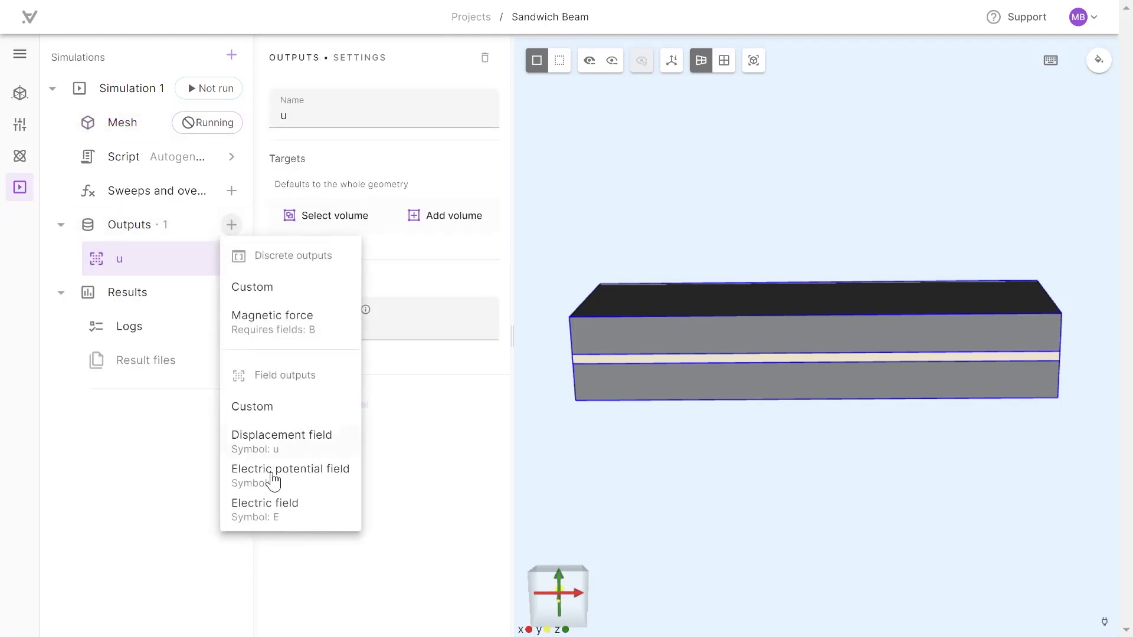
left_click(278, 475)
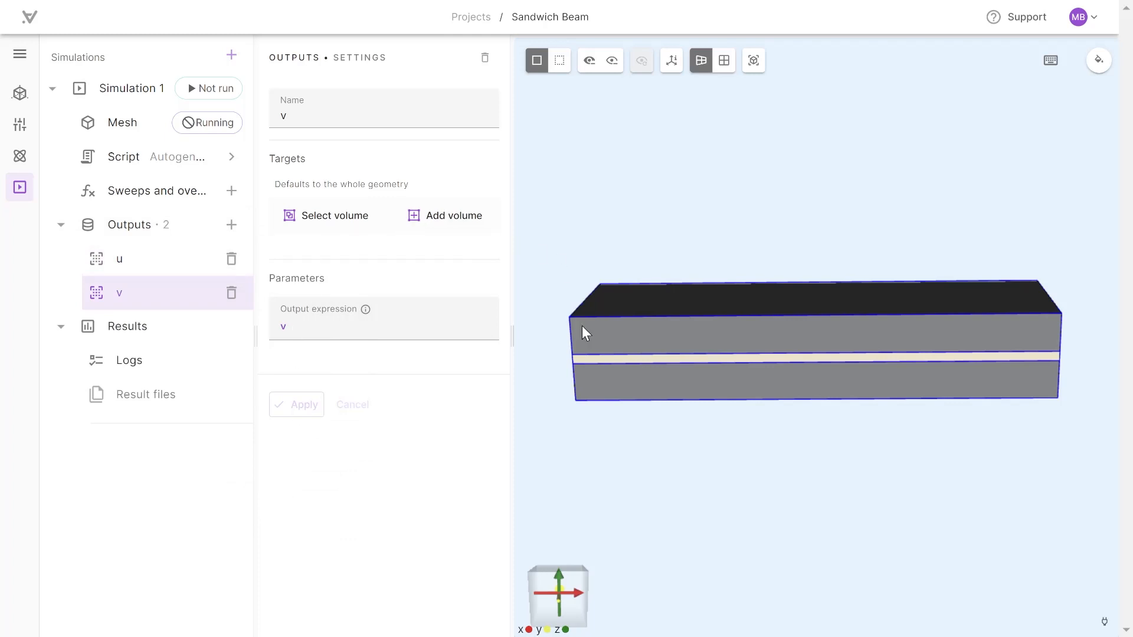
left_click(328, 216)
left_click(329, 294)
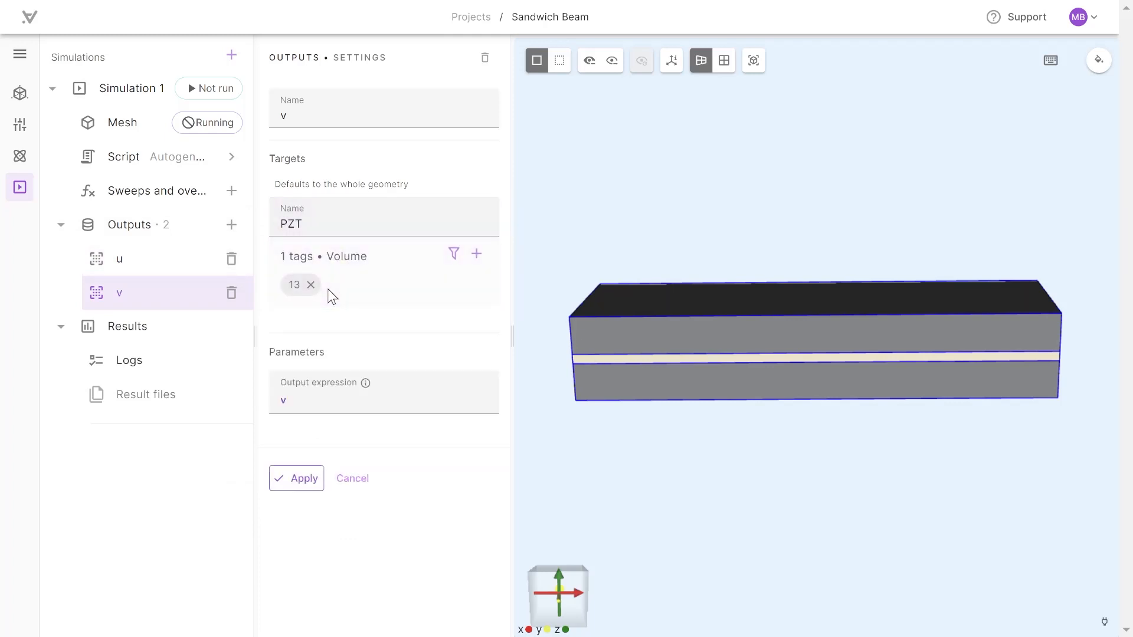
left_click(292, 483)
Add a custom field output named u_z with the expression compz(u) for the whole geometry and apply it.
left_click(231, 225)
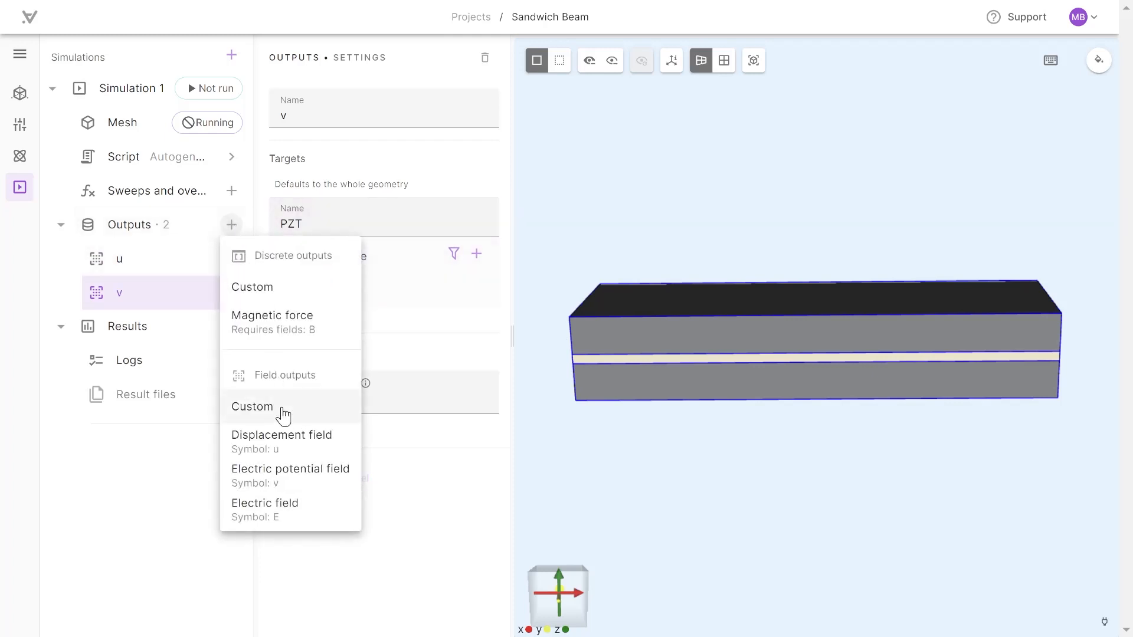
left_click(284, 413)
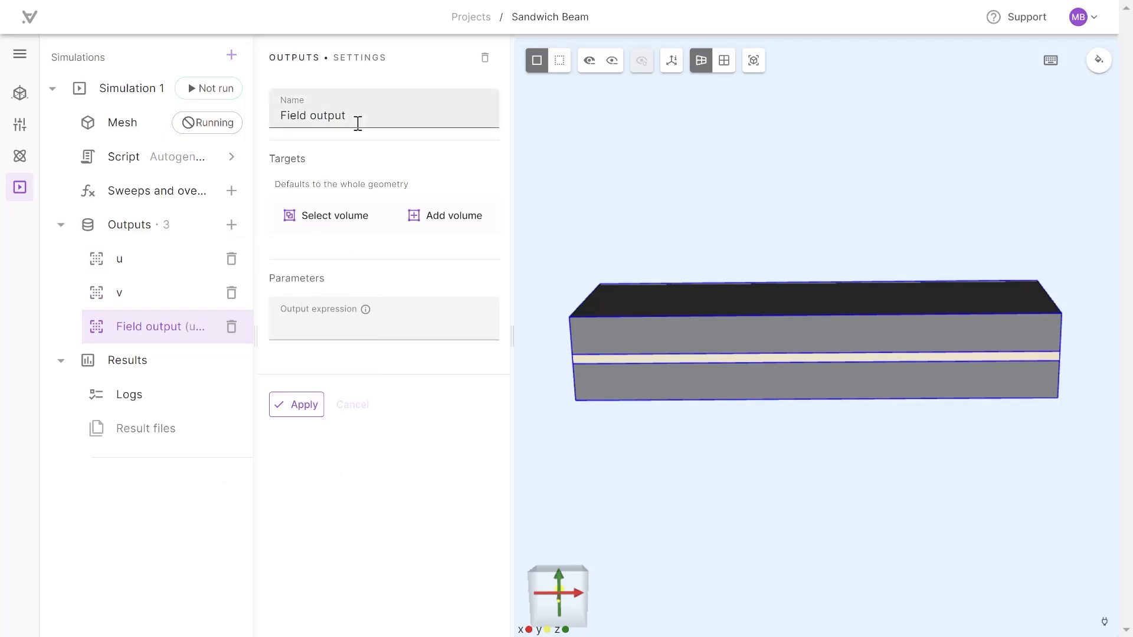
triple_click(358, 123)
type("u_z")
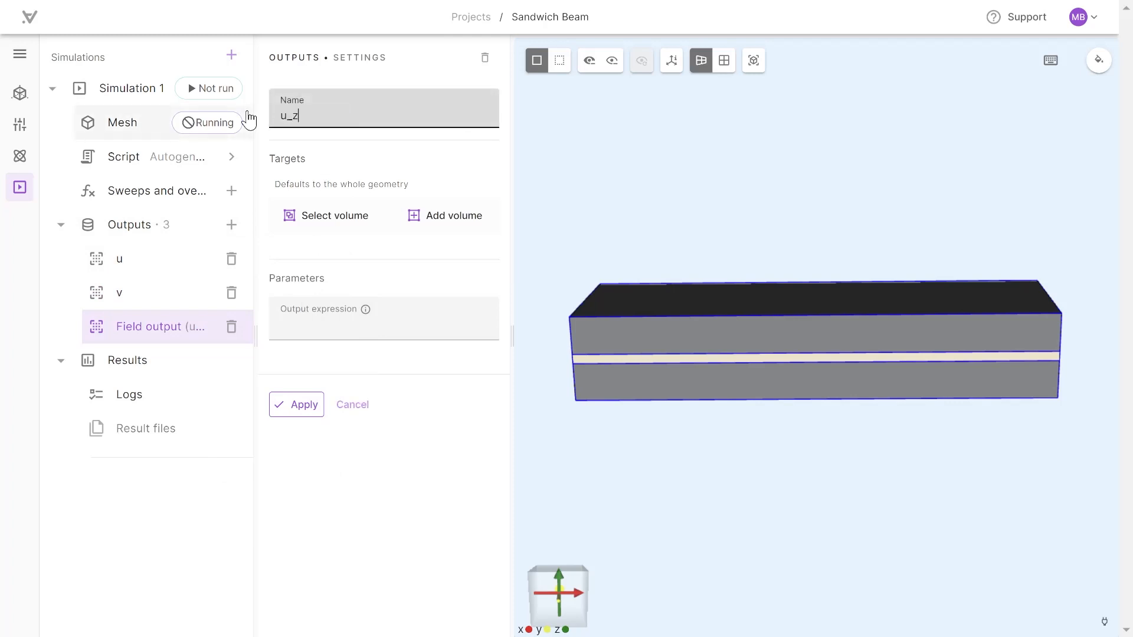
key("Tab")
key("Tab")
key("Tab")
type("comp")
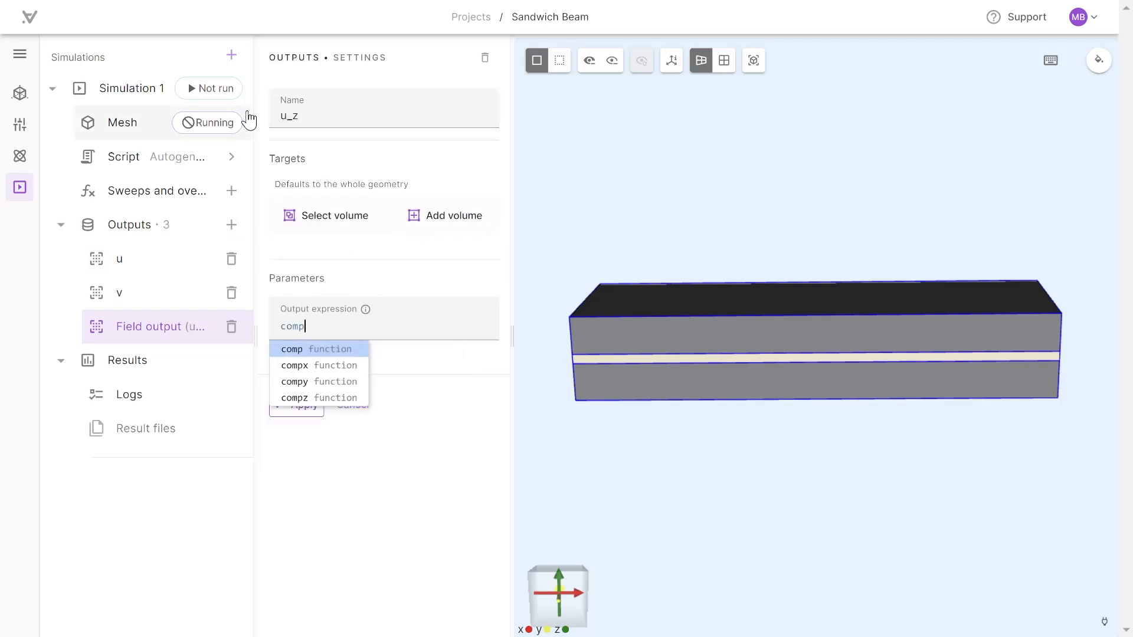
type("z(u")
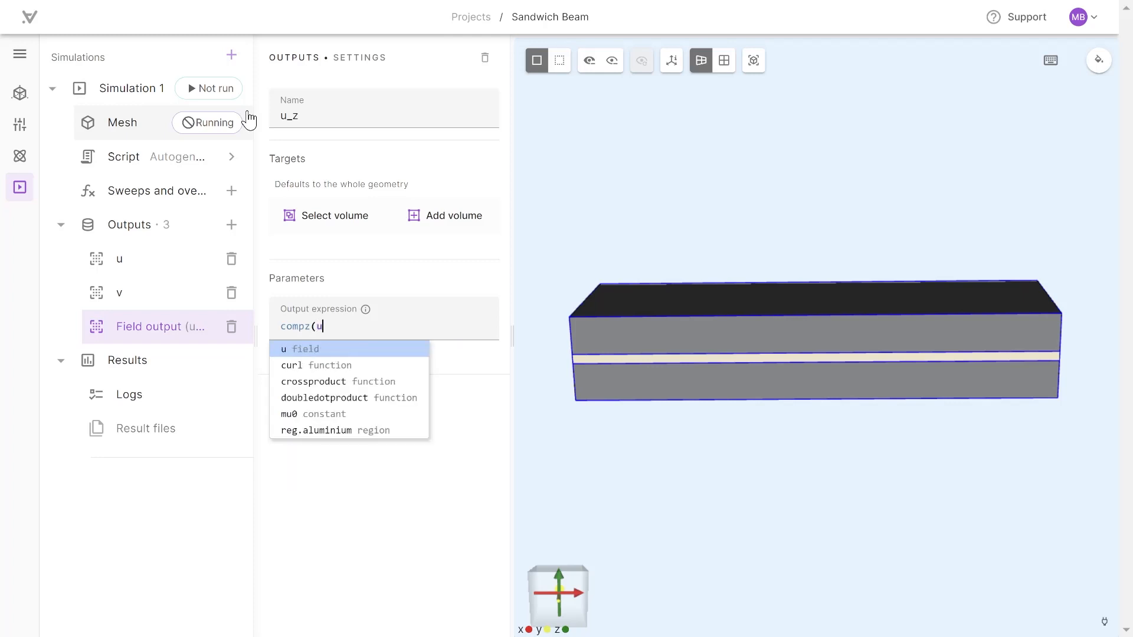
type(")")
left_click(377, 596)
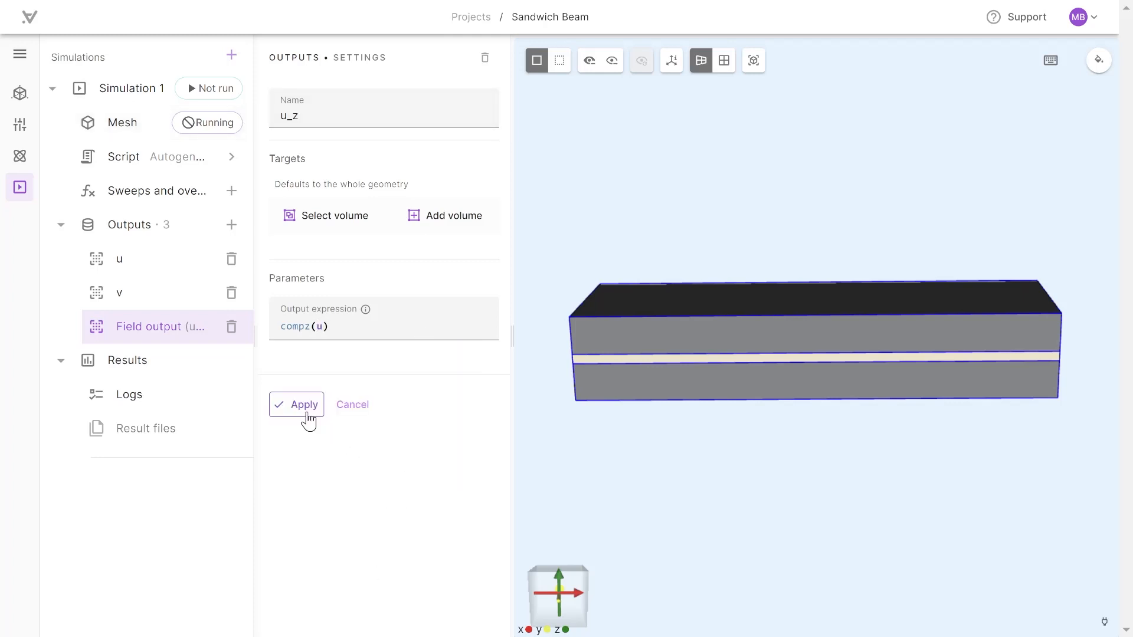
left_click(305, 407)
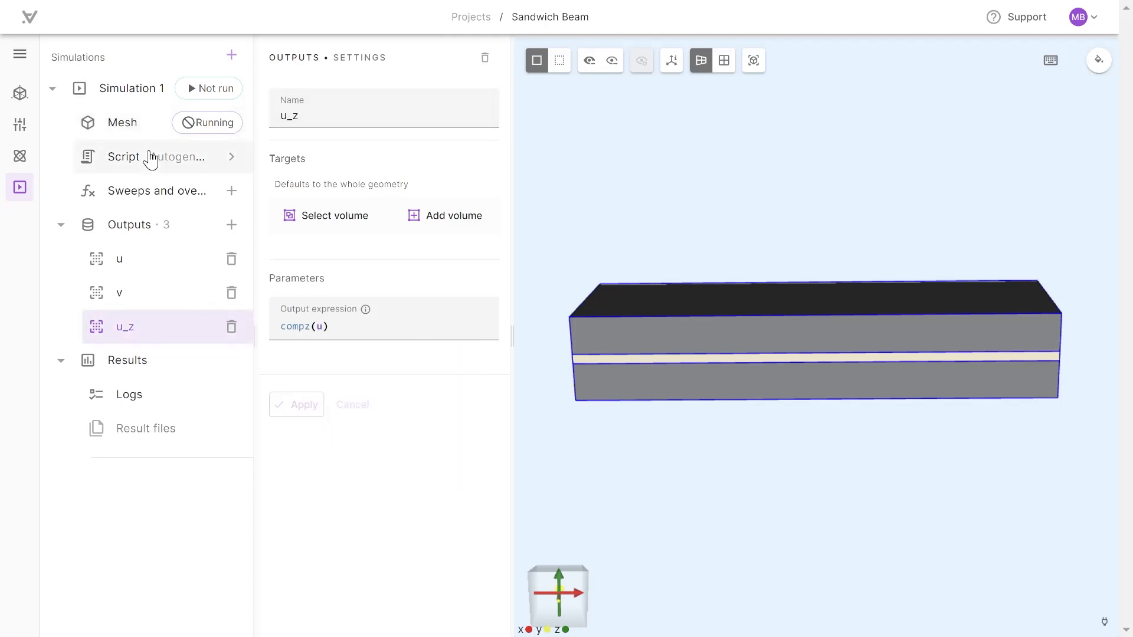
Review the simulation's autogenerated script and enable scripting mode for it.
left_click(151, 159)
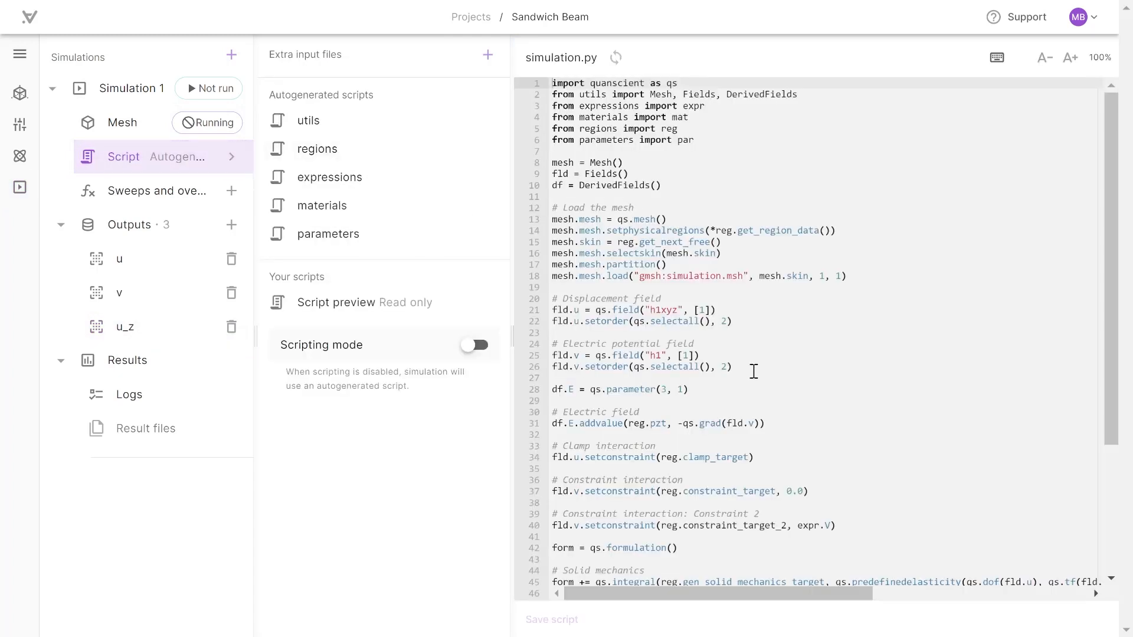
scroll(751, 378, "down", 5)
scroll(751, 433, "up", 5)
left_click(477, 346)
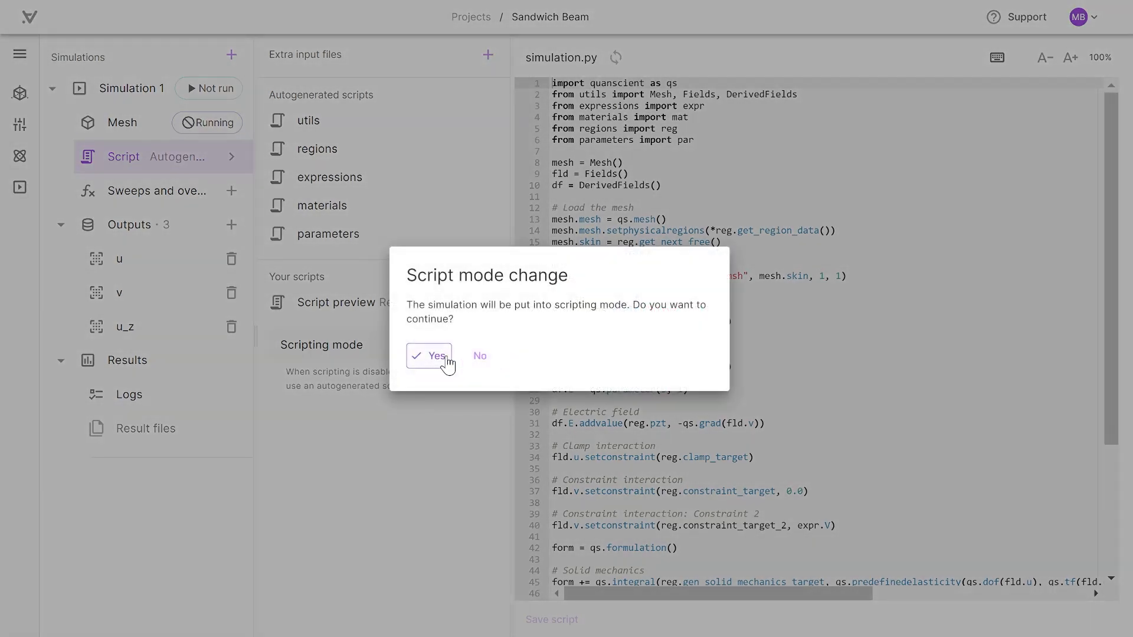
left_click(437, 356)
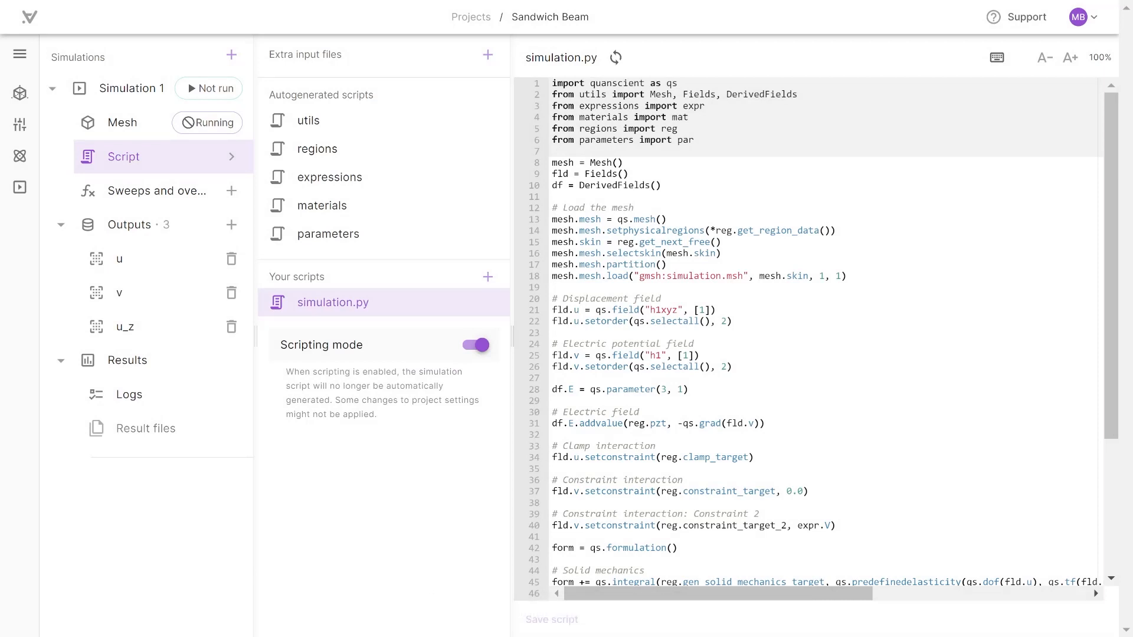
Below the mesh-loading block, add code that rotates the PZT's C, H and epsilon by (0,-90,0) and assigns them to reg.pzt.
left_click(897, 277)
type("C = mat.pzt.C() C.rotate(0,-90,0,'KT','R') par.C().setvalue(reg.pzt,C)  H = mat.pzt.H() H.rotate(0,-90,0,'K','KT') par.H().setvalue(reg.pzt,H)  eps = mat.pzt.epsilon() eps.rotate(0,-90,0) par.epsilon().setvalue(reg.pzt,eps)")
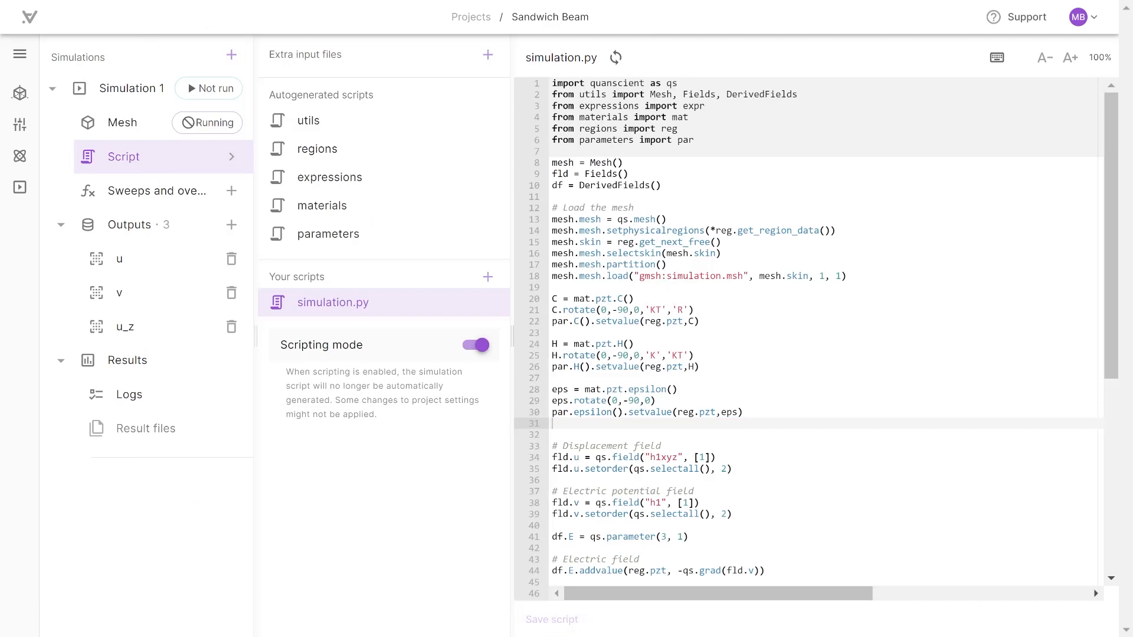
Append code sampling z-deflection along qs.linspace(-0.05,0.05,101) at z = -0.009 and writing Deflection.csv and Position.csv on rank 0, and save the script.
scroll(860, 378, "down", 5)
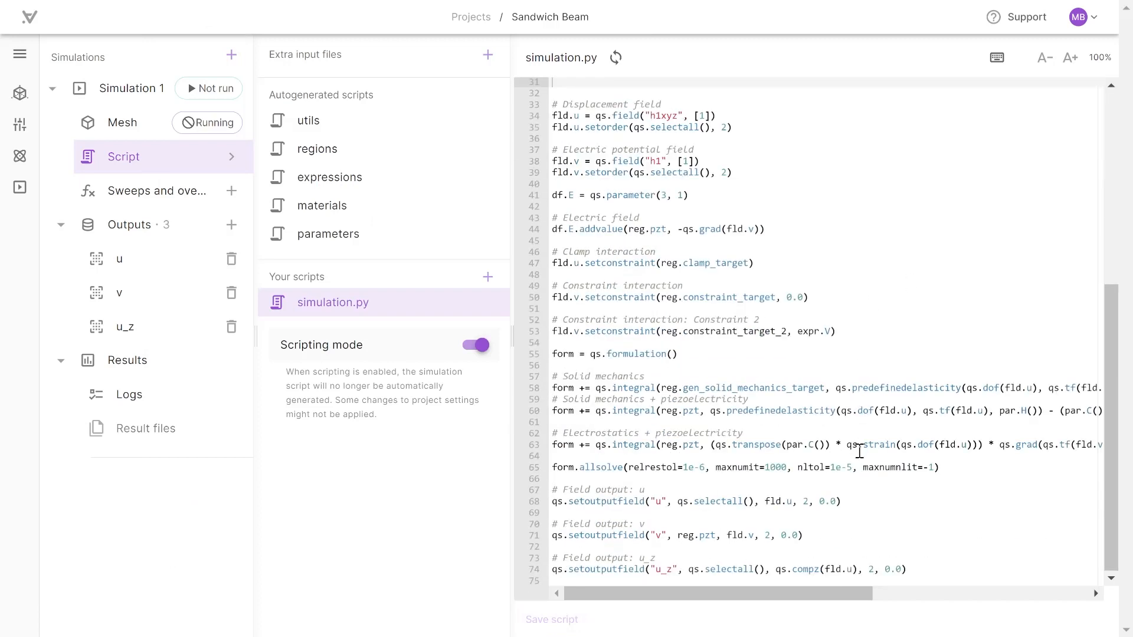
left_click(935, 568)
key("Return")
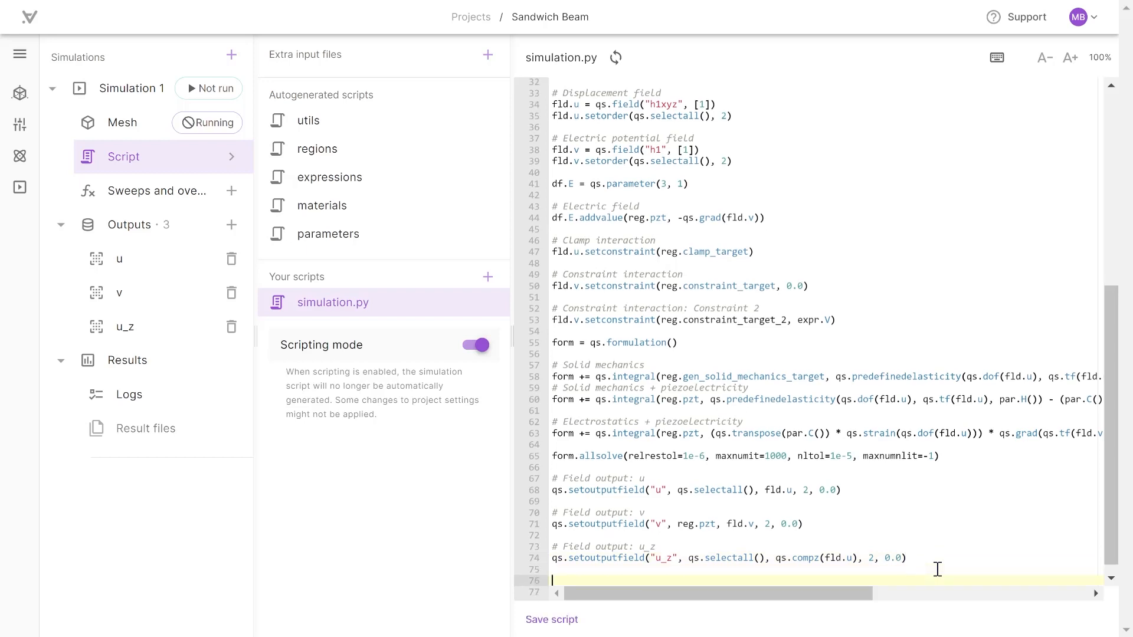
type("deflection = [] position = []  loc = qs.linspace(-0.05,0.05,101)  for i in loc:     position.append(i+0.1)     deflection.append(qs.compz(fld.u).allinterpolate(qs.selectall(), [i,0,-0.009])[0])  if qs.getrank()==0:     qs.writevector(\"Deflection.csv\", deflection)     qs.writevector(\"Position.csv\", position)")
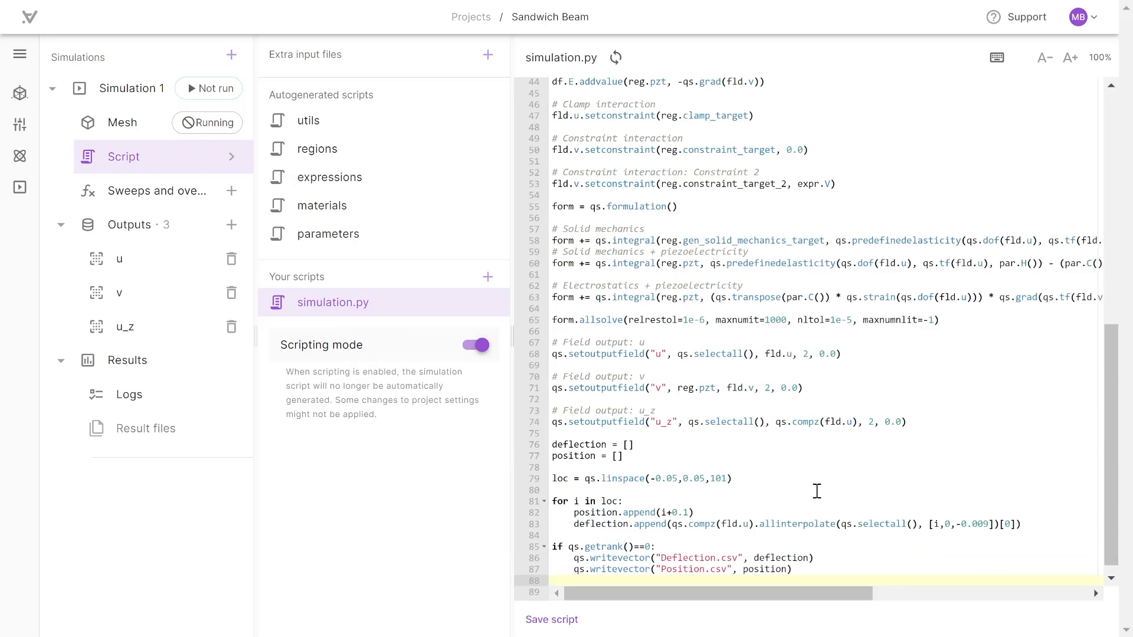
left_click(568, 620)
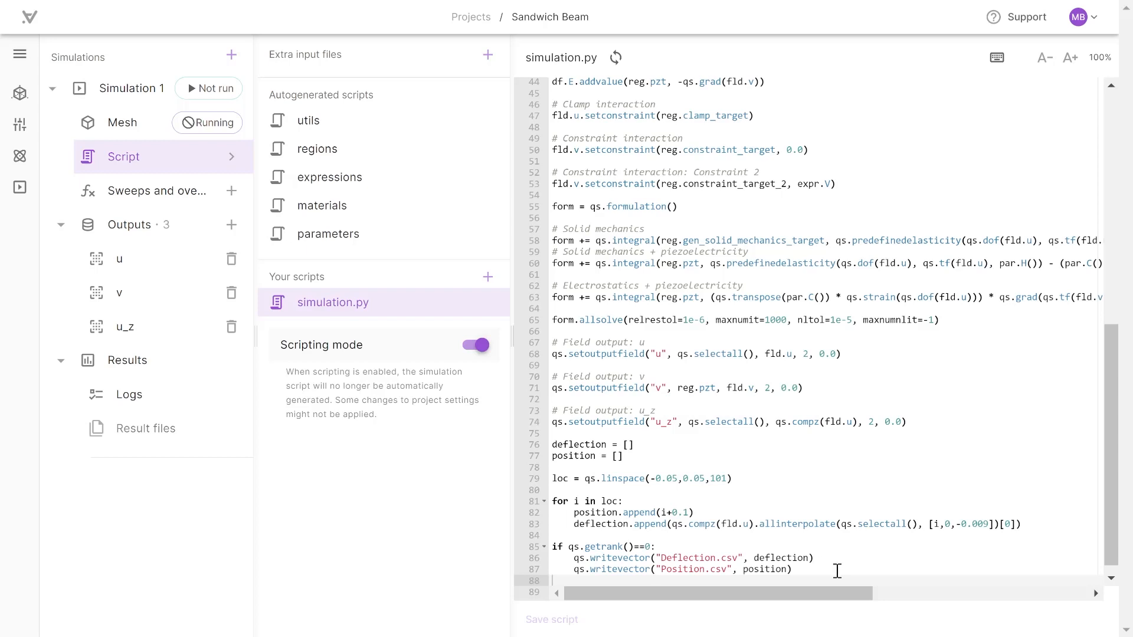
Add an unindented qs.printonrank line reporting "Deflection at [100, 0, 0] mm is " with compz(fld.u) interpolated at [0.05,0,0], and save the script.
left_click(837, 569)
key("Return")
key("Return")
type("qs.printonrank(0, \"Deflection at [100, 0, 0] mm is \" + str(qs.compz(fld.u).allinterpolate(qs.selectall(), [0.1,0,-0.009])[0]))")
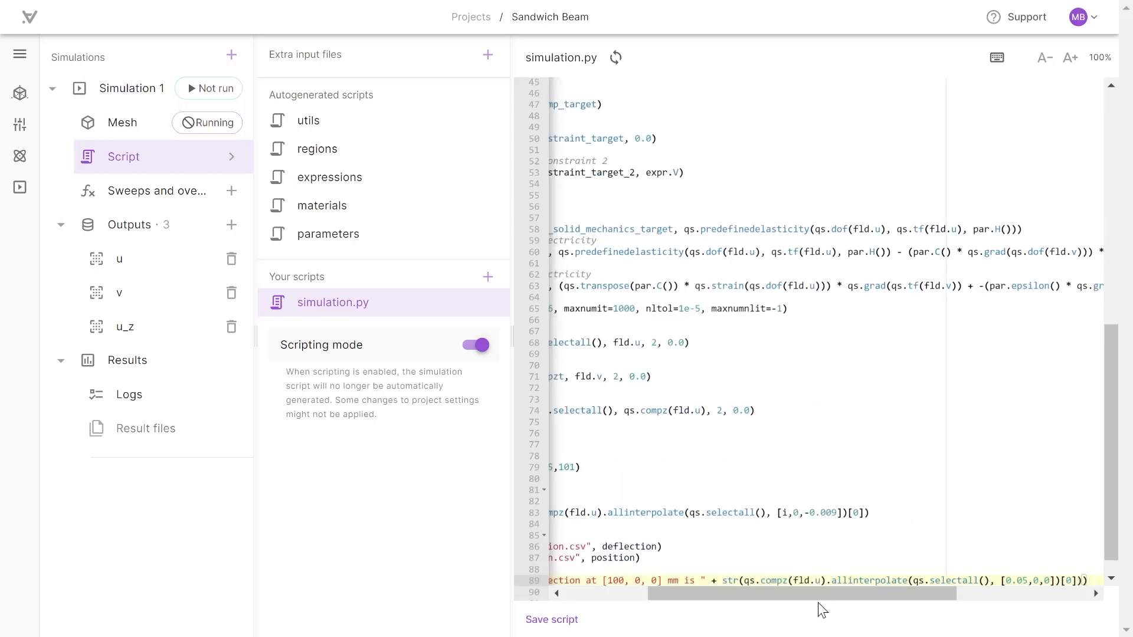
left_click_drag(823, 594, 679, 605)
left_click(575, 580)
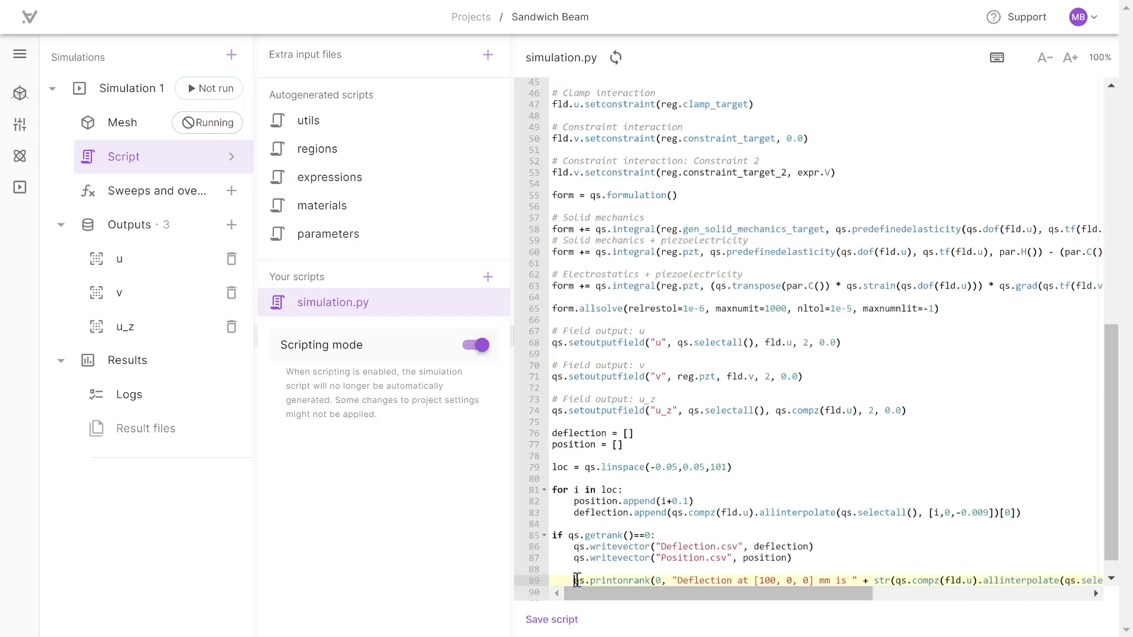
key("BackSpace")
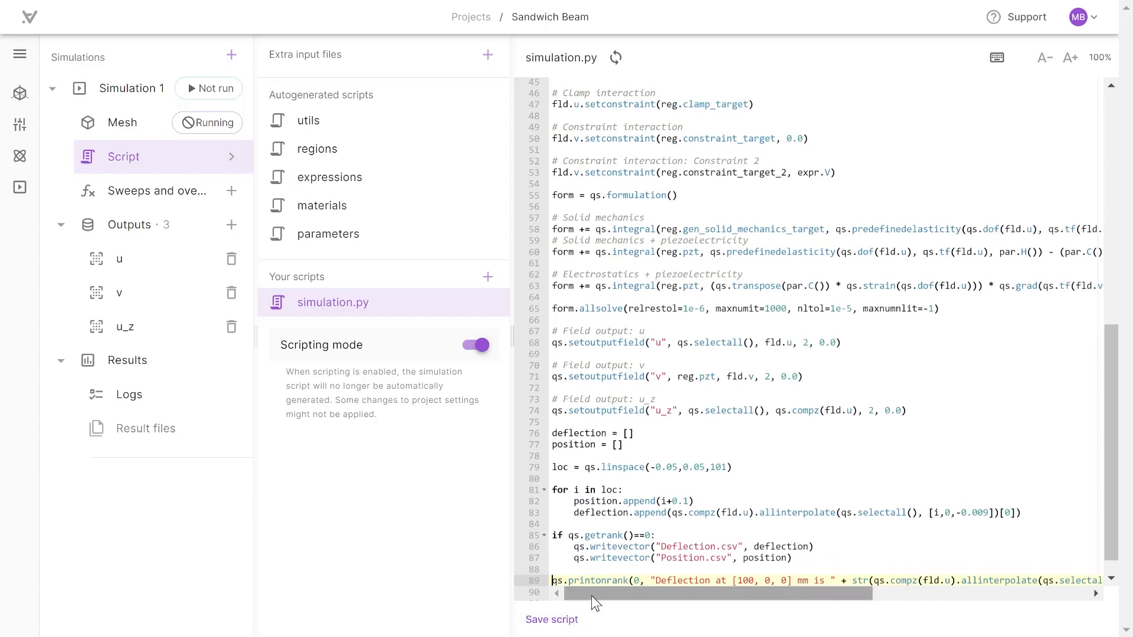
left_click_drag(644, 594, 742, 605)
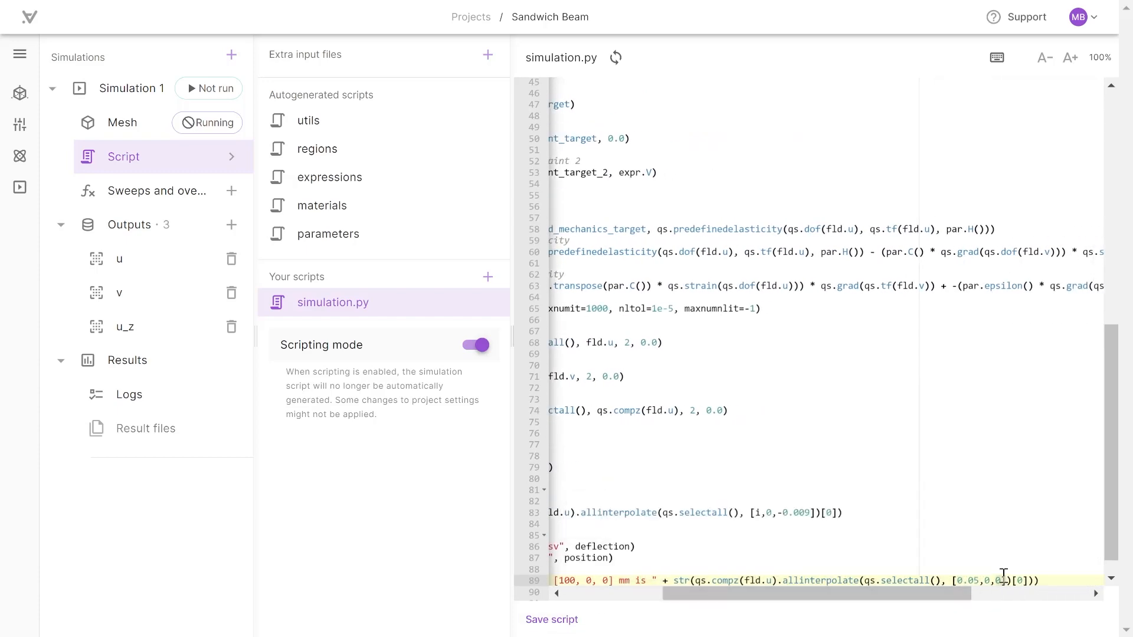
left_click_drag(928, 599, 708, 607)
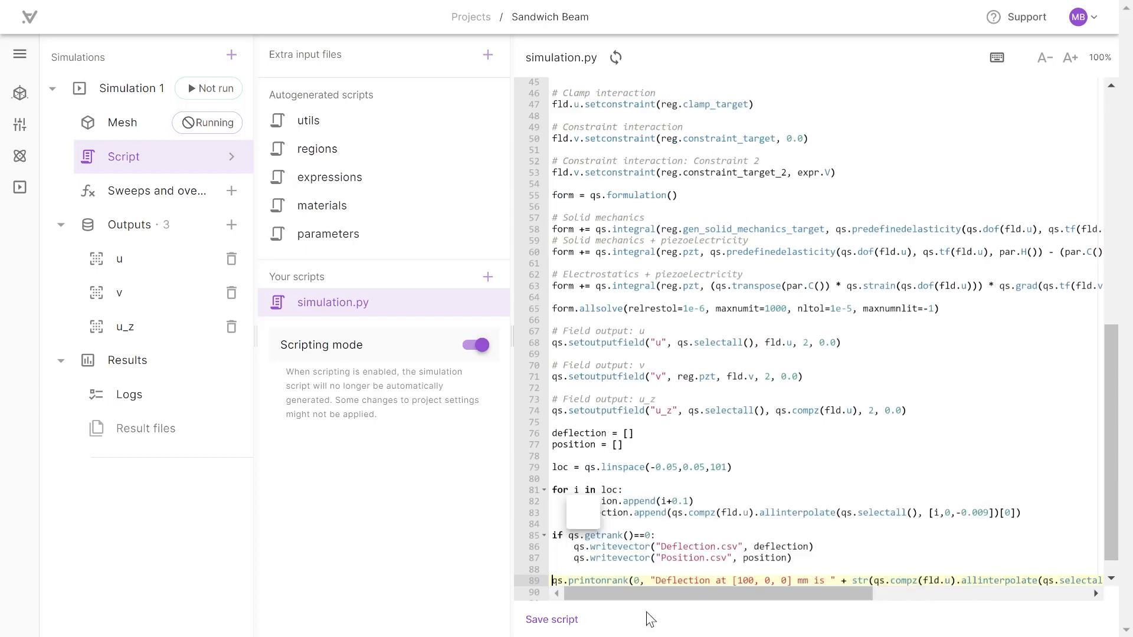
left_click(551, 618)
Add the timer line clk = qs.wallclock() between the DerivedFields definition and the mesh-loading block.
scroll(738, 443, "up", 10)
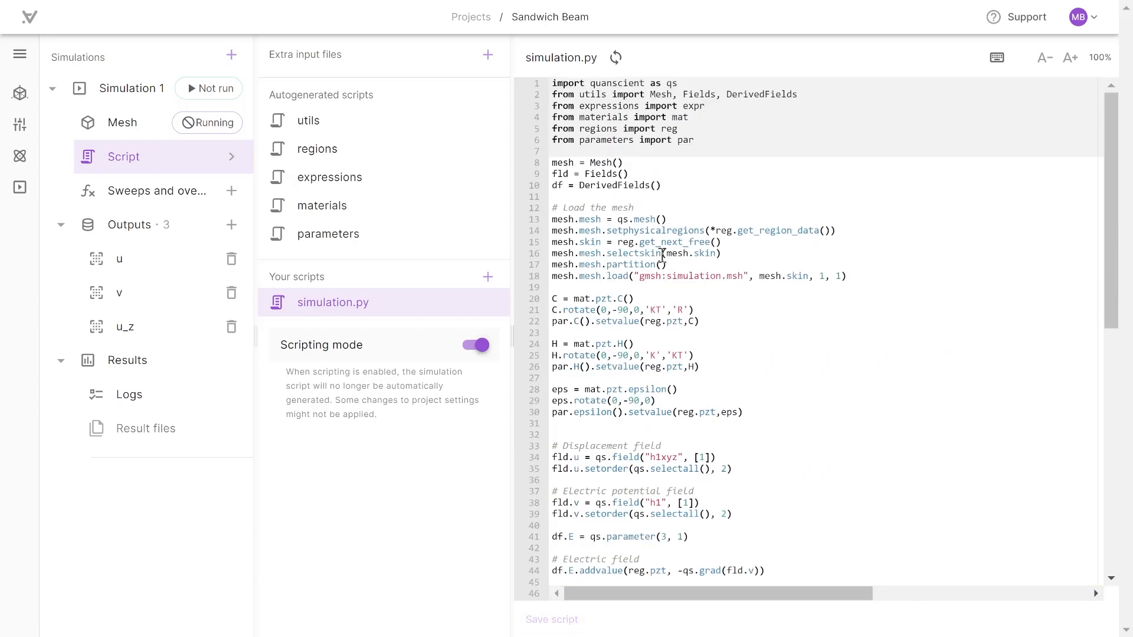
left_click(692, 191)
key("Return")
key("Return")
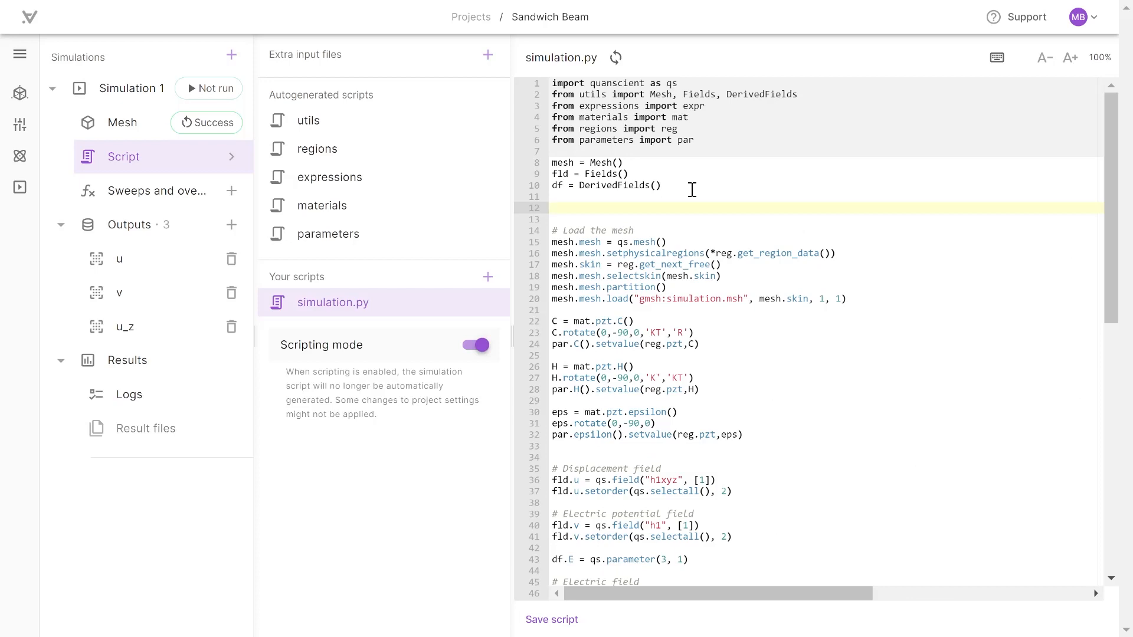
type("clk = qs.wallclok")
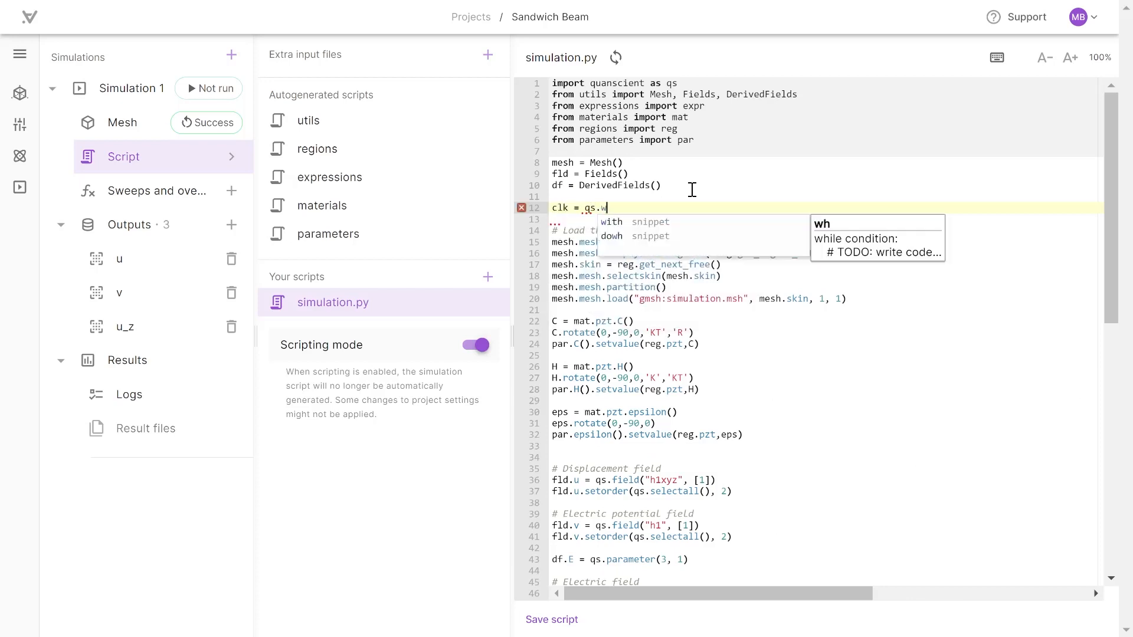
key("Tab")
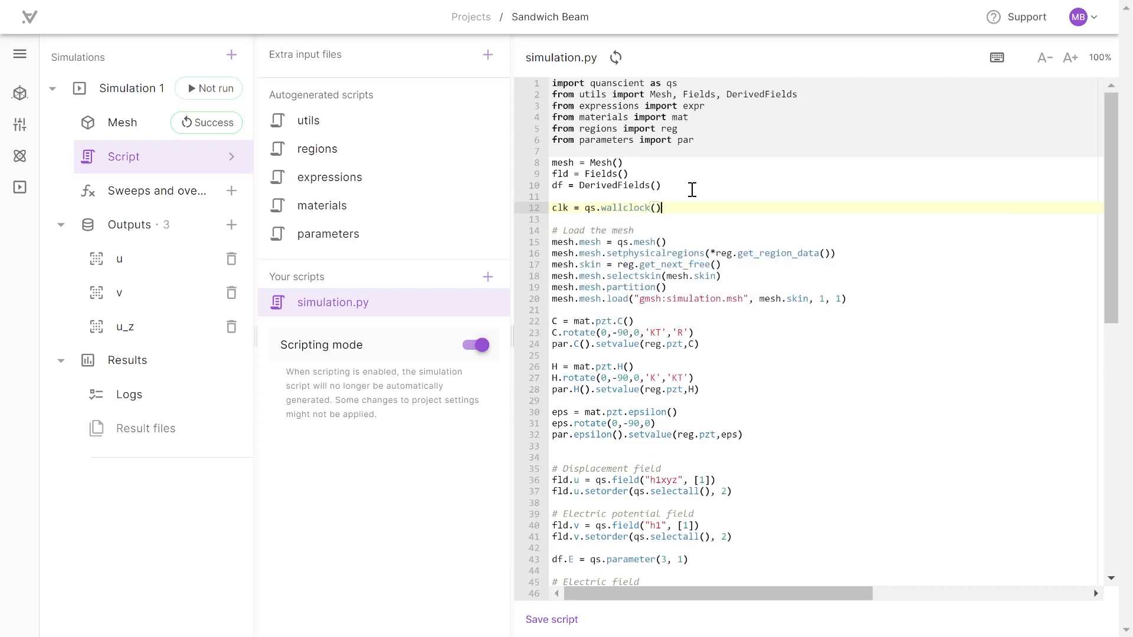
Append clk.print("Total computation time: ") at the end of the script and save it.
scroll(738, 421, "down", 10)
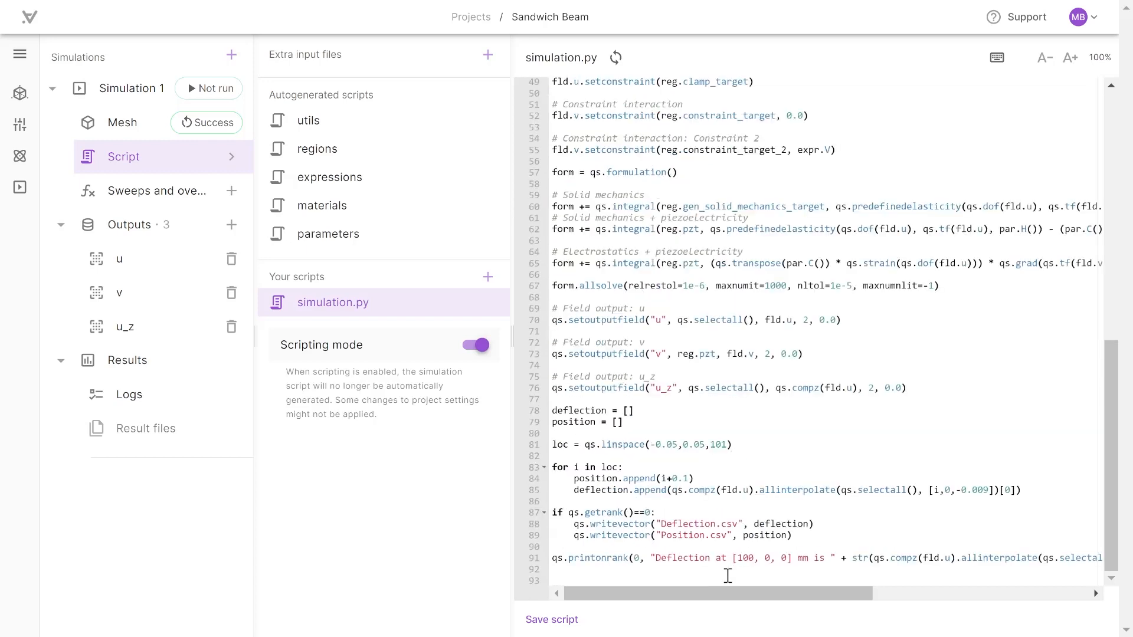
left_click(728, 577)
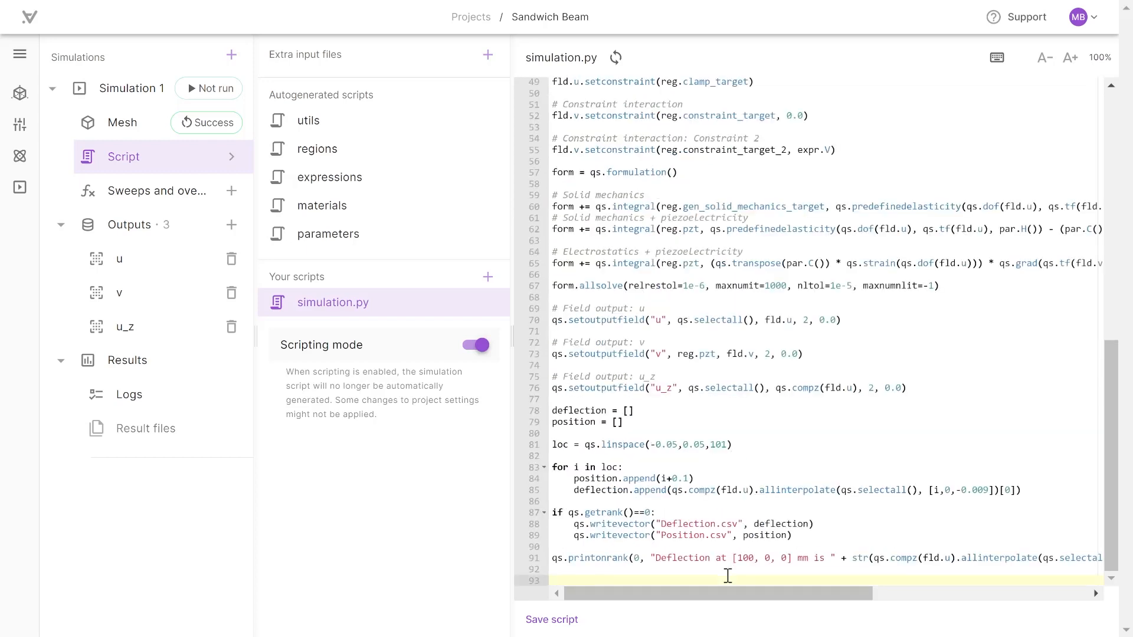
type("clk.print()")
type("\"Total computation time")
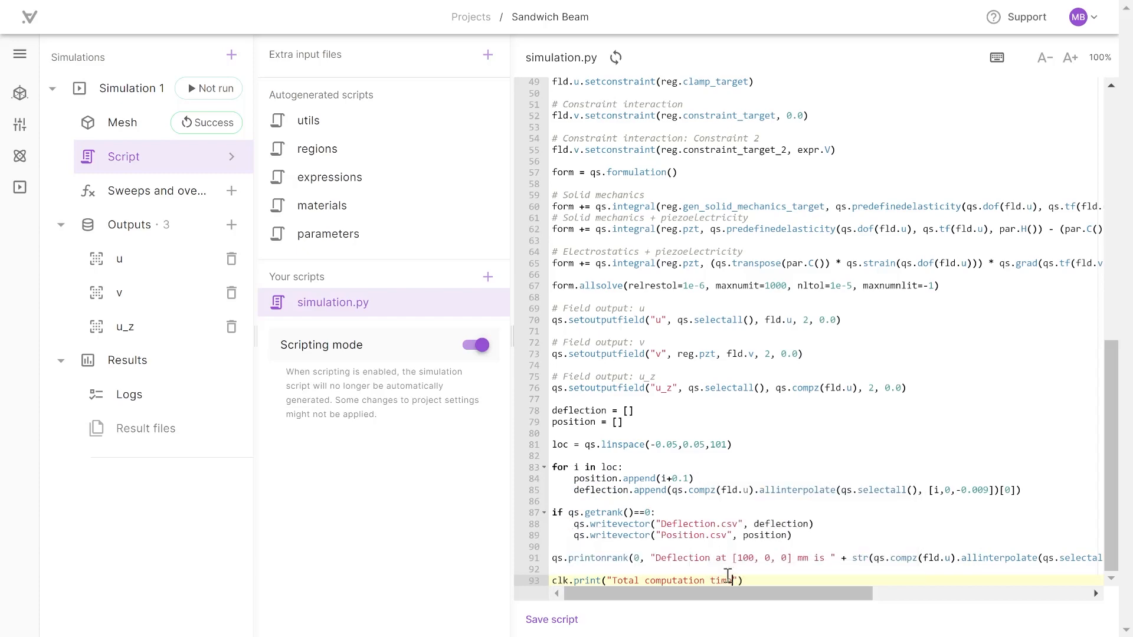
type(":")
left_click(554, 621)
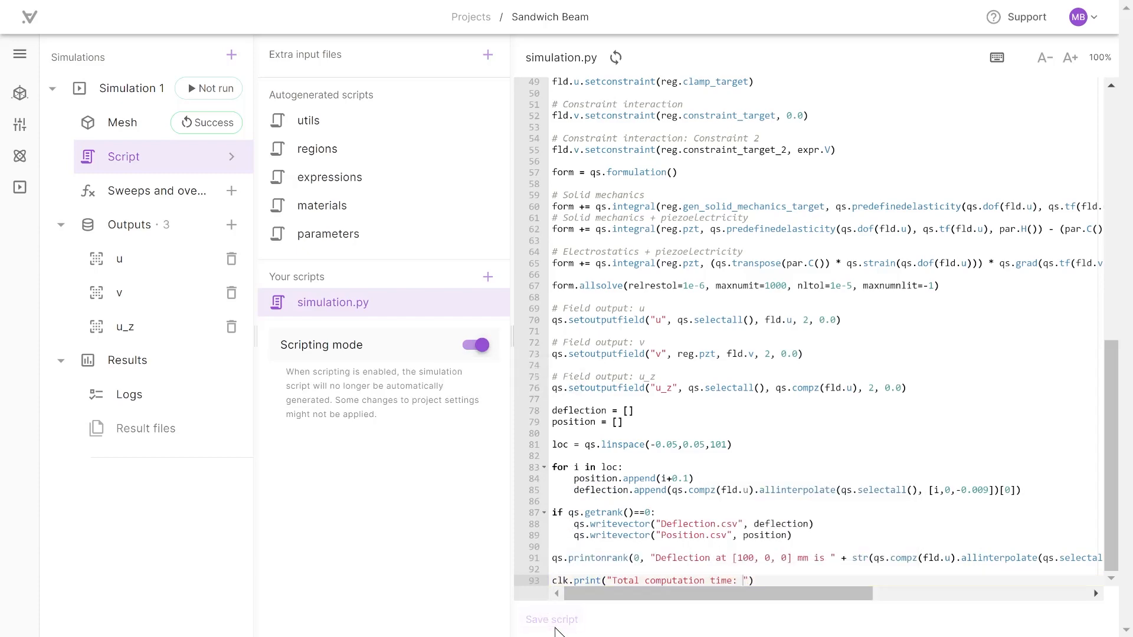
Show the preview of the simulation's finished mesh and inspect it on the beam.
scroll(800, 497, "up", 10)
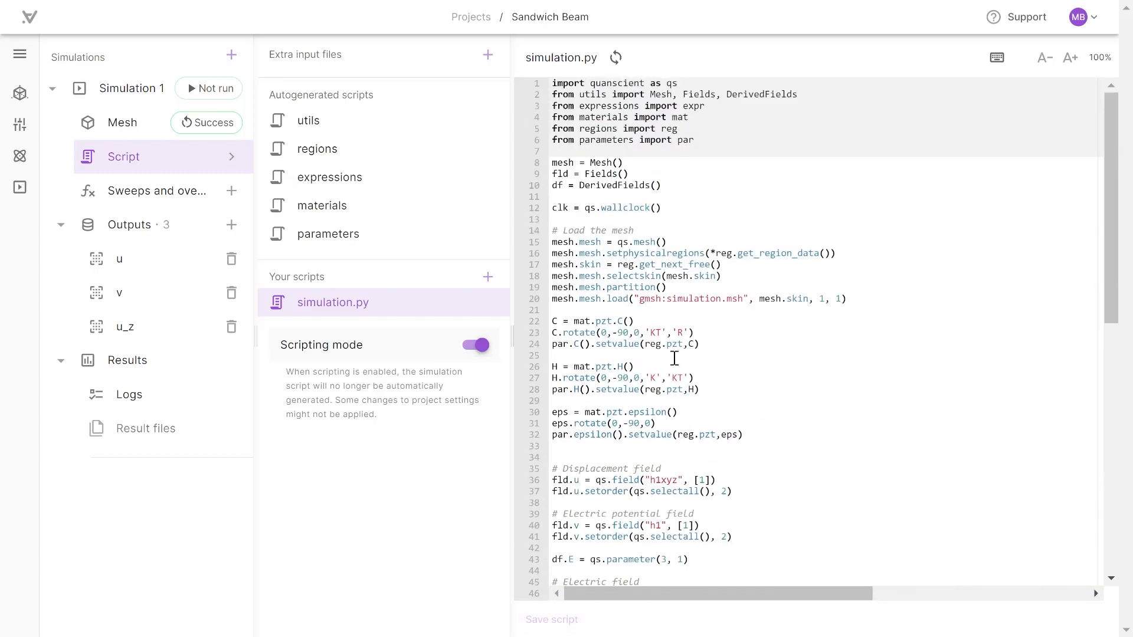
left_click(124, 125)
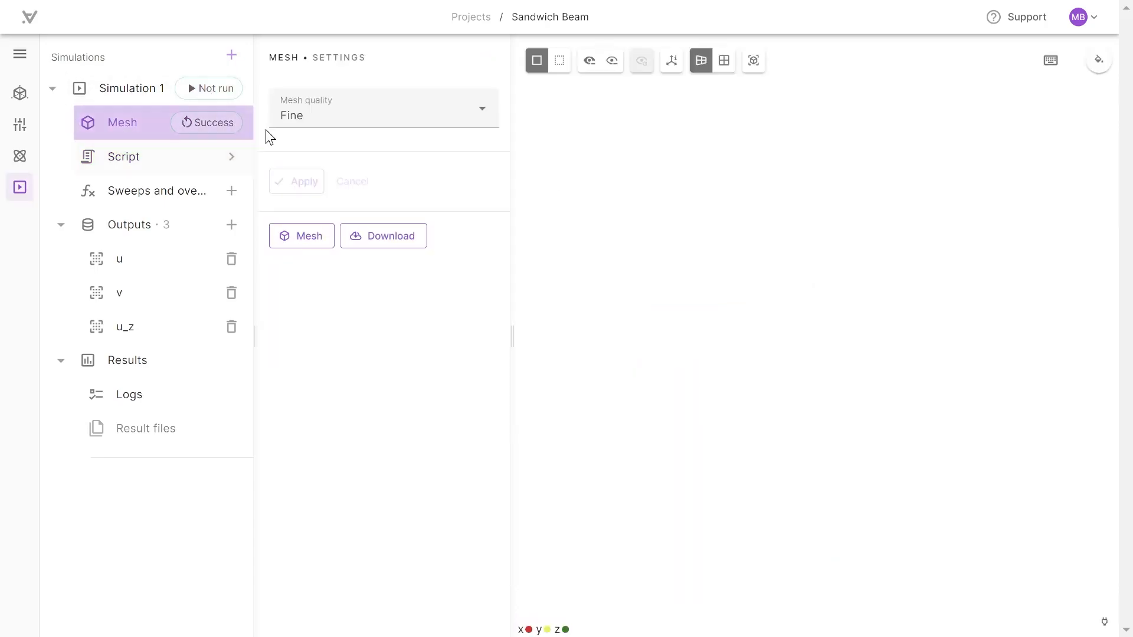
left_click(287, 217)
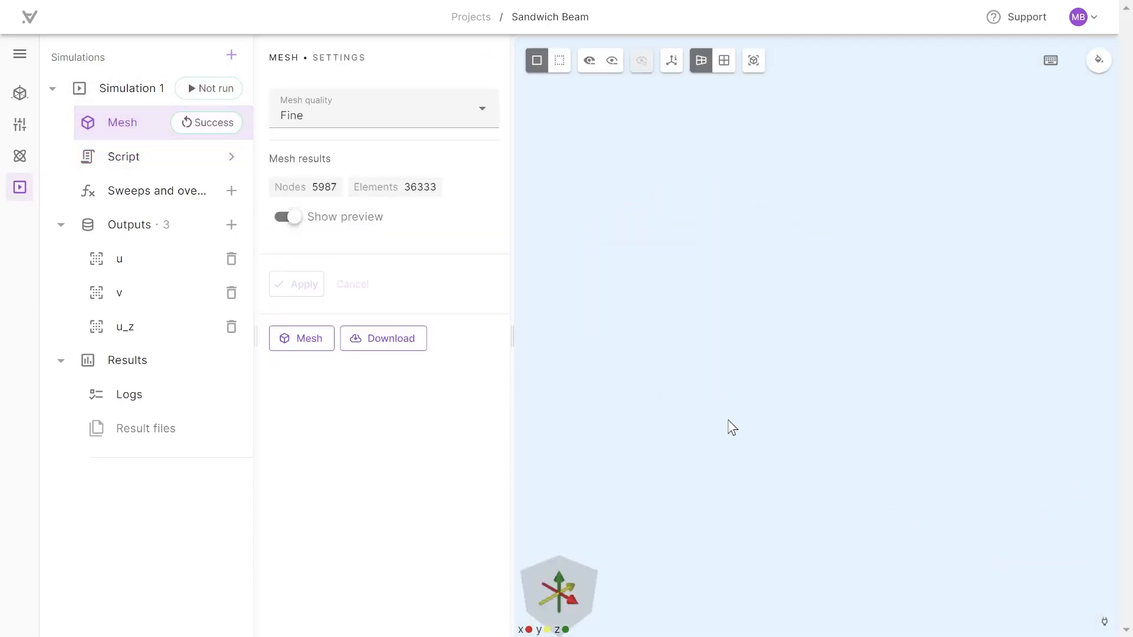
left_click_drag(728, 420, 961, 400)
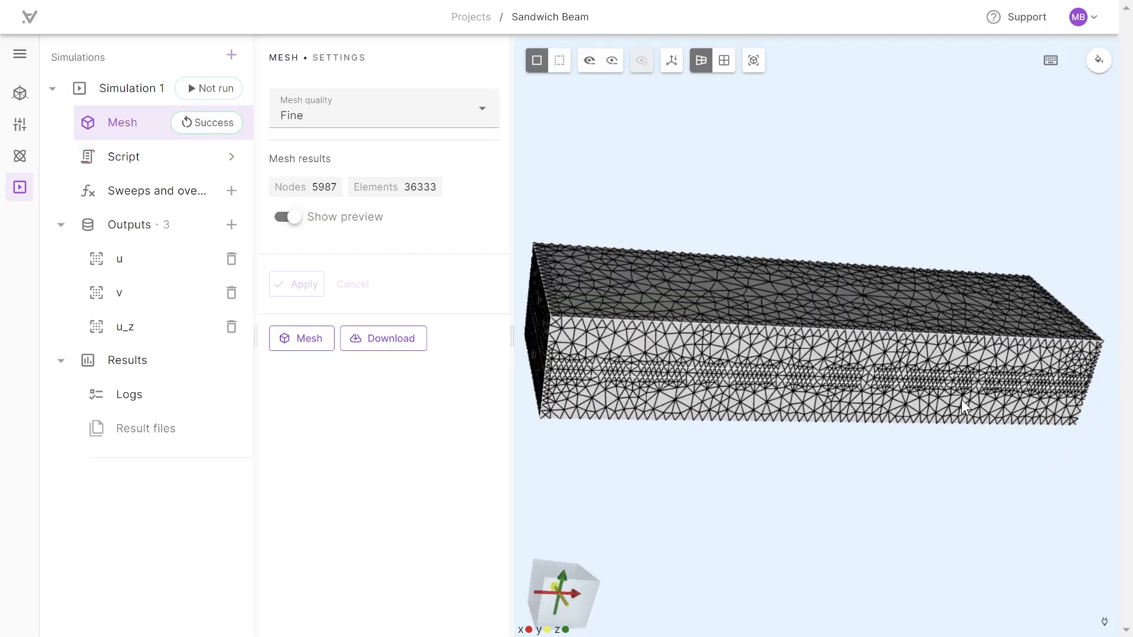
Run Simulation 1 and open its simulation log.
left_click(144, 92)
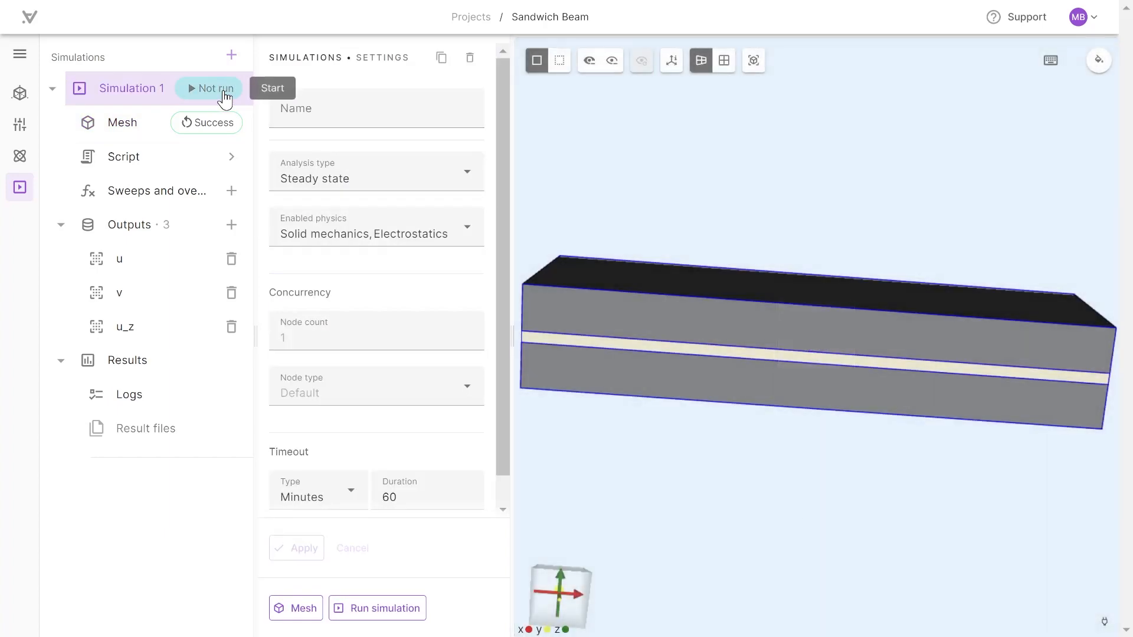
left_click(225, 93)
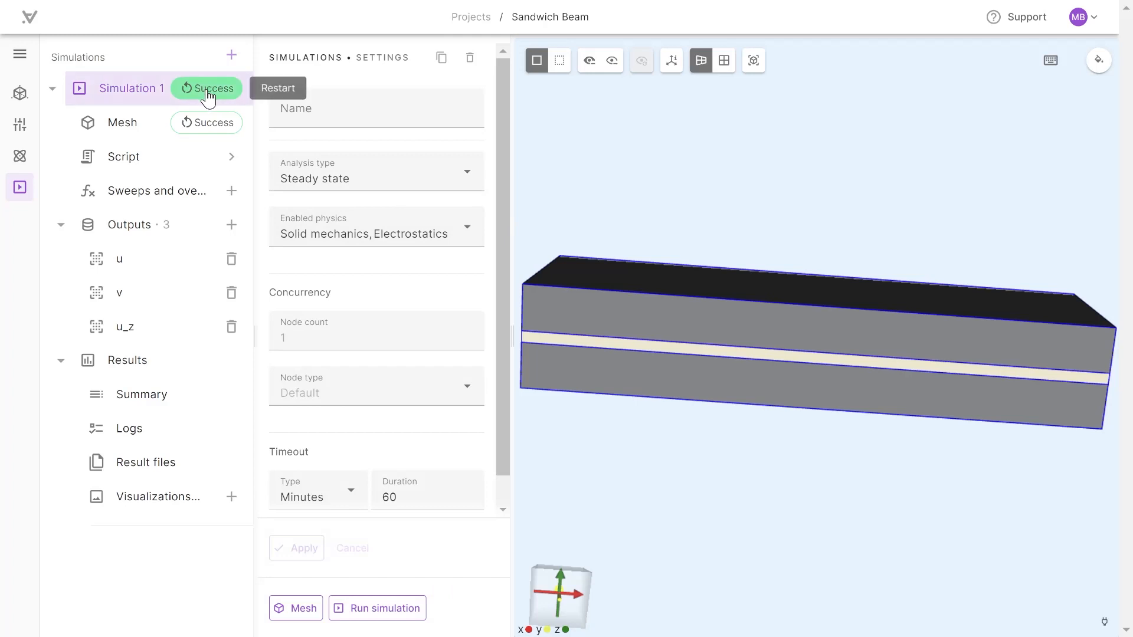
left_click(157, 441)
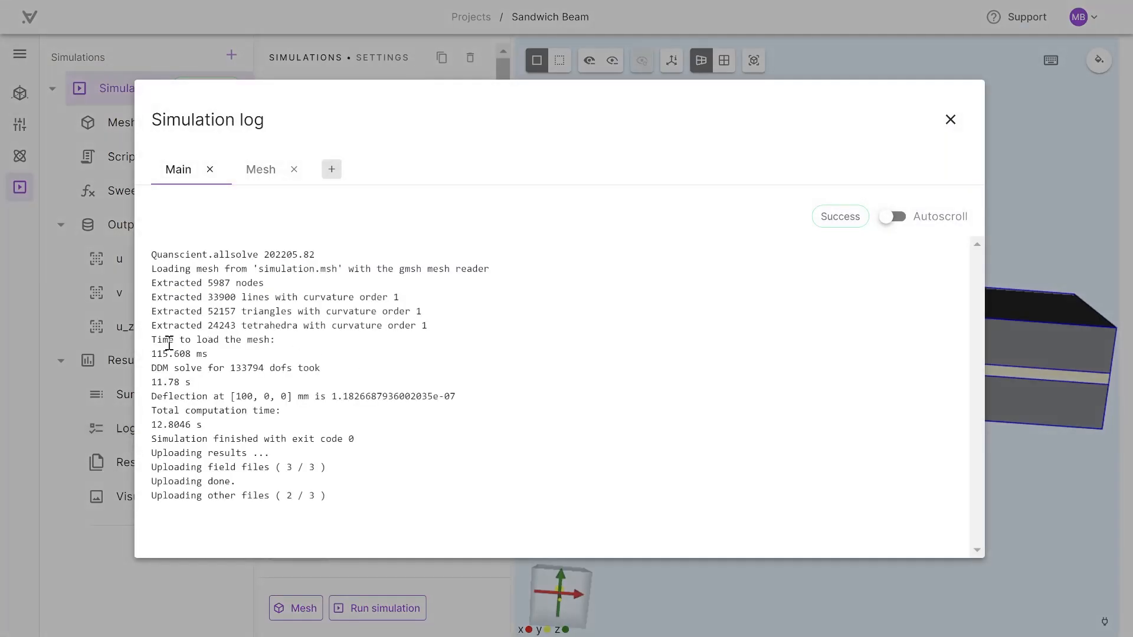
Review the total computation time and the deflection at [100, 0, 0] mm in the simulation log, and close the log.
left_click_drag(152, 425, 195, 420)
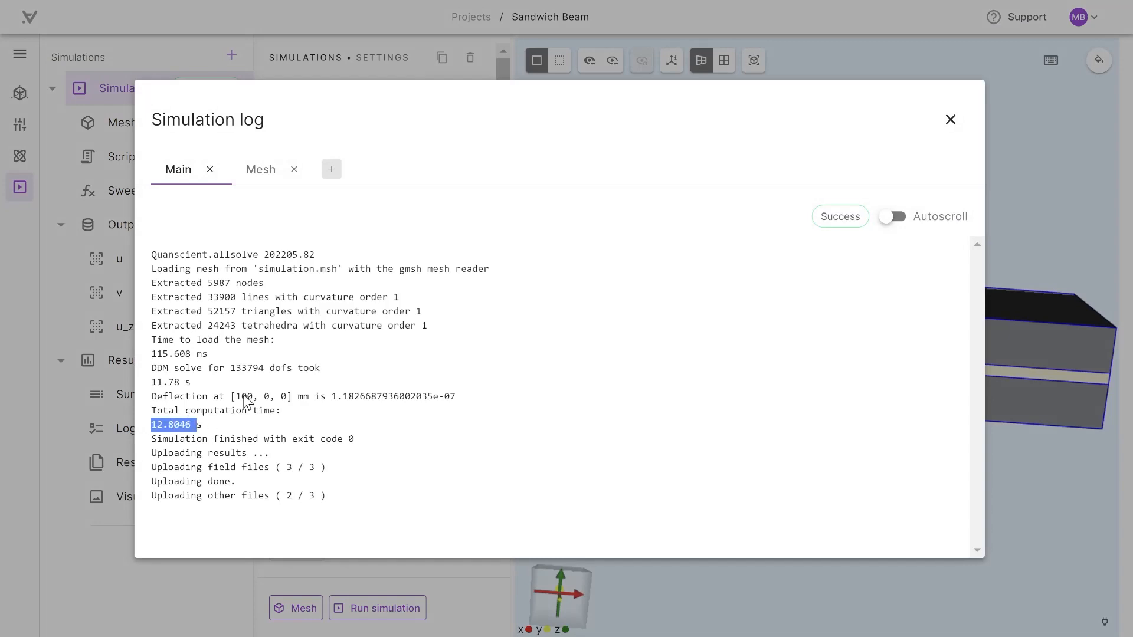
left_click(207, 392)
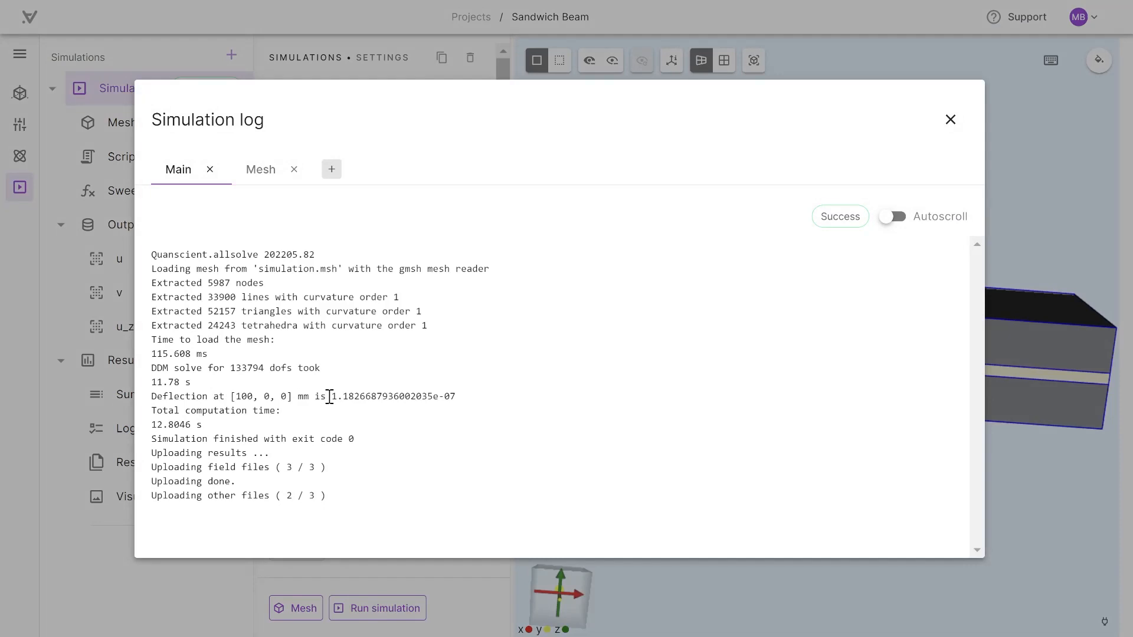
left_click_drag(329, 396, 501, 399)
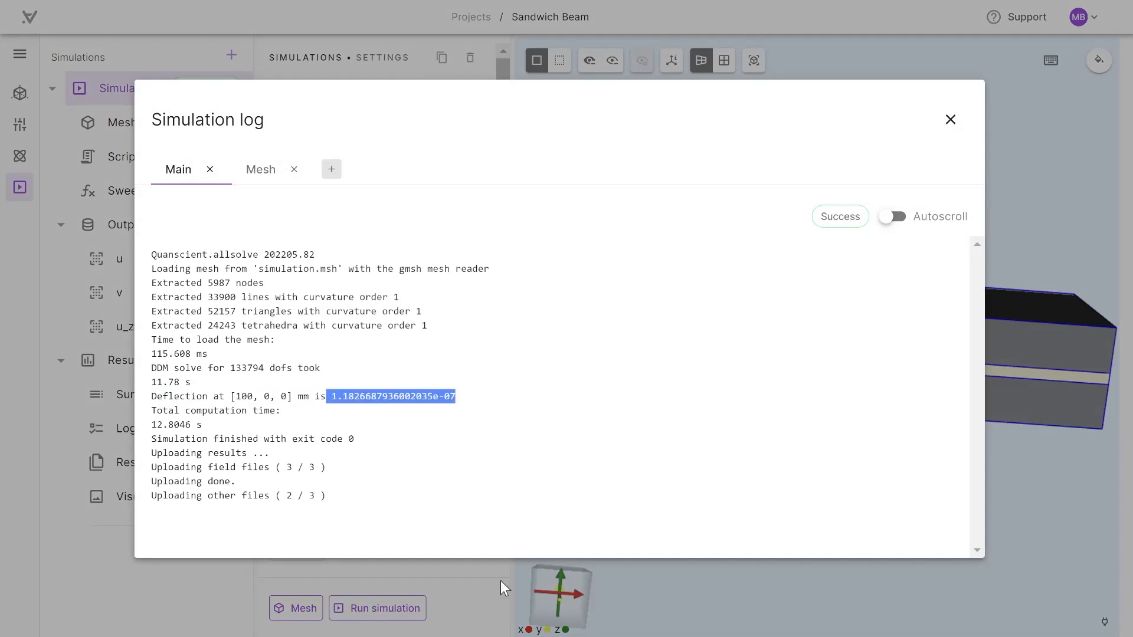
left_click(949, 123)
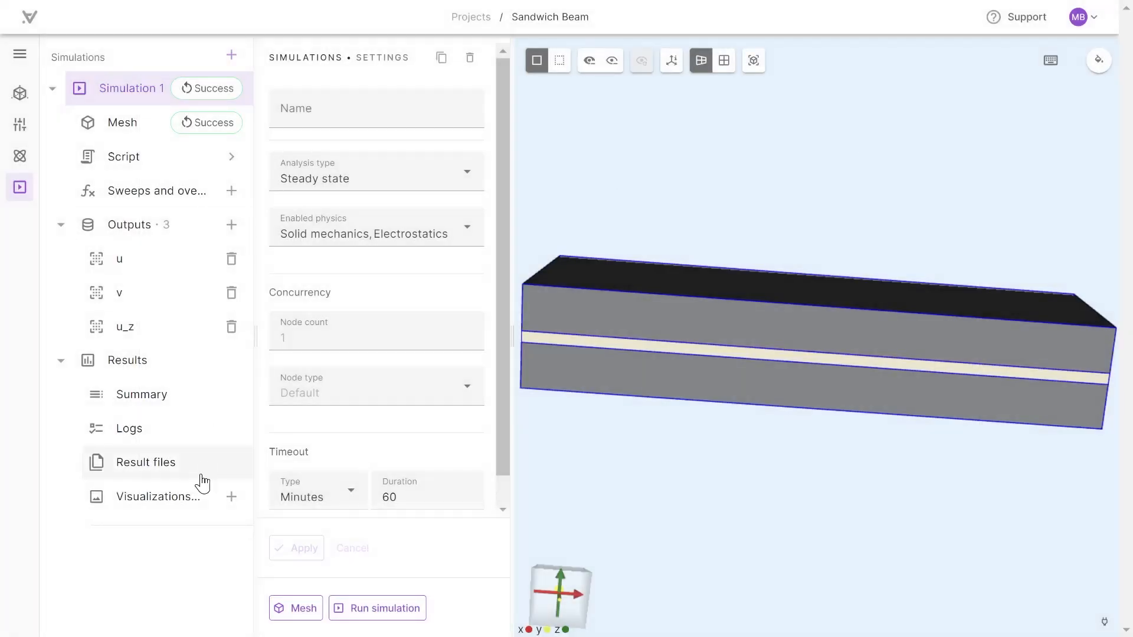
Add a visualization to Simulation 1 with field u as source and a Warp filter on it, and activate it.
left_click(230, 497)
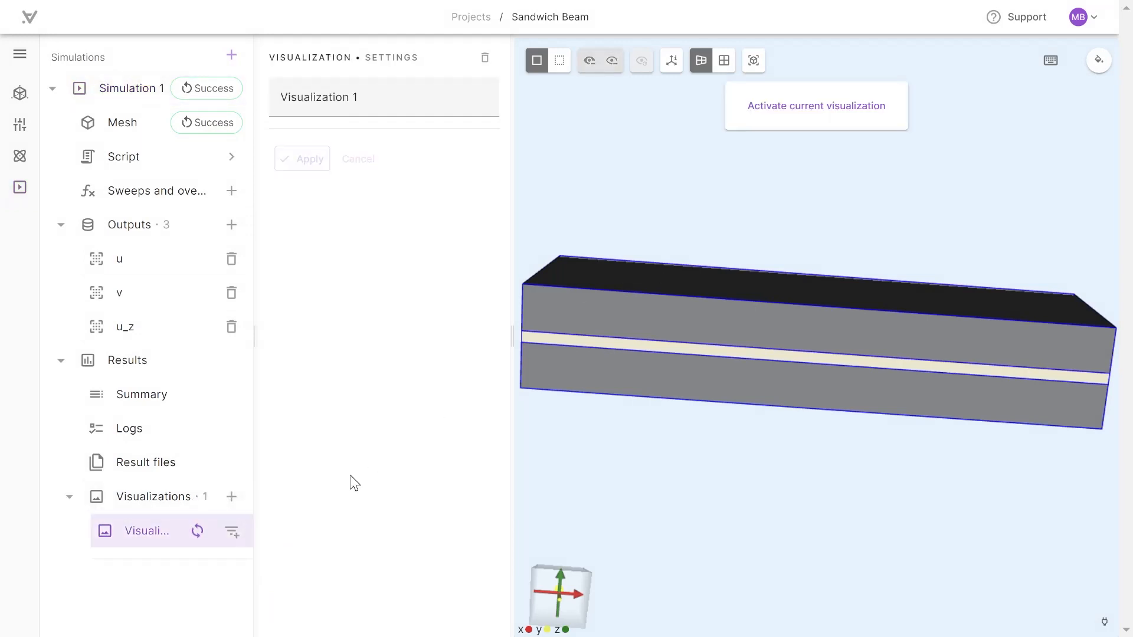
left_click(232, 532)
left_click(259, 432)
left_click(231, 565)
left_click(242, 395)
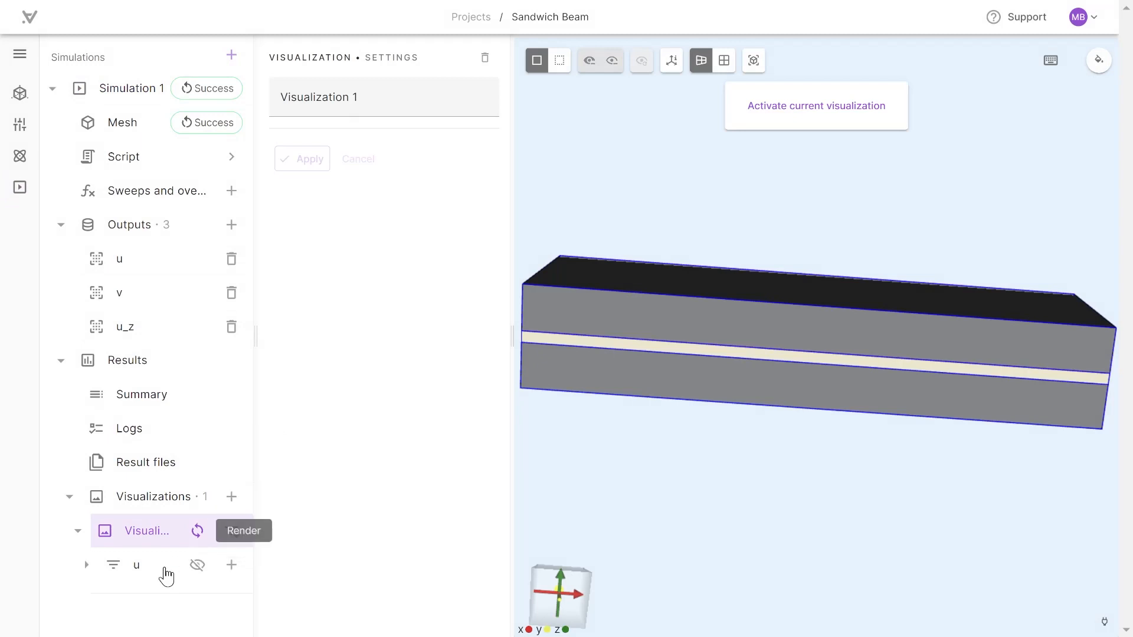
left_click(136, 567)
left_click(773, 109)
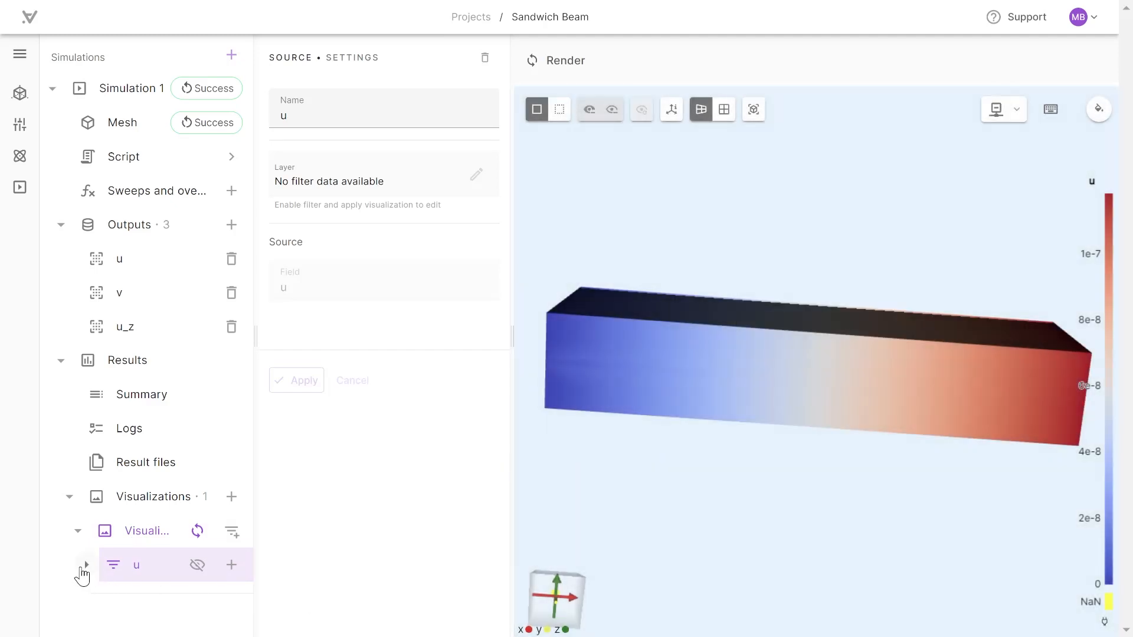
Reset the Warp scale factor to the current data, giving 84436, and render the deformed beam to inspect its bending.
left_click(86, 565)
left_click(118, 598)
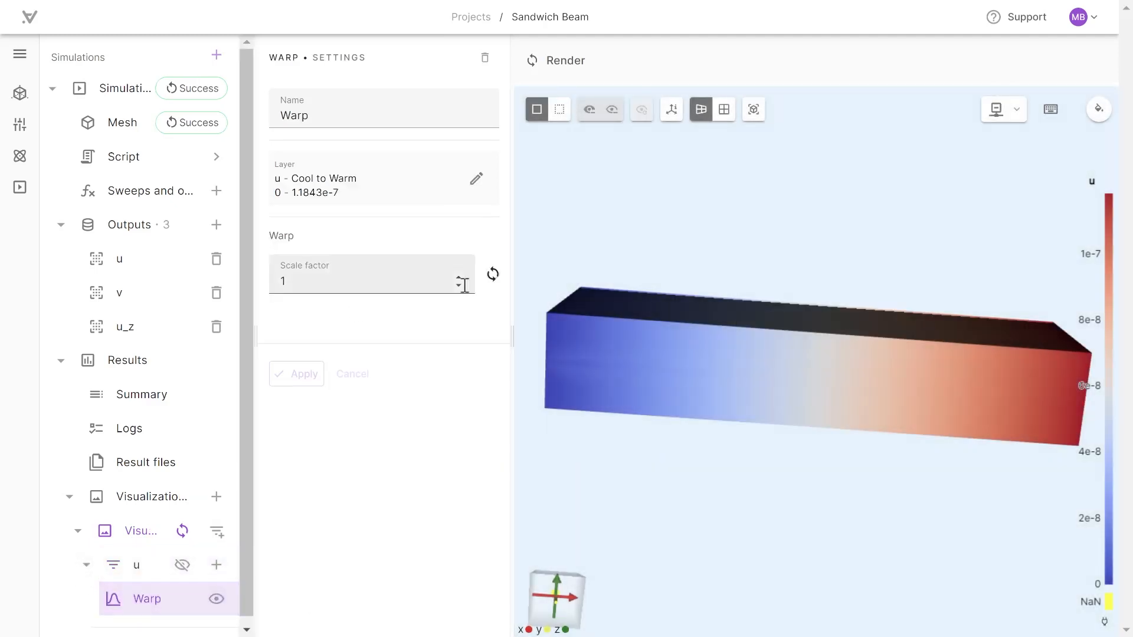
left_click(494, 274)
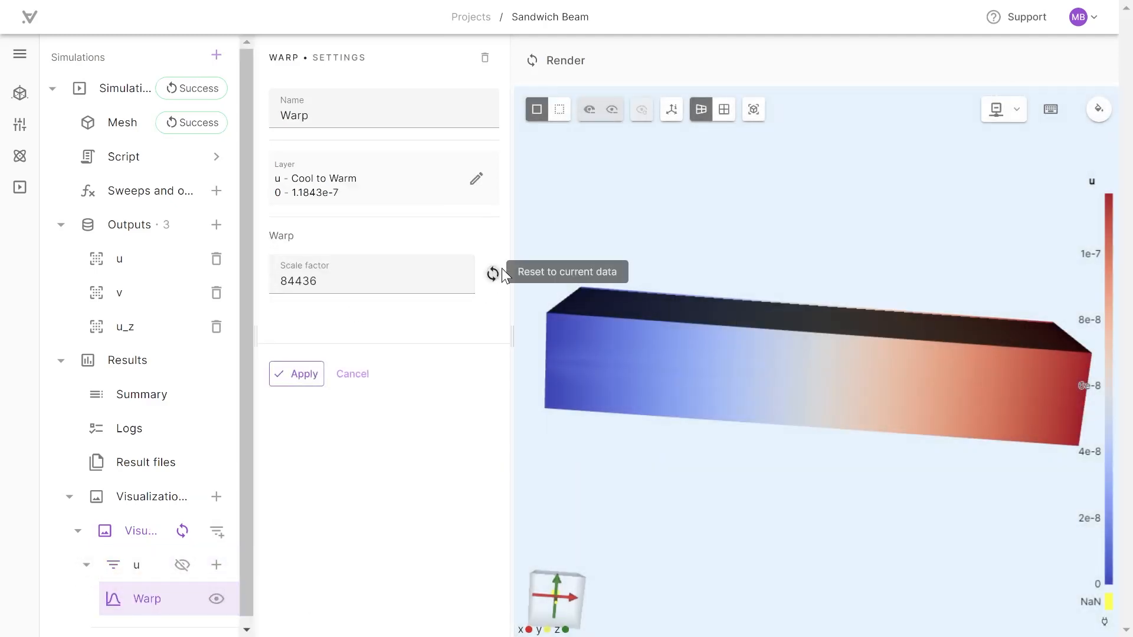
left_click(318, 373)
left_click(534, 65)
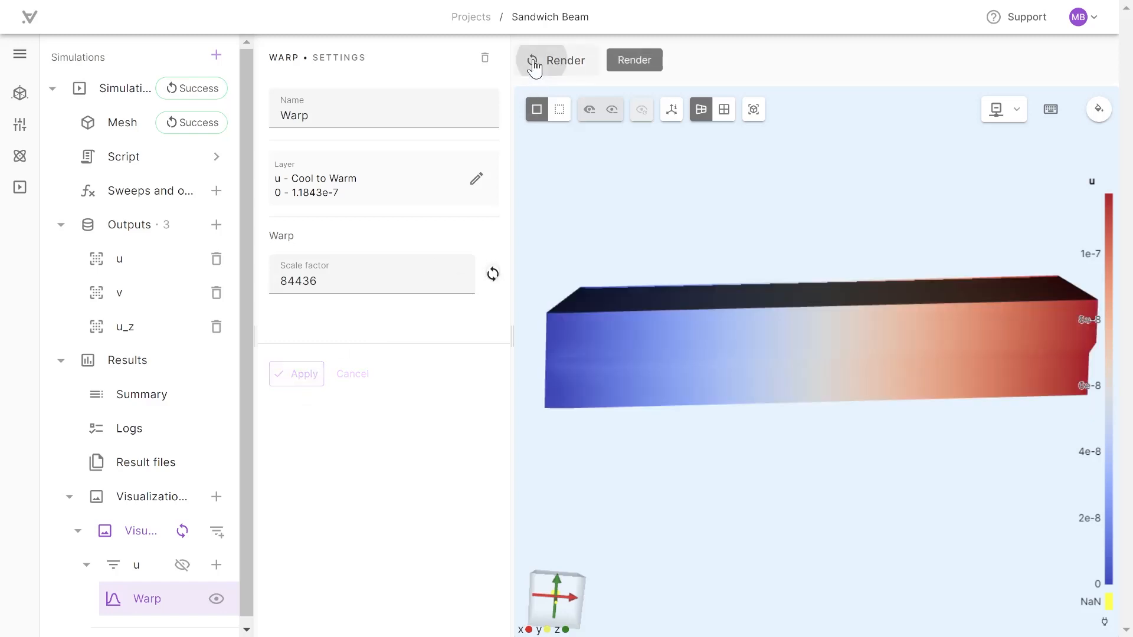
left_click_drag(834, 442, 855, 406)
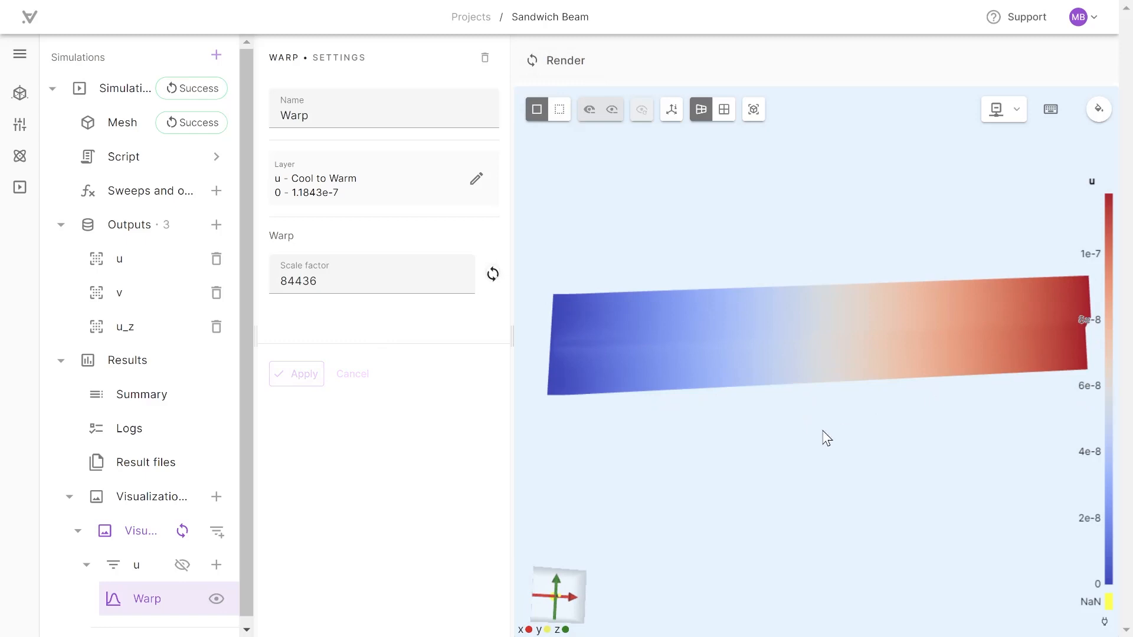
left_click_drag(886, 370, 867, 404)
scroll(177, 535, "down", 1)
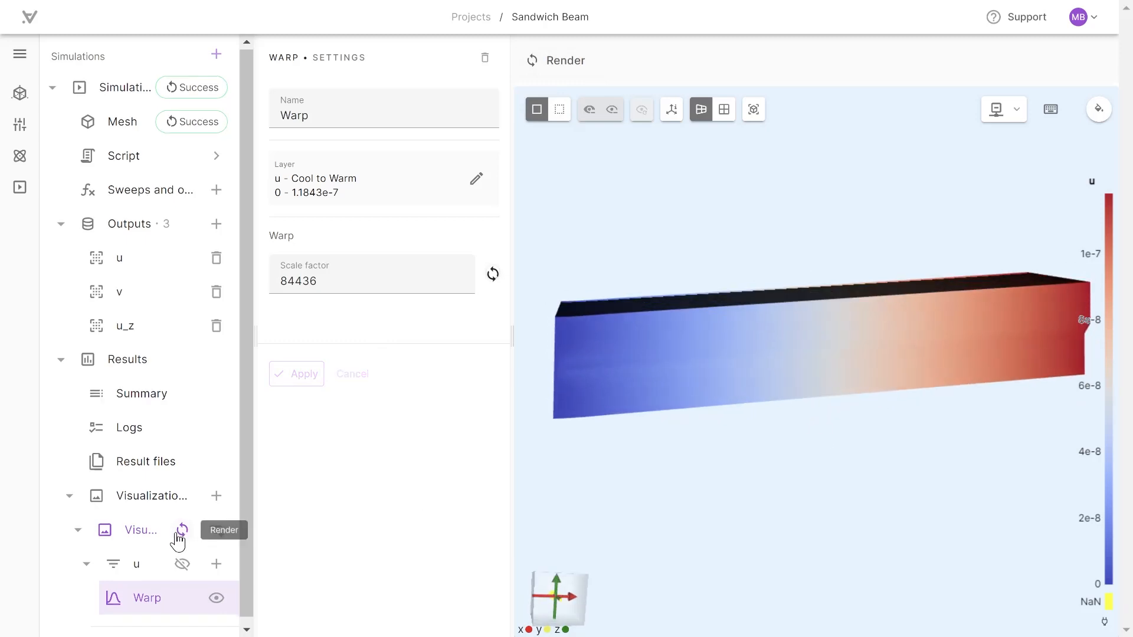
Add field v as a second source to the visualization and open its settings.
left_click(84, 561)
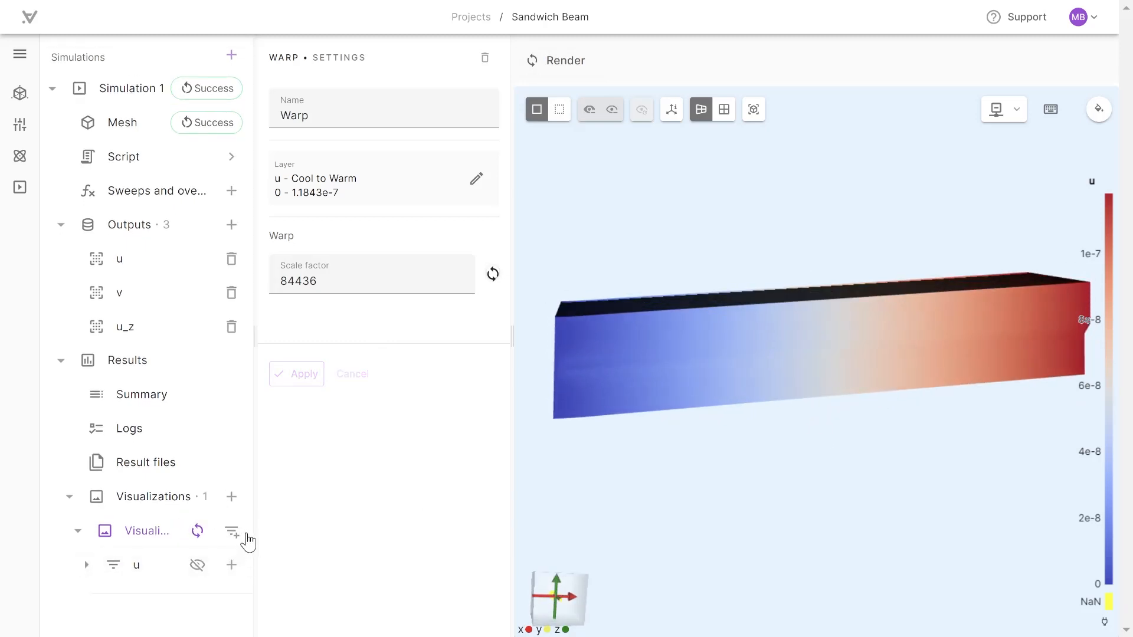
left_click(239, 534)
left_click(250, 471)
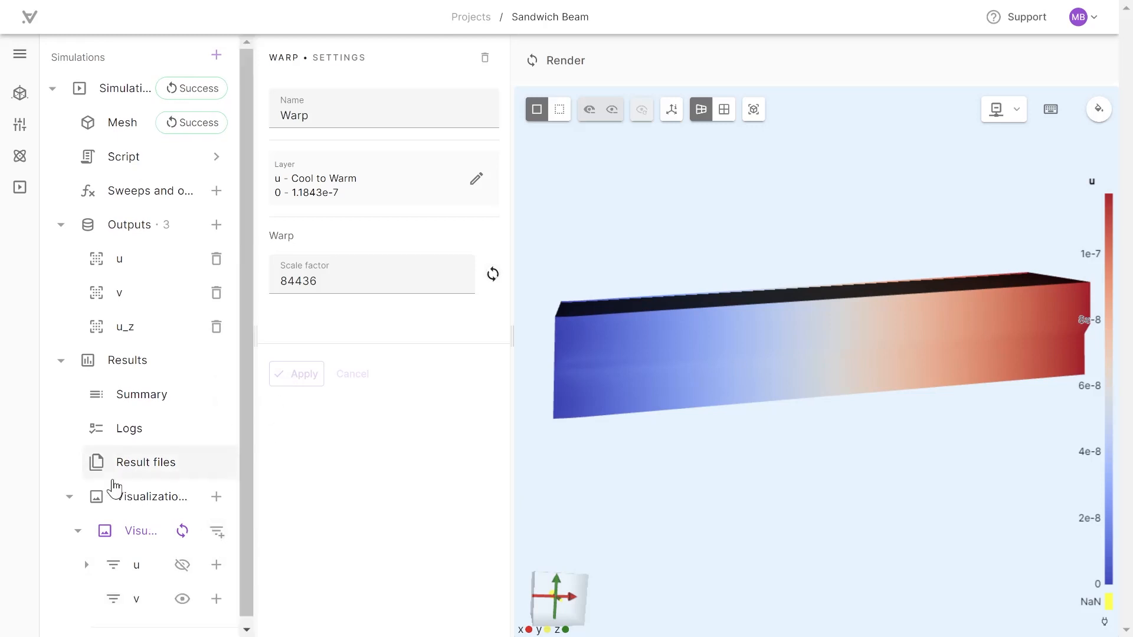
left_click(134, 590)
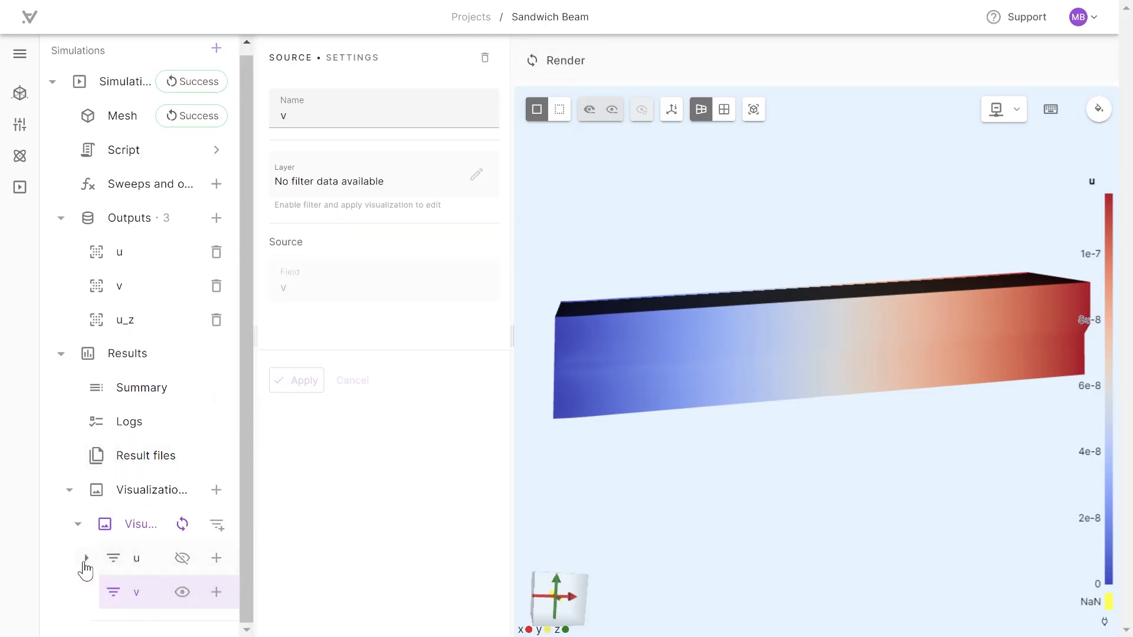
Hide the Warp filter of field u and render the visualization to inspect the voltage distribution v on the core layer.
left_click(86, 560)
left_click(163, 598)
left_click(216, 591)
scroll(177, 602, "down", 1)
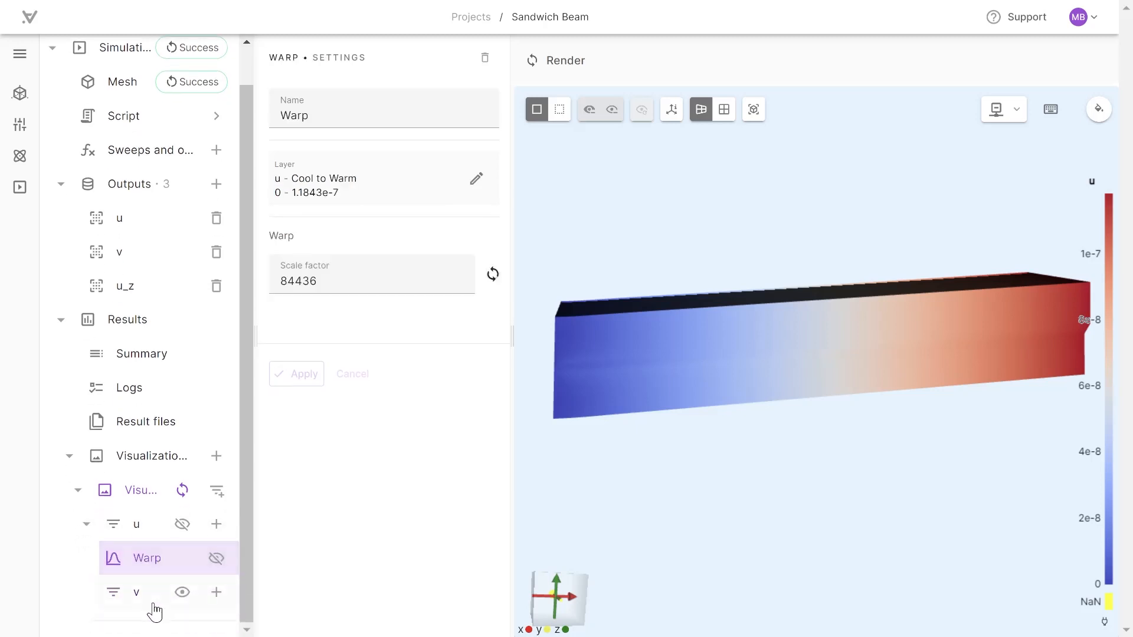
left_click(148, 596)
left_click(556, 61)
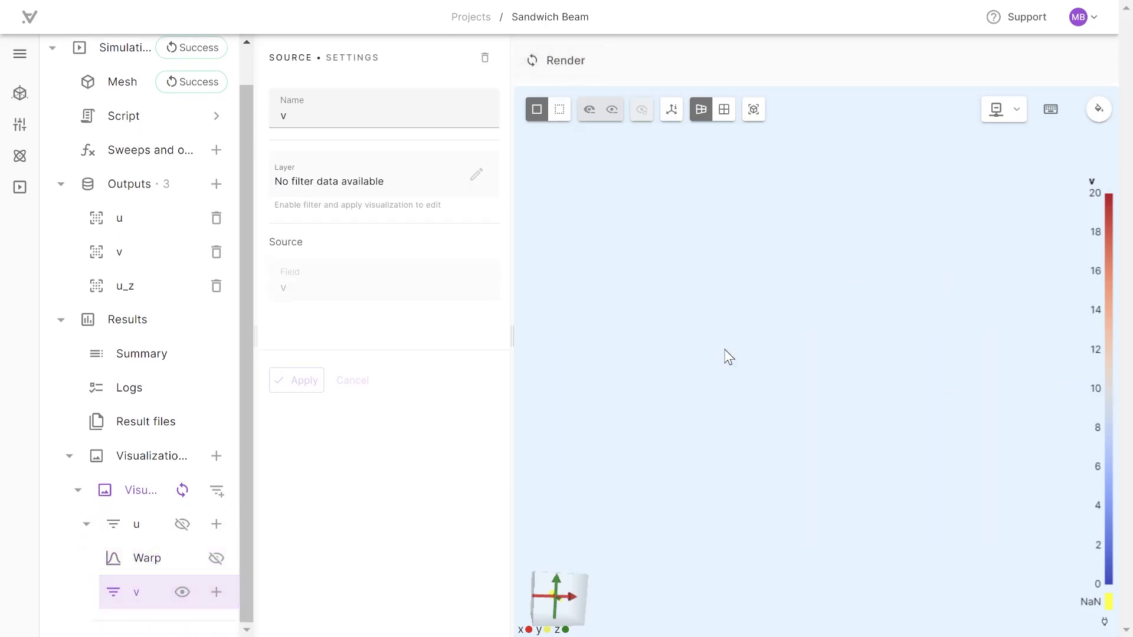
scroll(739, 441, "up", 1)
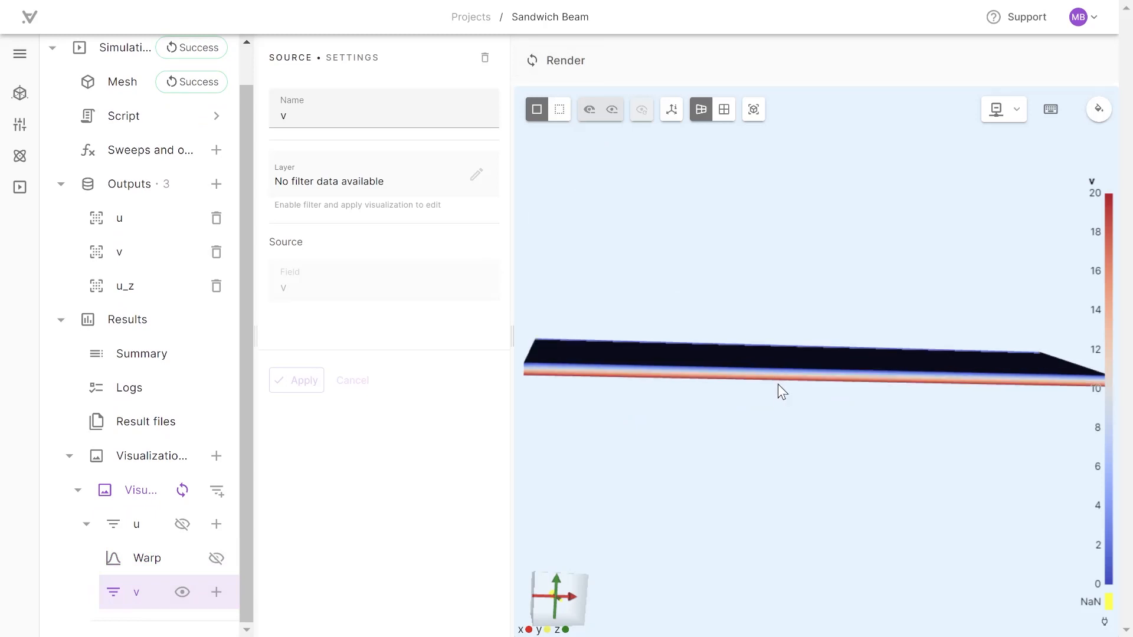
scroll(776, 372, "down", 1)
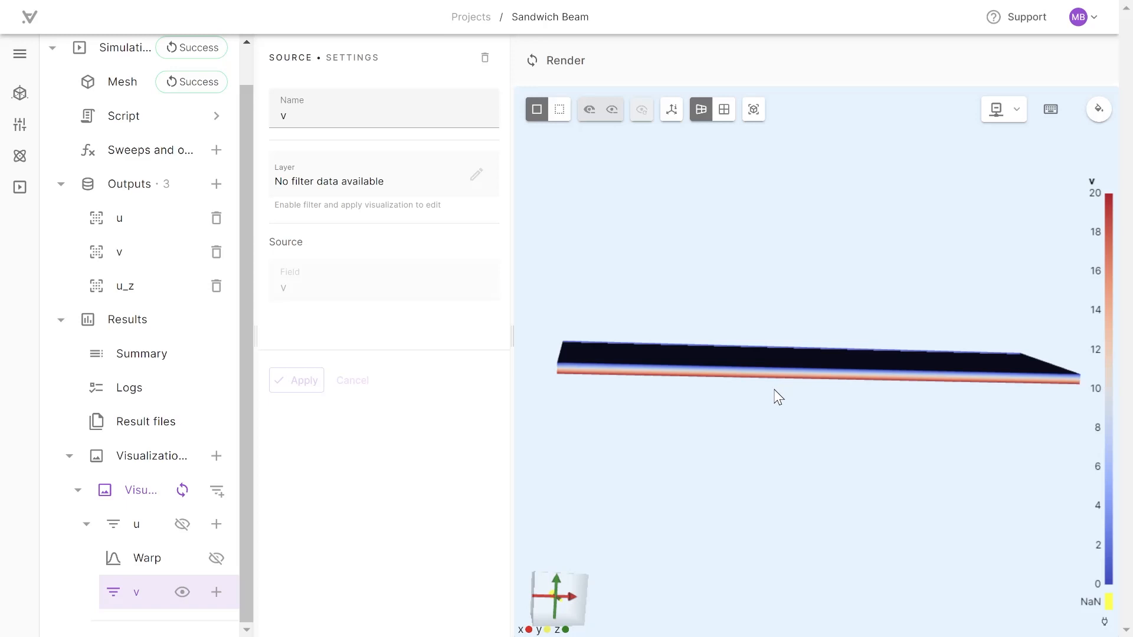
Switch to the Sandwich Beam presentation in Google Slides and present the slide on simulating the applied voltage V = 20 V.
key("alt+Tab")
key("Escape")
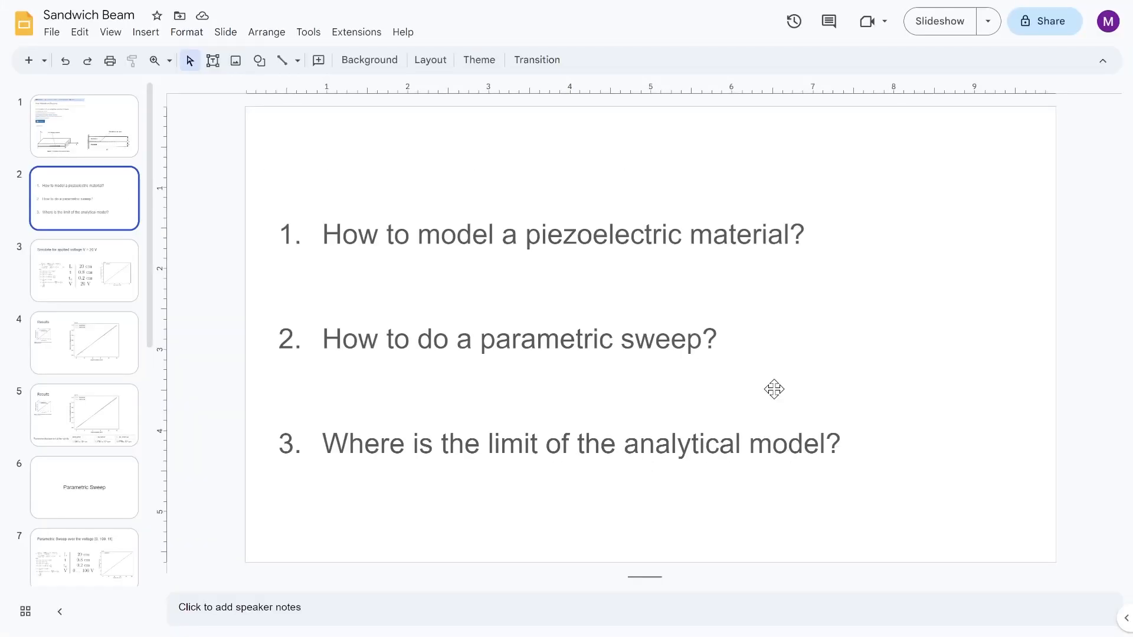
left_click(956, 34)
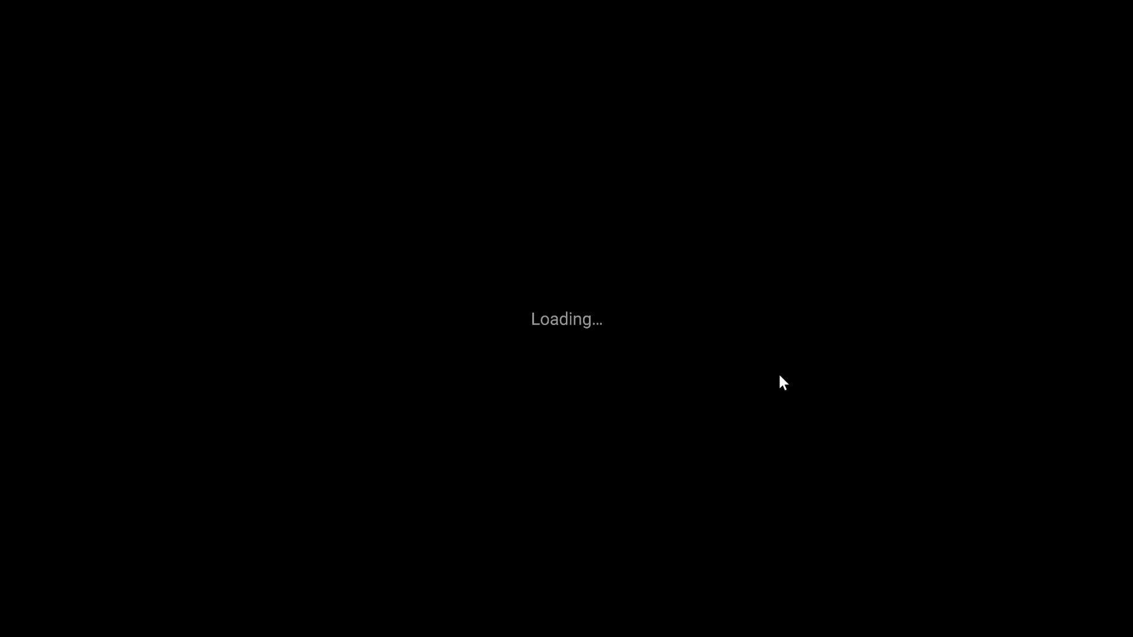
key("Right")
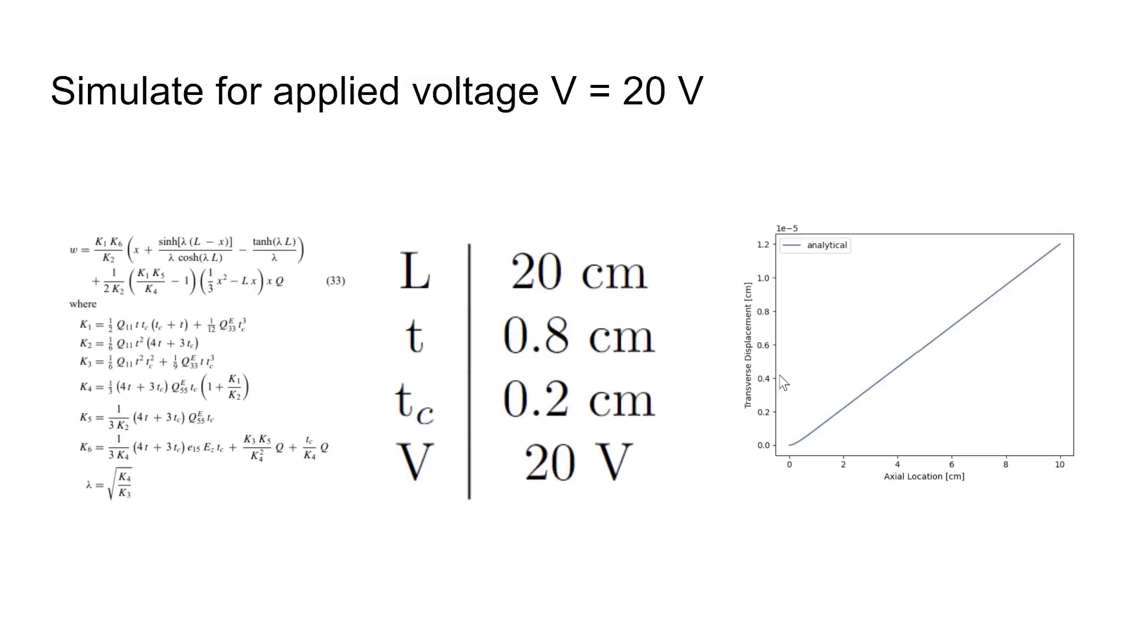
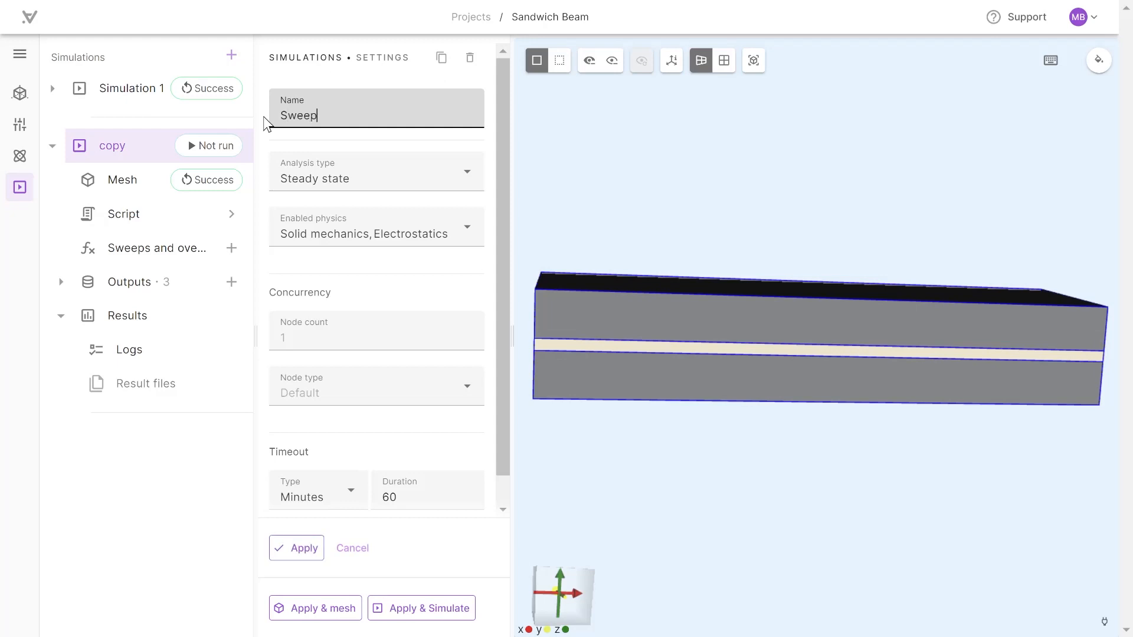
Apply the name Sweep V to the copied simulation and add a parameter sweep over V to it.
left_click(300, 546)
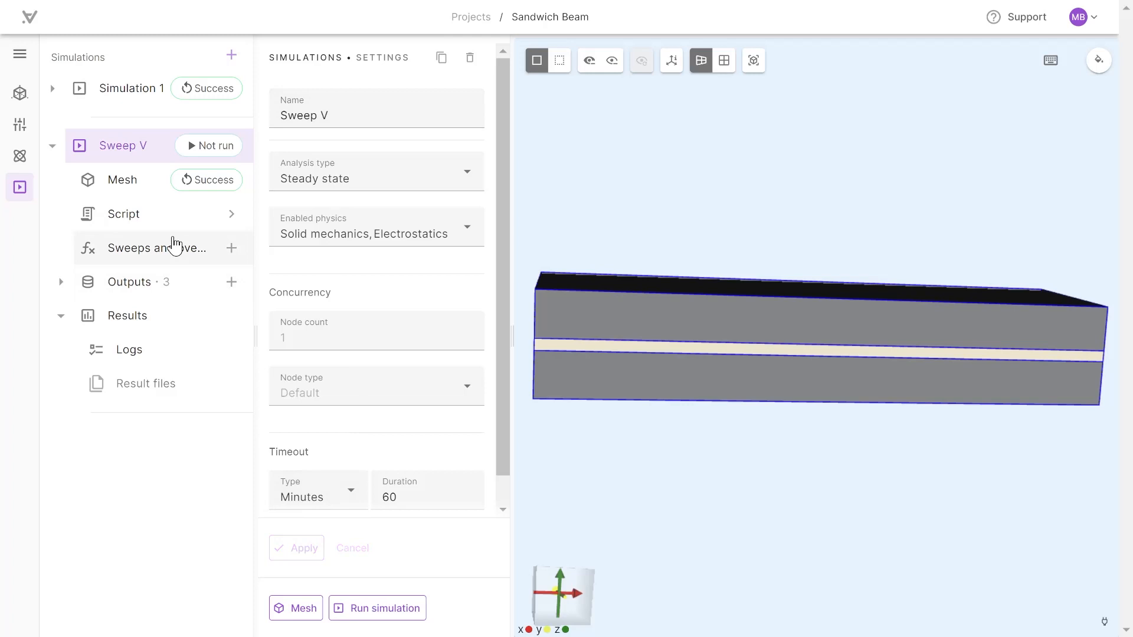
left_click(233, 247)
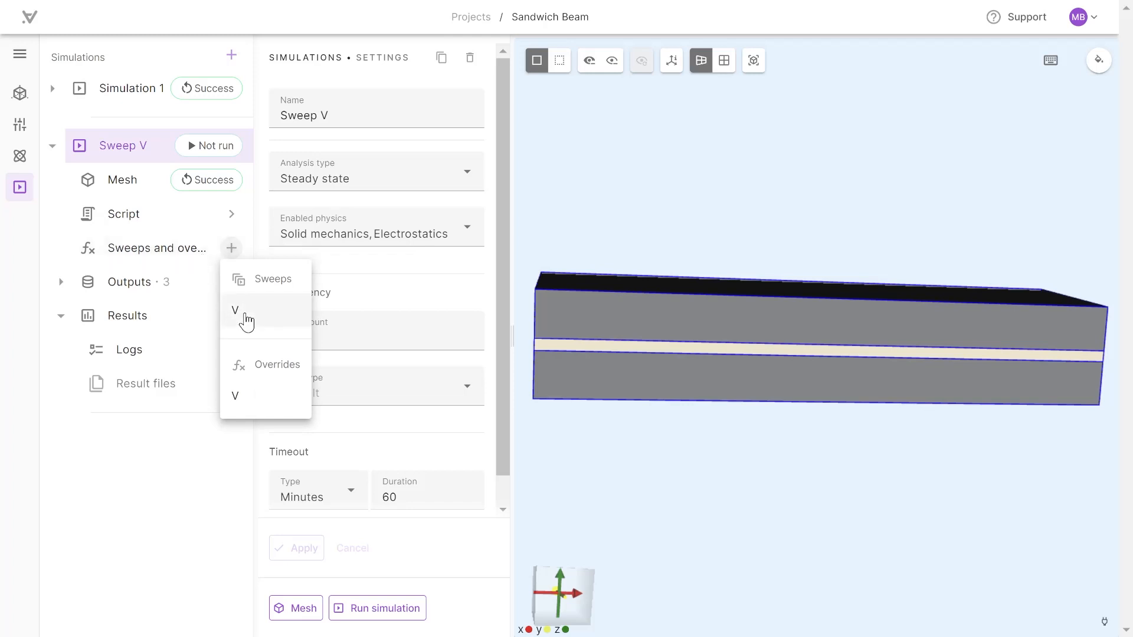
left_click(244, 320)
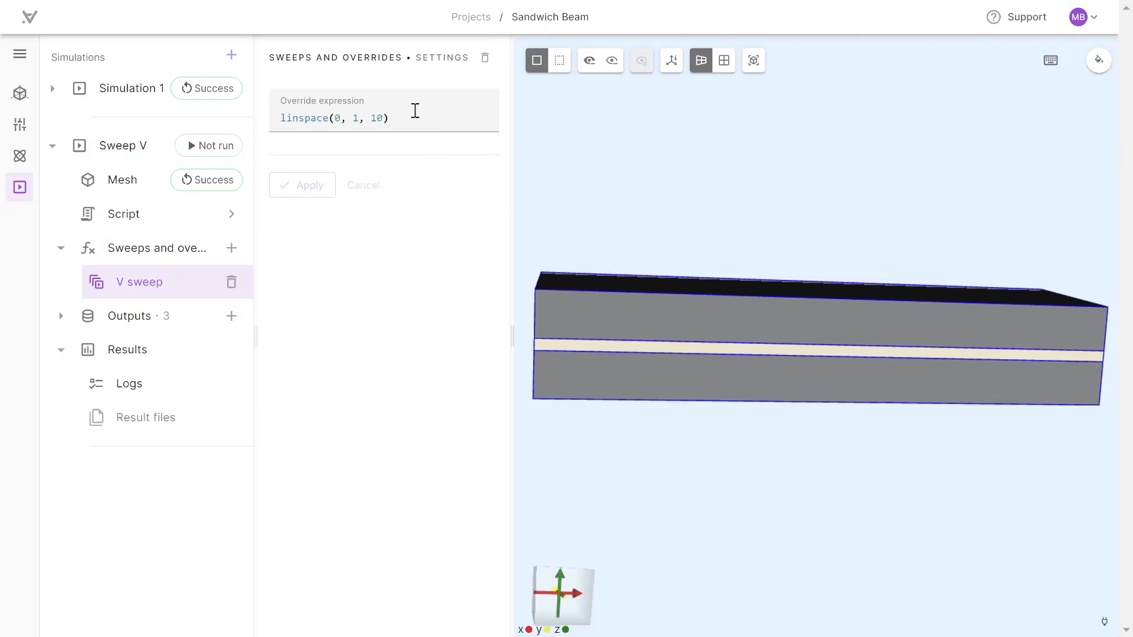
Set the V sweep's override expression to linspace(0, 100, 11) and apply it.
left_click_drag(389, 118, 356, 118)
type("100, 11)")
left_click(452, 210)
left_click(301, 186)
Run the Sweep V simulation and open its simulation log.
left_click(128, 145)
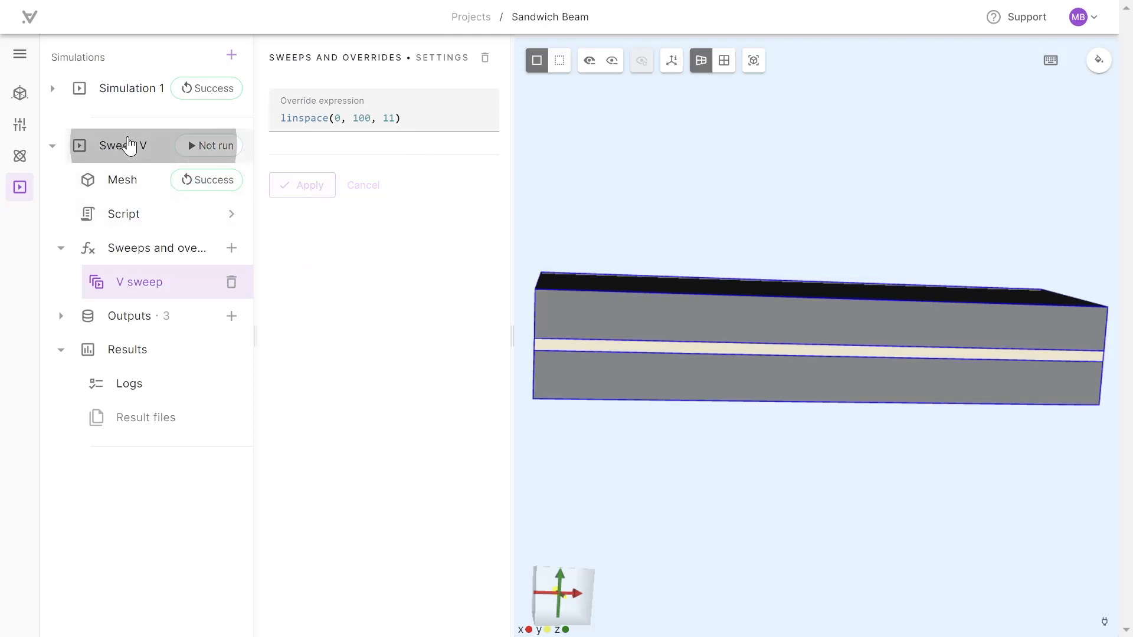
left_click(218, 149)
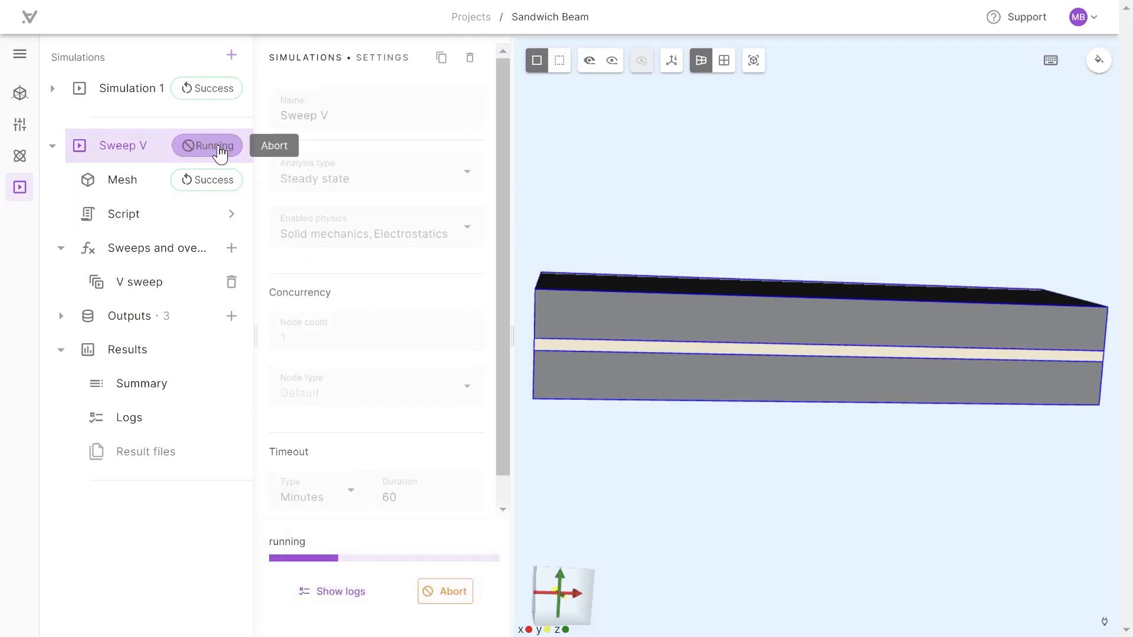
left_click(149, 417)
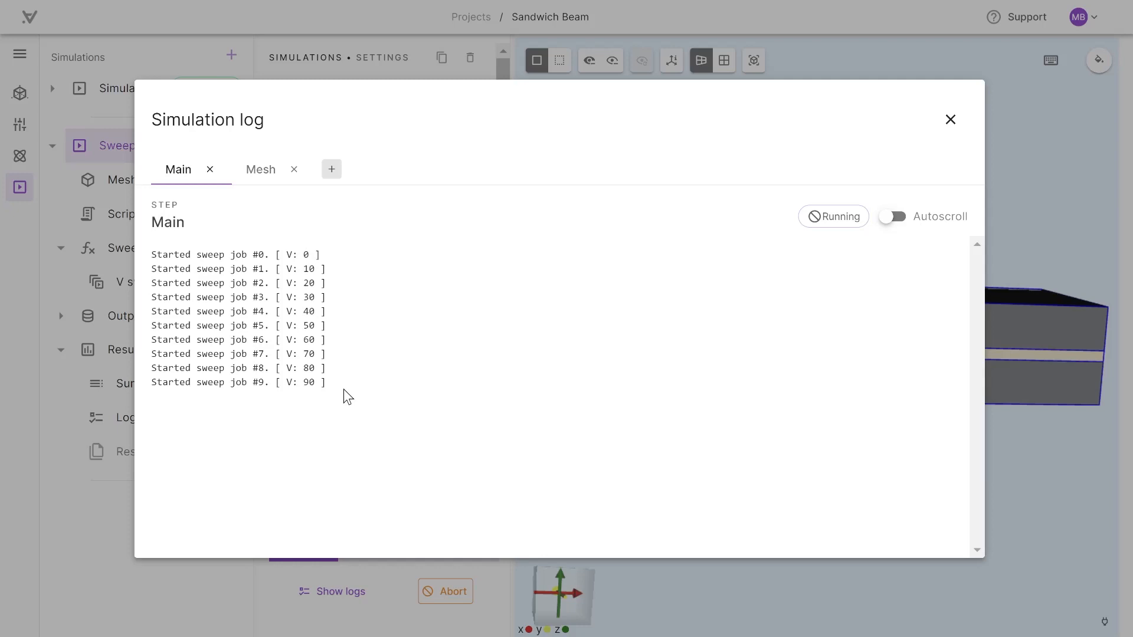
Add Job 10 to the displayed logs, view its log and close the simulation log.
left_click(331, 171)
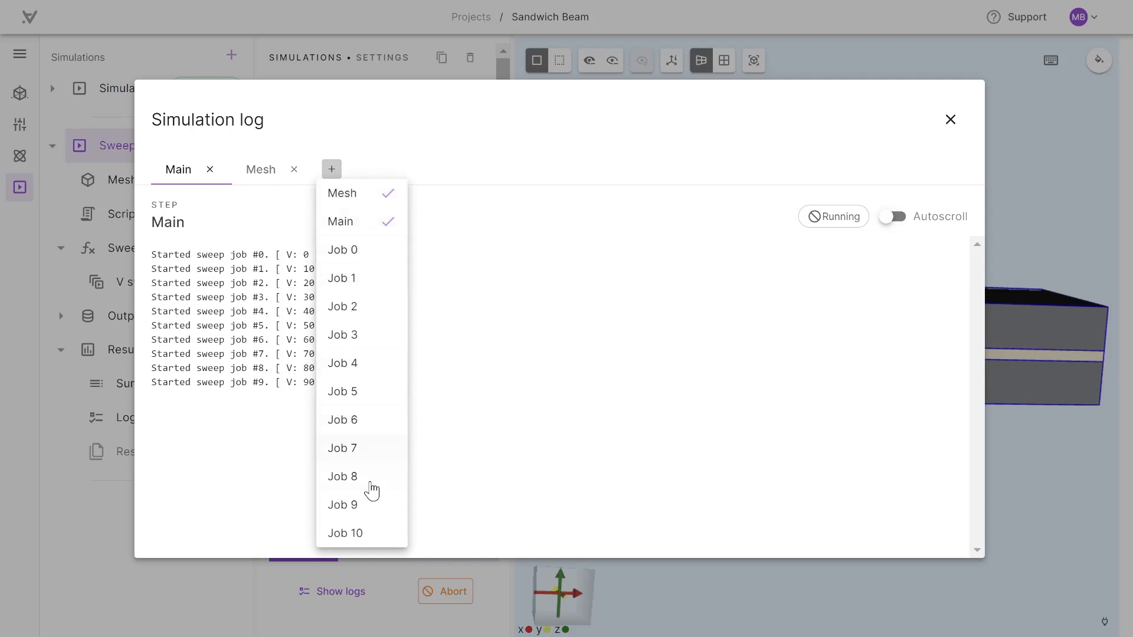
left_click(375, 534)
left_click(264, 172)
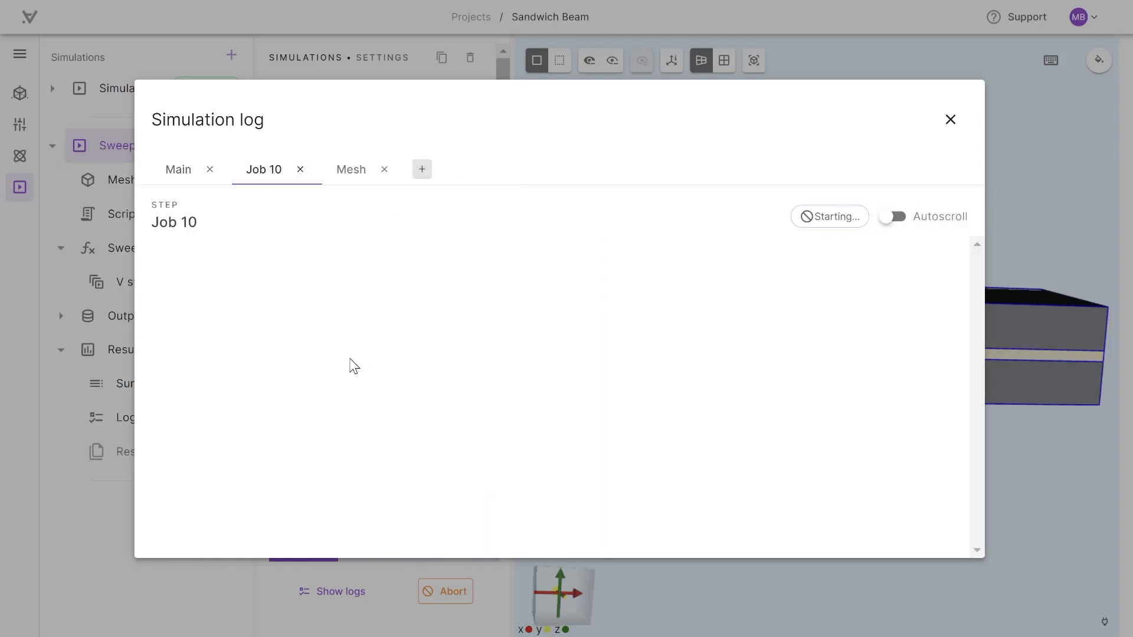
left_click(951, 121)
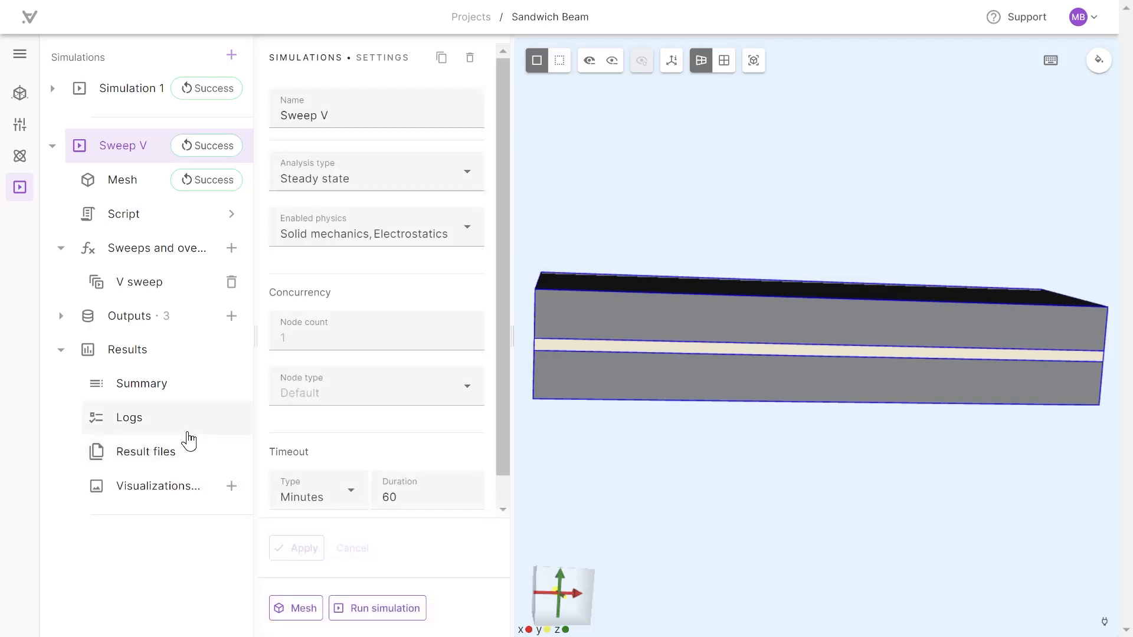
Reopen the Sweep V log and check the voltage of job #10 in the main log against the Job 10 log.
left_click(157, 416)
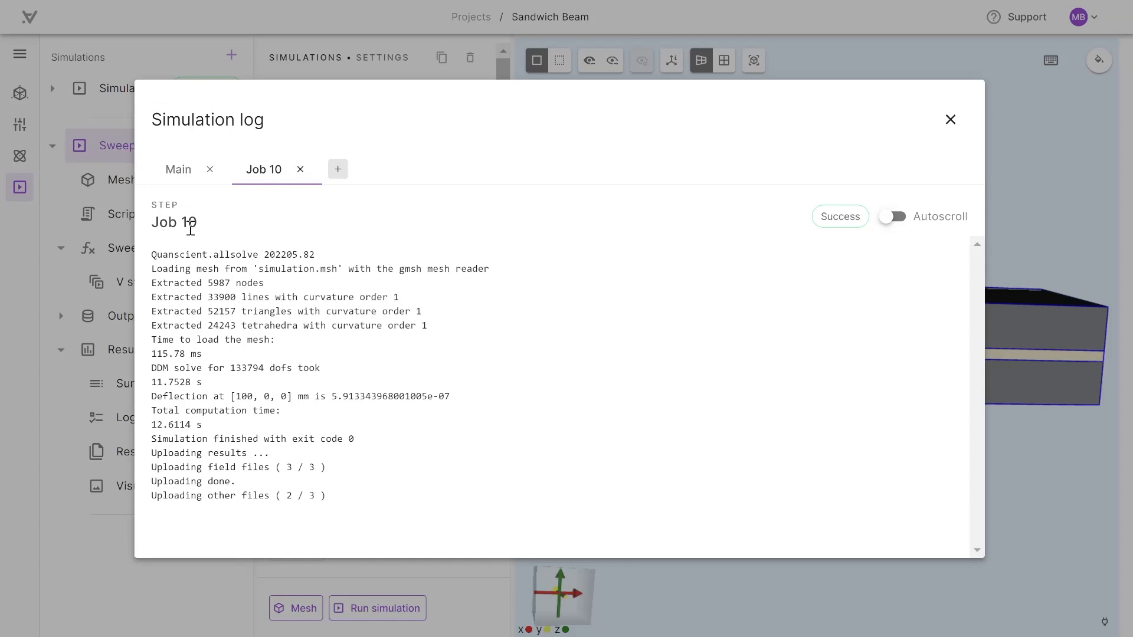
left_click(180, 168)
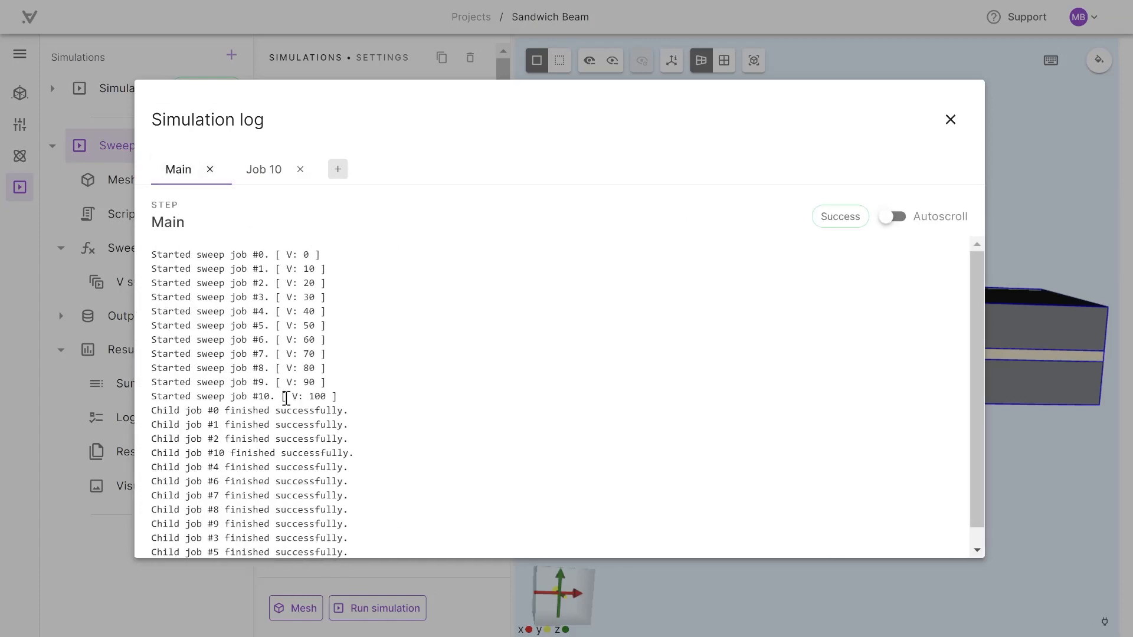
left_click_drag(300, 396, 329, 397)
left_click(264, 173)
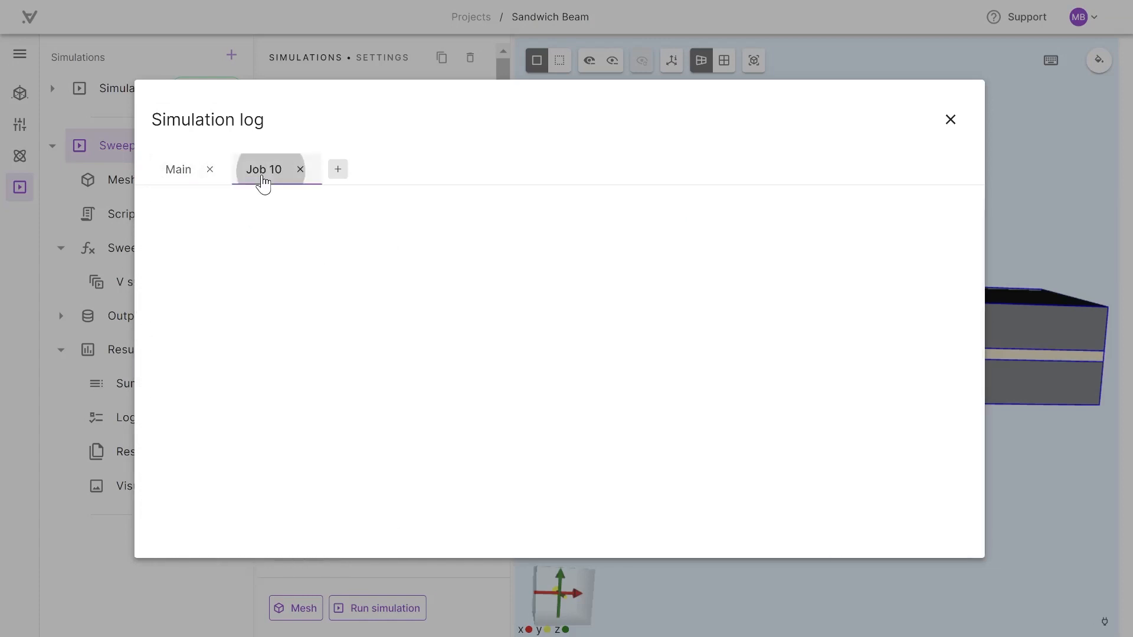
Check the total computation time and the deflection at [100, 0, 0] mm in the Job 10 log.
left_click_drag(228, 426, 152, 423)
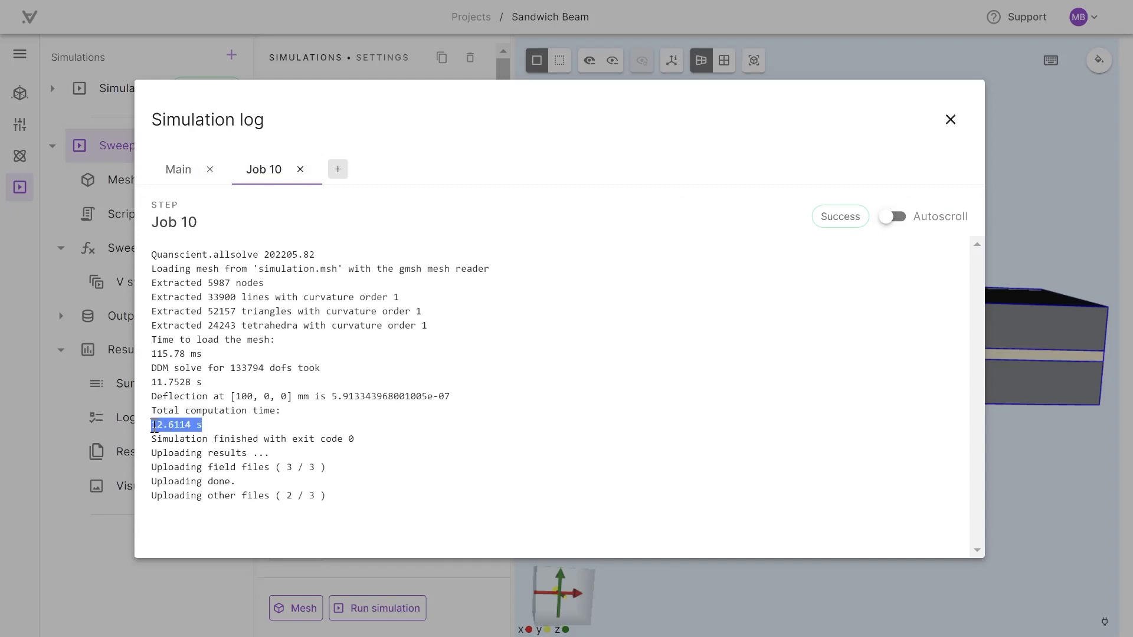
left_click(335, 393)
left_click_drag(328, 397, 468, 397)
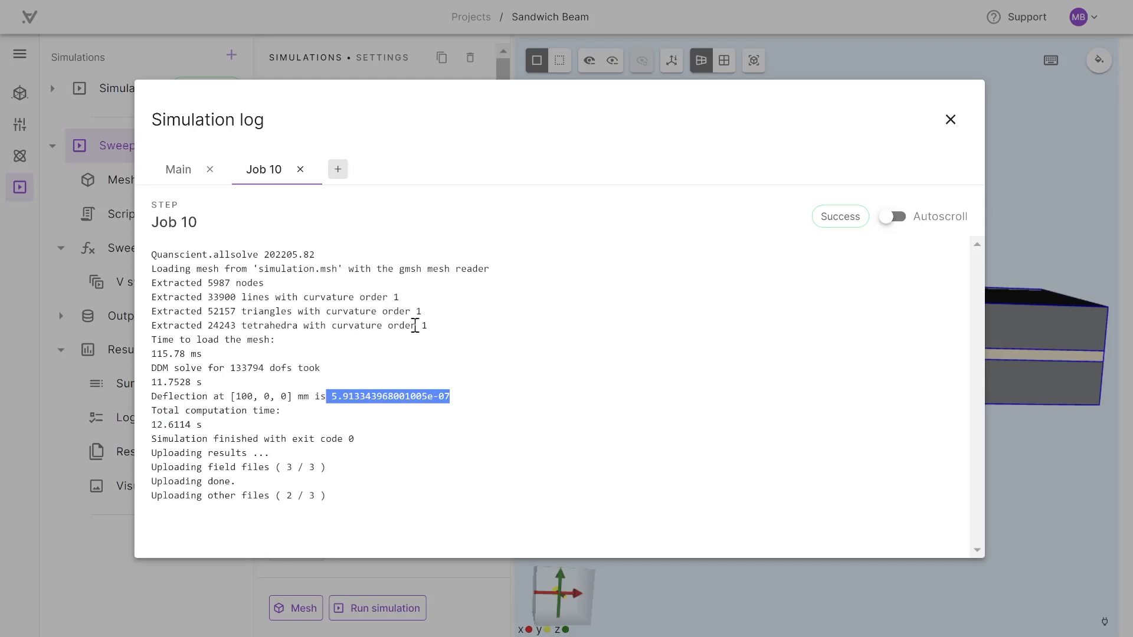
Add Job 2 to the displayed logs, check its computation time and deflection, and close the simulation log.
left_click(332, 173)
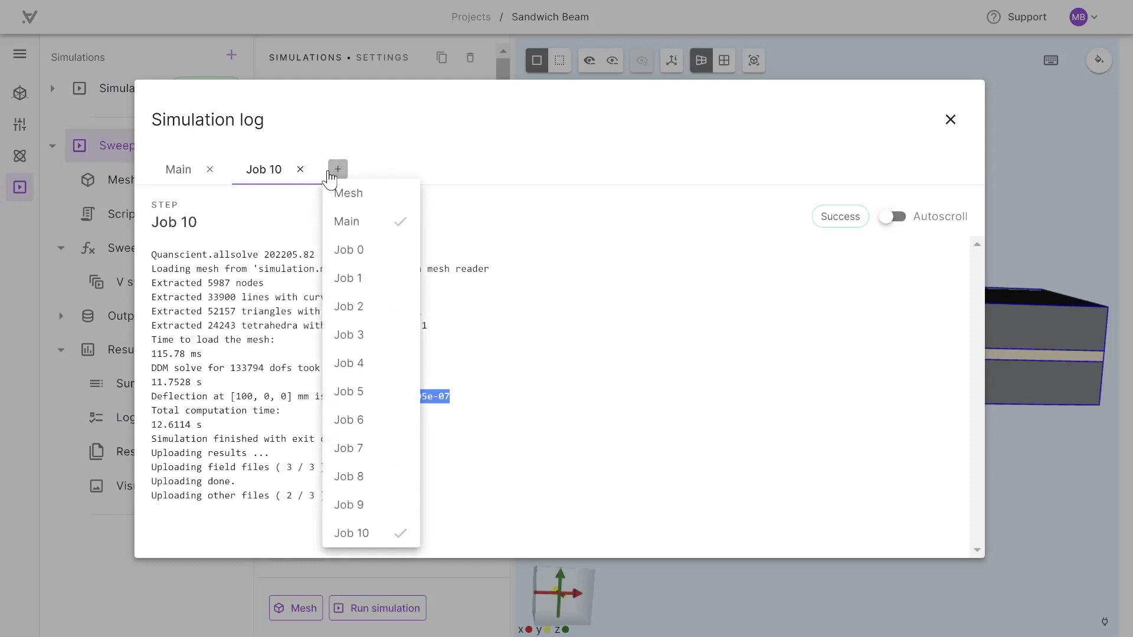
left_click(385, 308)
left_click(265, 173)
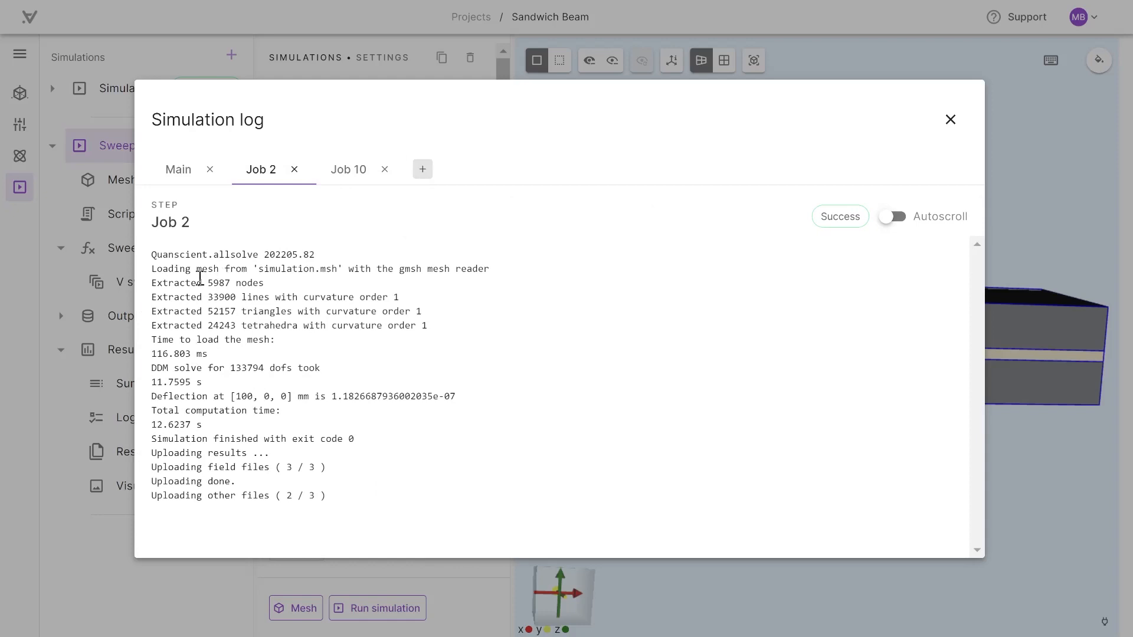
left_click_drag(210, 426, 146, 429)
left_click_drag(330, 396, 503, 398)
left_click(503, 400)
left_click(949, 121)
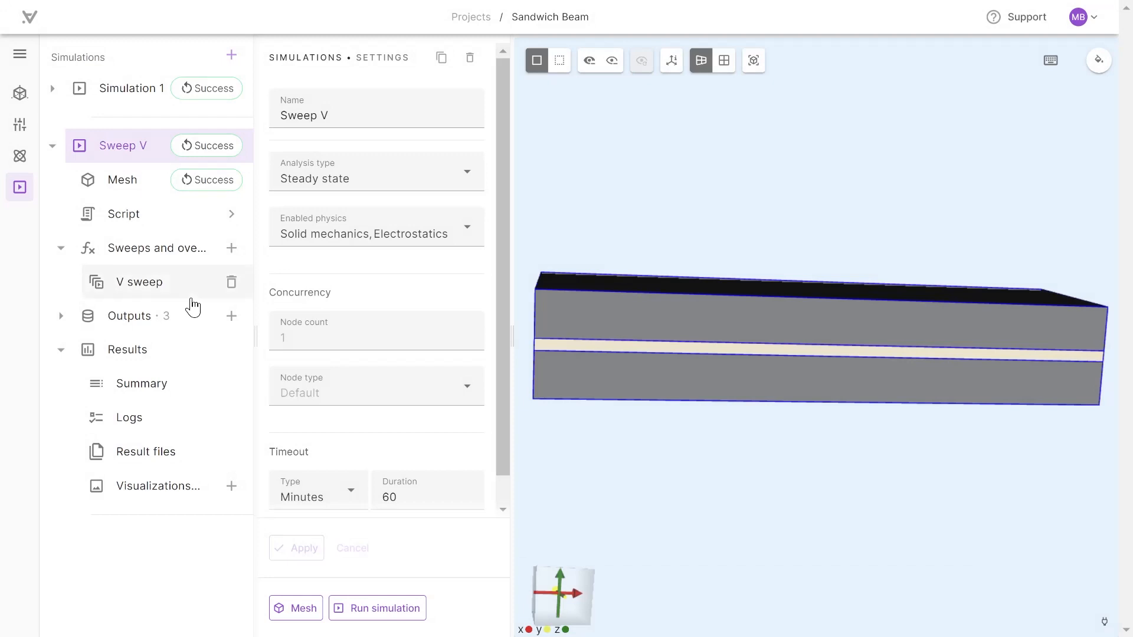
Add a visualization to the Sweep V results, activate it and add the field u to it.
left_click(230, 495)
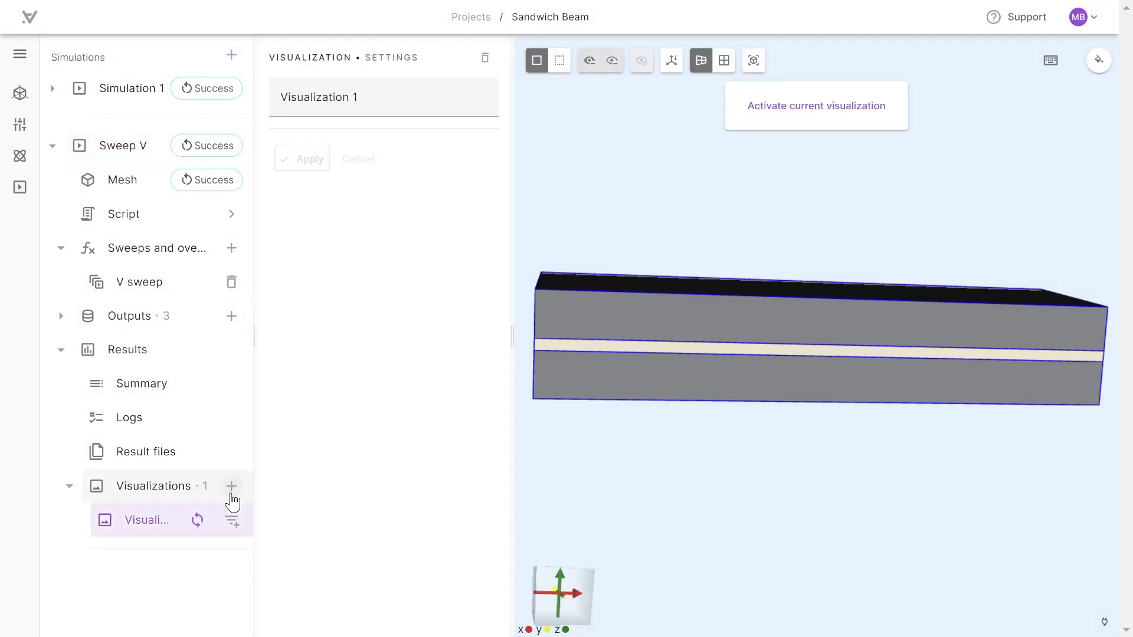
left_click(773, 110)
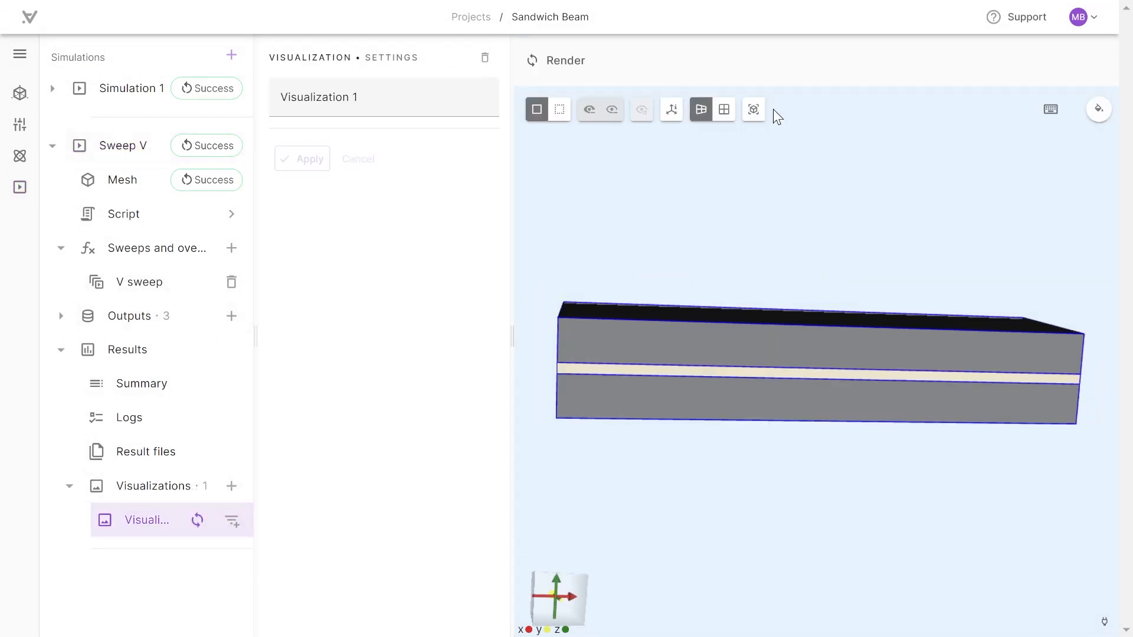
left_click(233, 521)
left_click(241, 419)
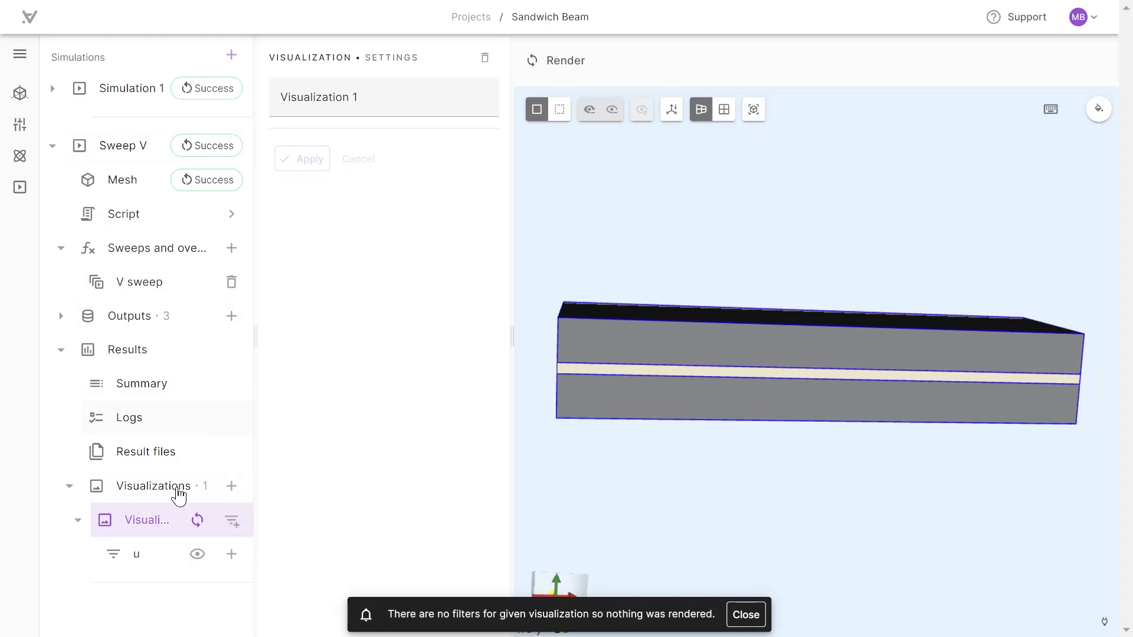
left_click(148, 552)
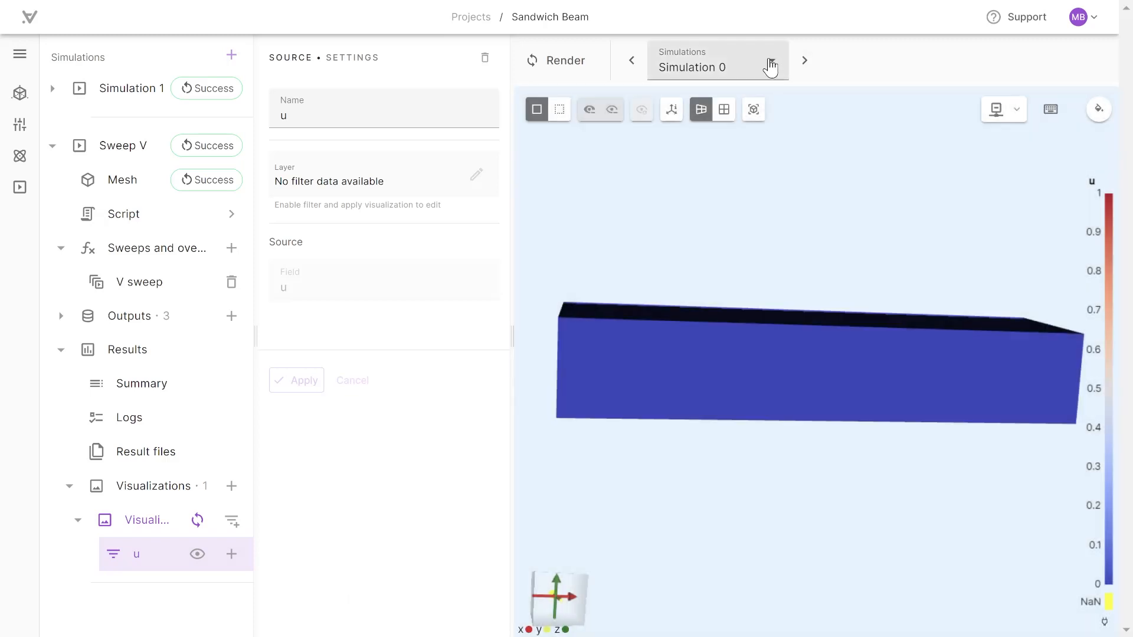
View the u field on the beam for Simulation 0 and for Simulation 4 of the sweep.
left_click(770, 66)
scroll(726, 263, "down", 3)
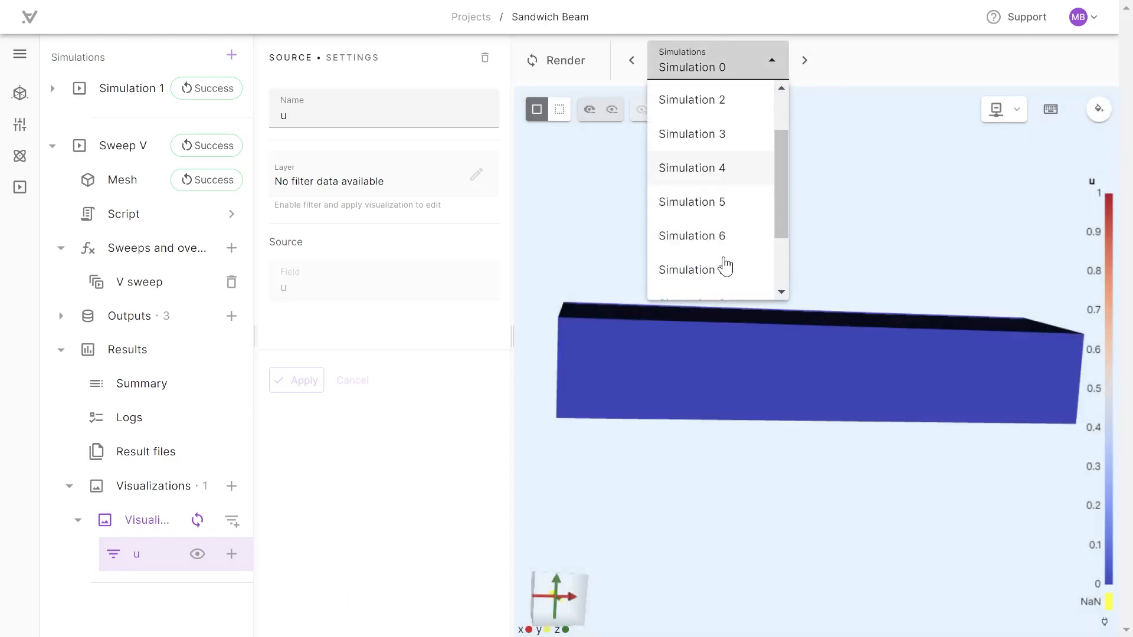
scroll(725, 285, "up", 3)
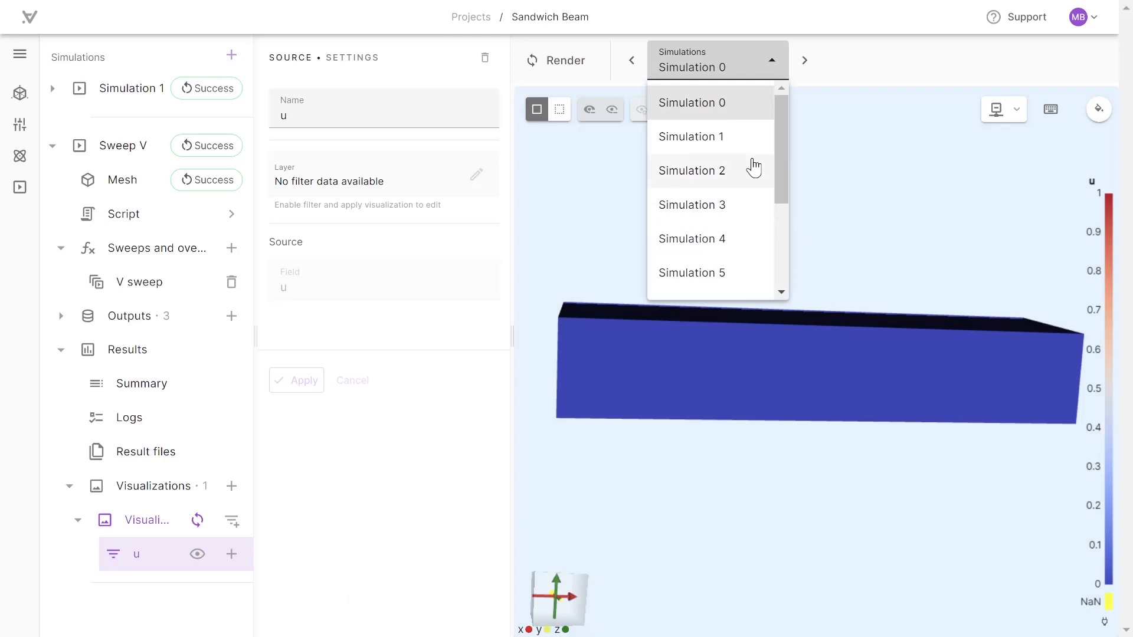
left_click(734, 107)
left_click_drag(859, 380, 800, 362)
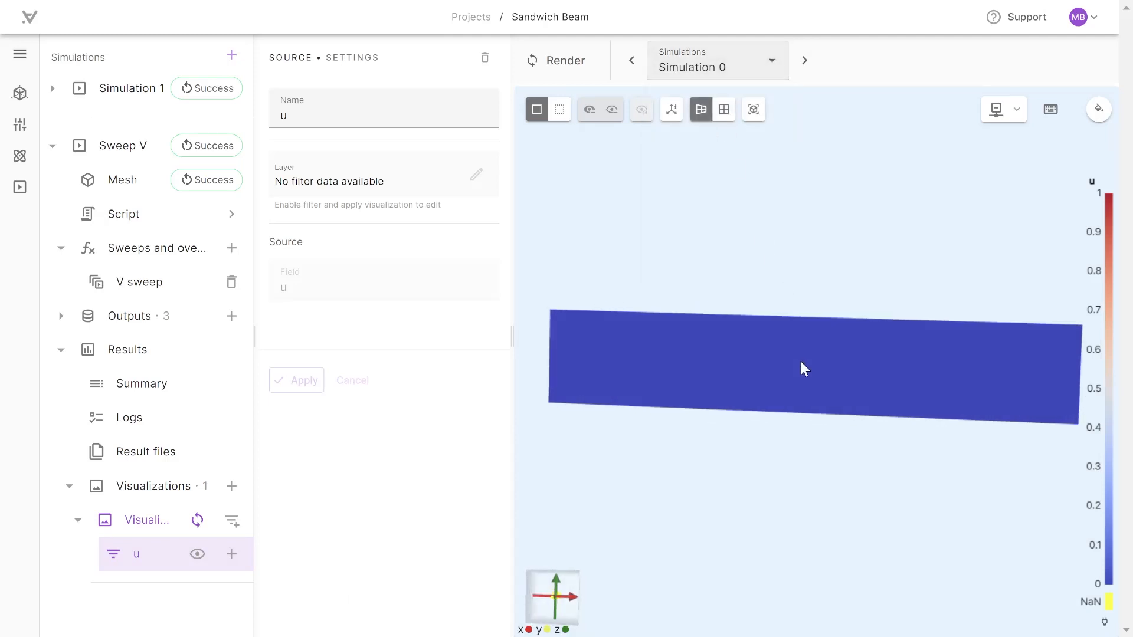
left_click(771, 66)
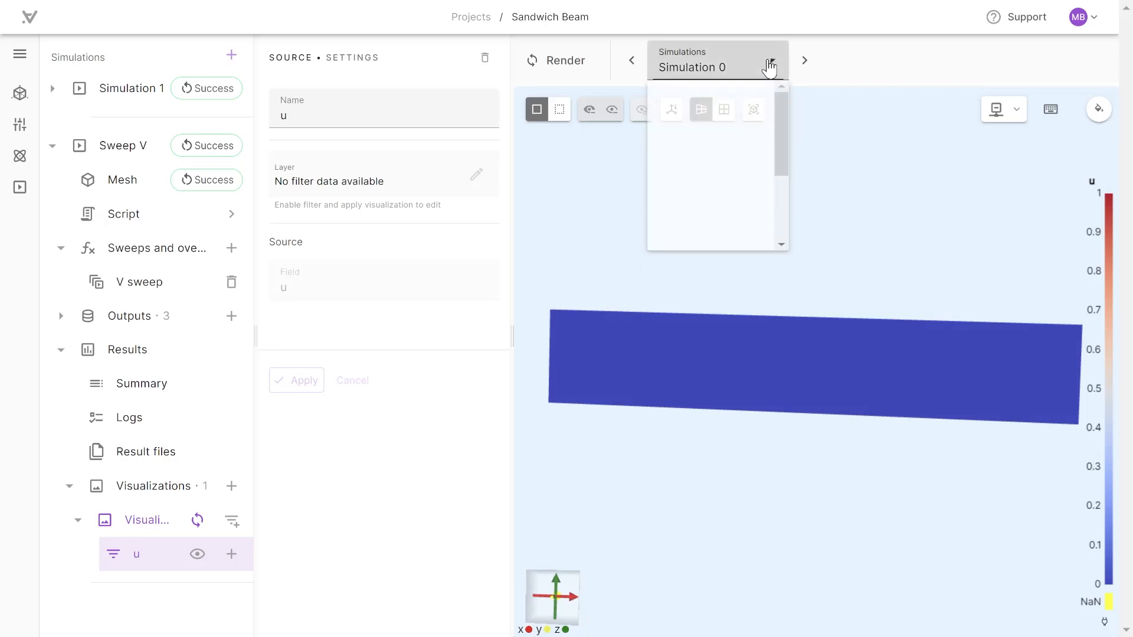
left_click(724, 256)
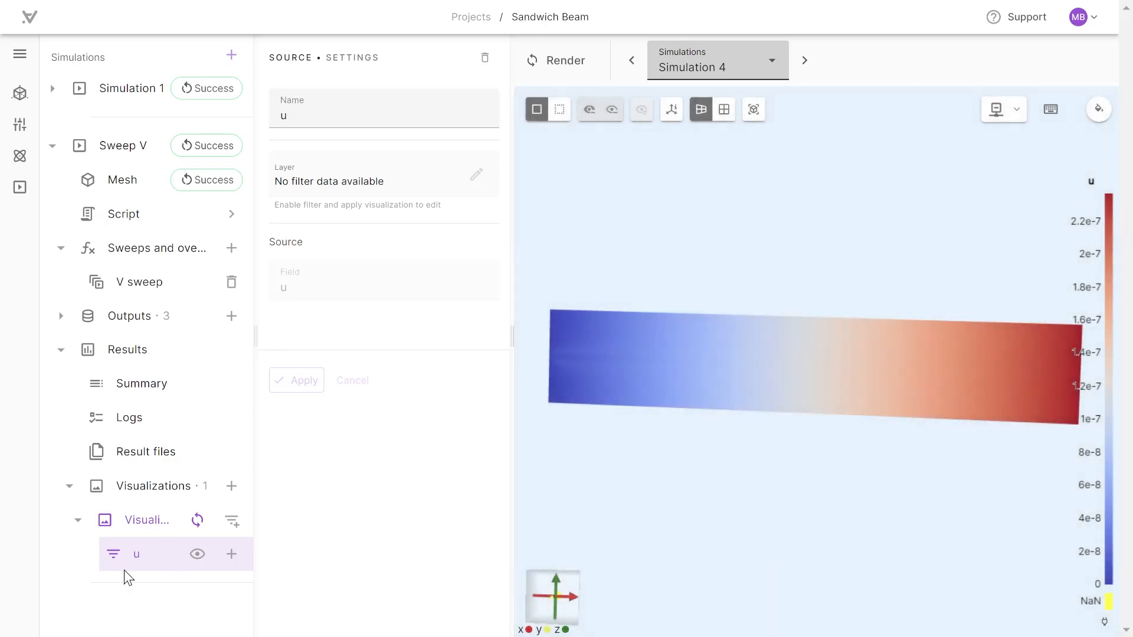
Add a Warp filter to u, apply its automatically calculated scale factor of 42218, and render the visualization.
left_click(230, 566)
left_click(245, 385)
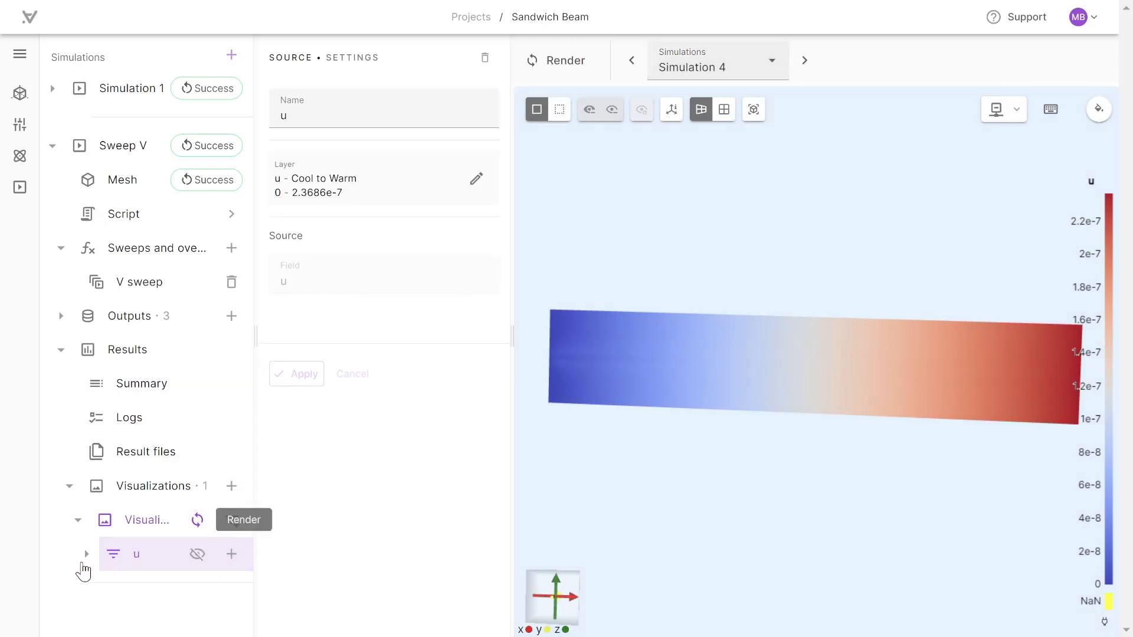
left_click(87, 554)
left_click(118, 588)
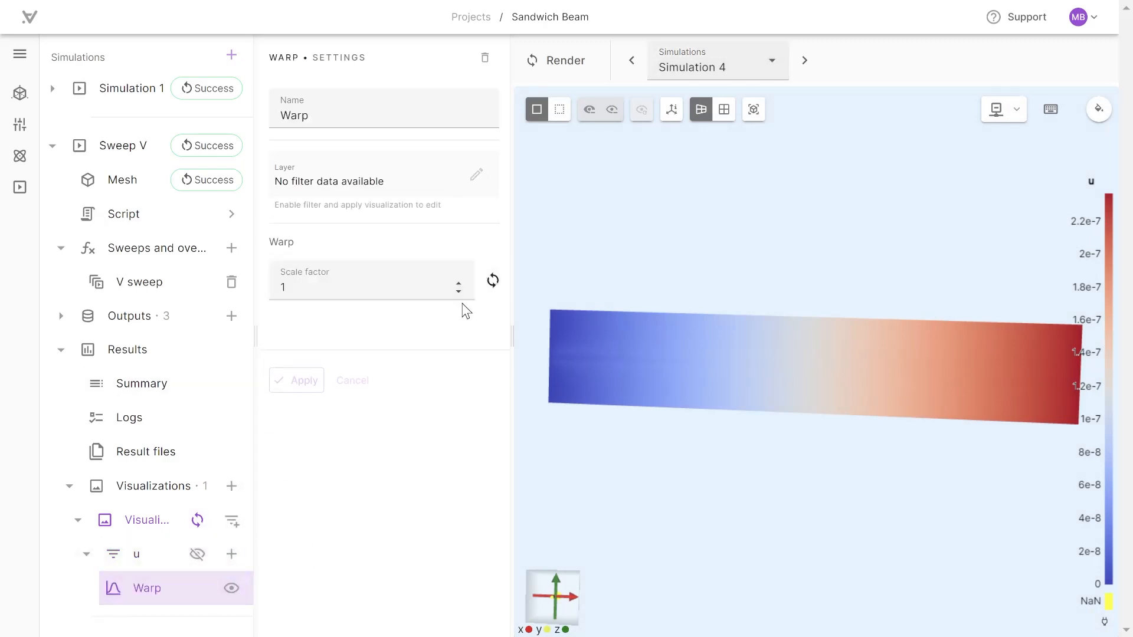
left_click(492, 281)
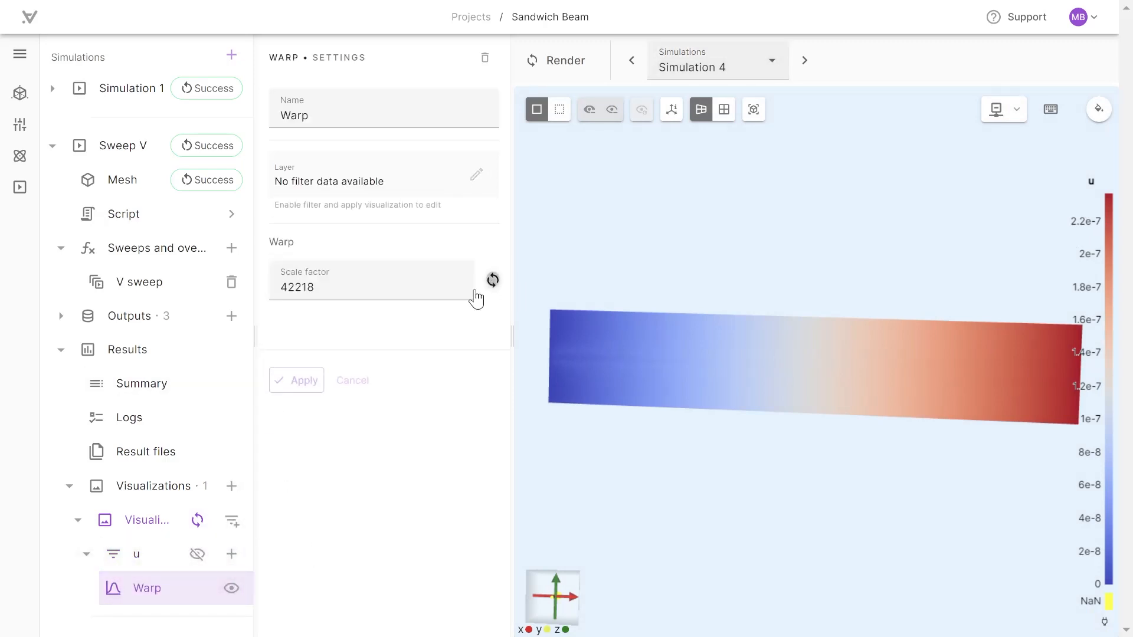
left_click(304, 379)
left_click(559, 65)
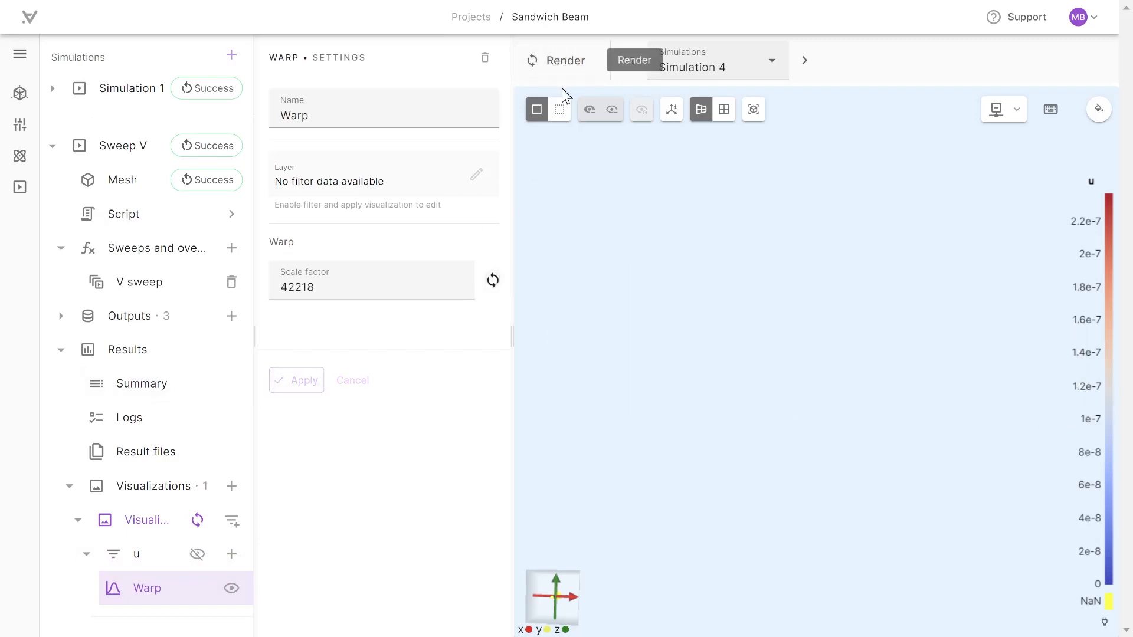
View the warped u deflection for Simulation 7 and for Simulation 10 of the sweep.
left_click(775, 66)
scroll(721, 233, "down", 2)
left_click(714, 251)
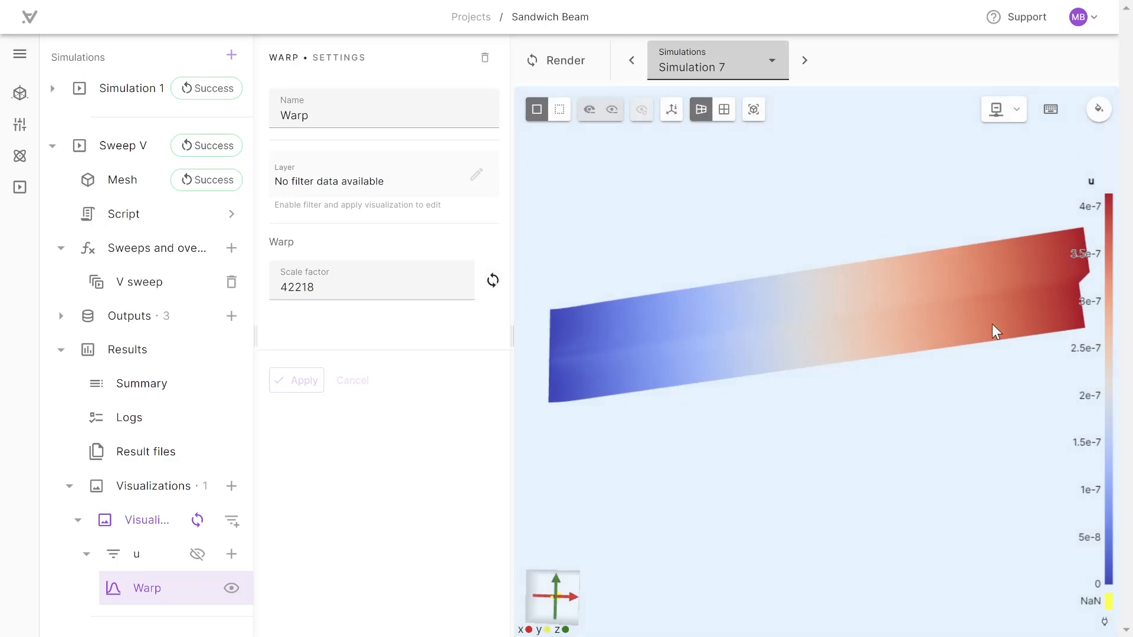
left_click(772, 64)
scroll(744, 289, "down", 3)
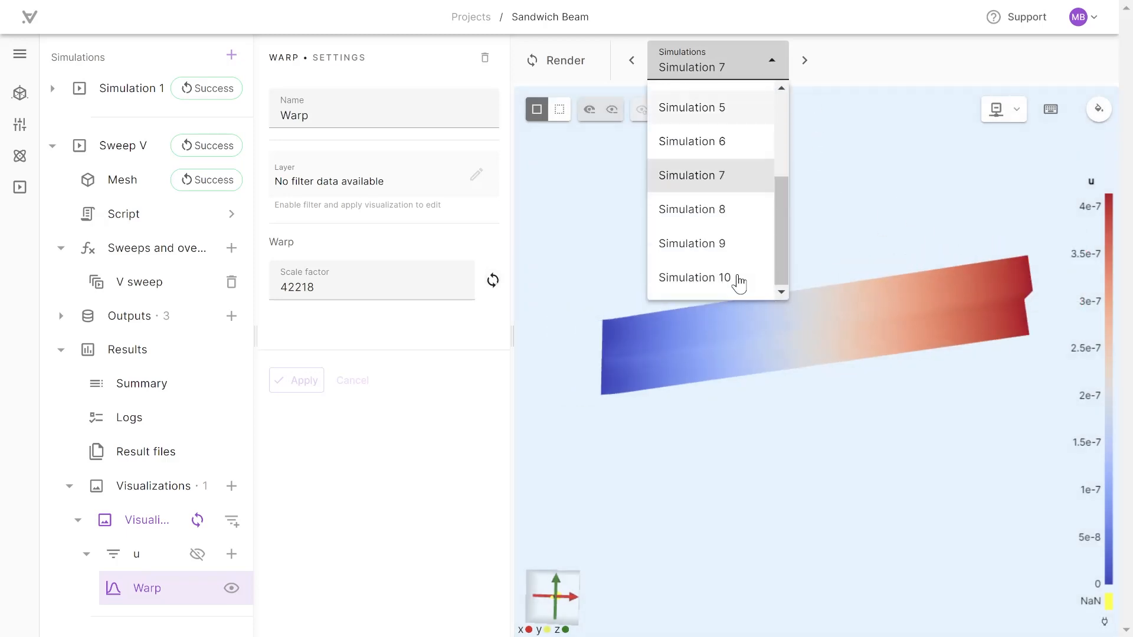
left_click(734, 282)
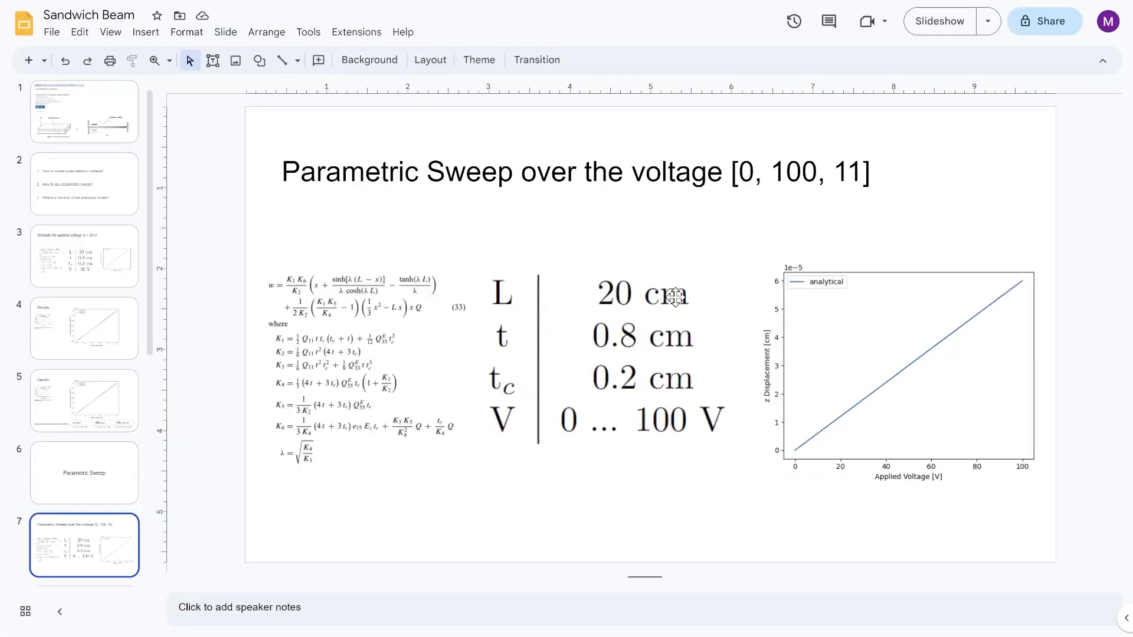
Switch to the Sandwich Beam presentation in Google Slides, start the slideshow and advance to the Results plot.
left_click(924, 28)
left_click(651, 344)
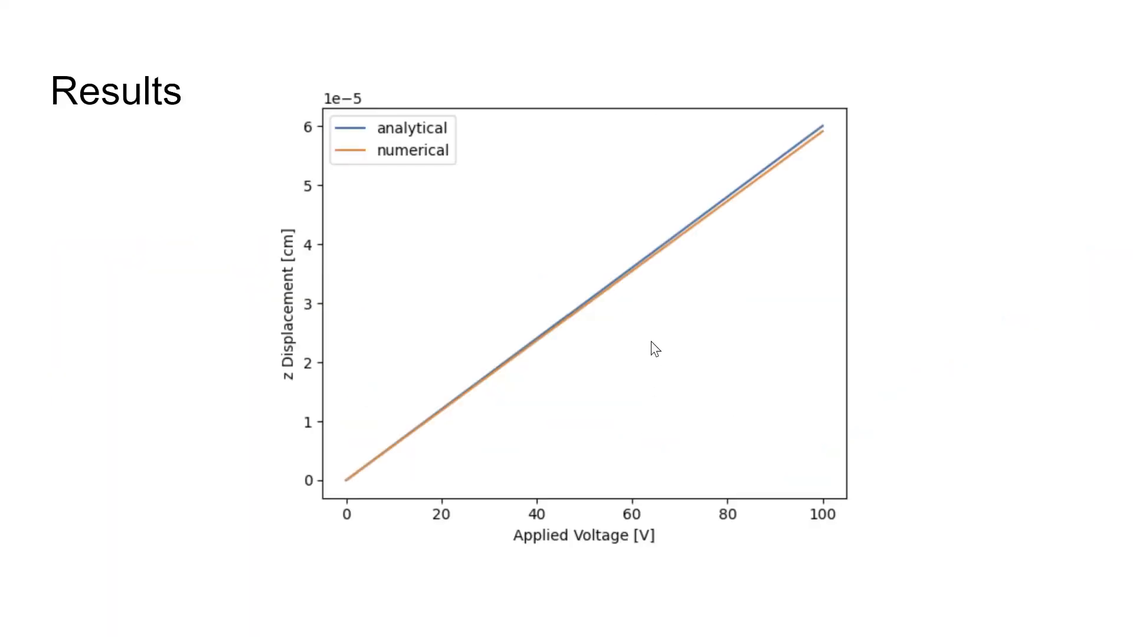